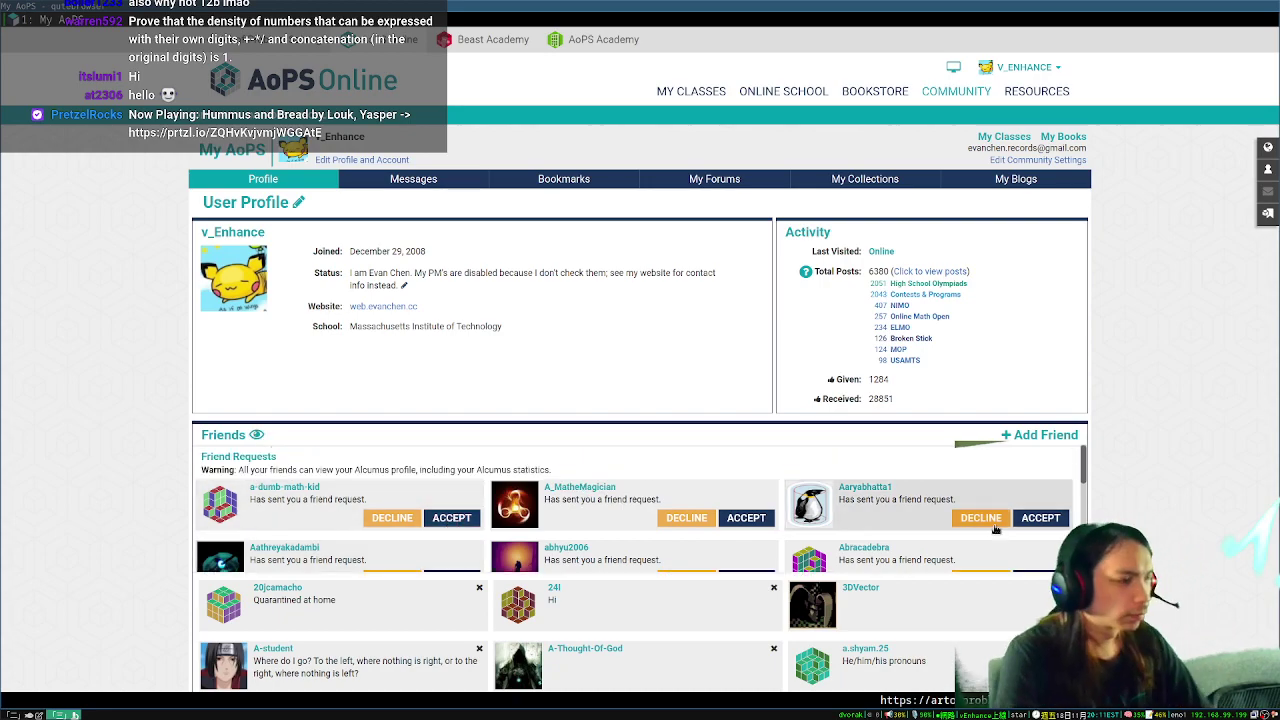
- Accept the first pending friend request in the profile's Friend Requests list
click(451, 518)
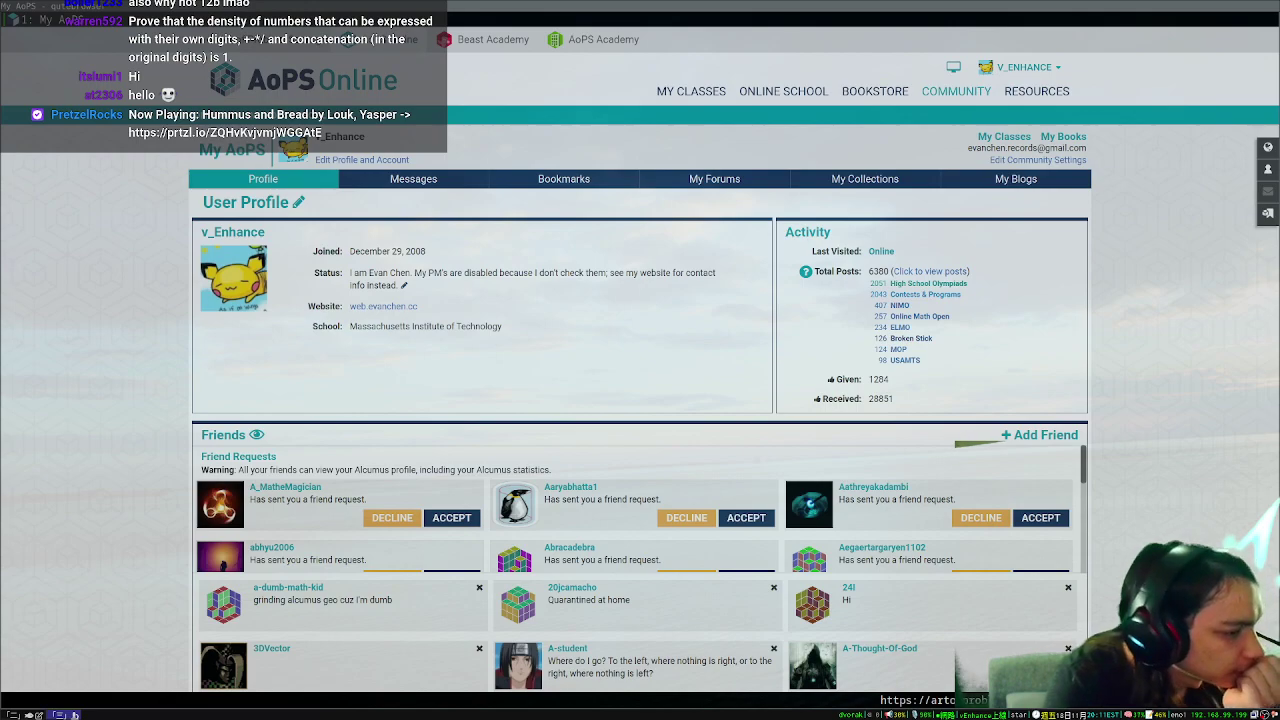
- Accept the A-username friend requests one after another until the last shown request is accepted
click(452, 518)
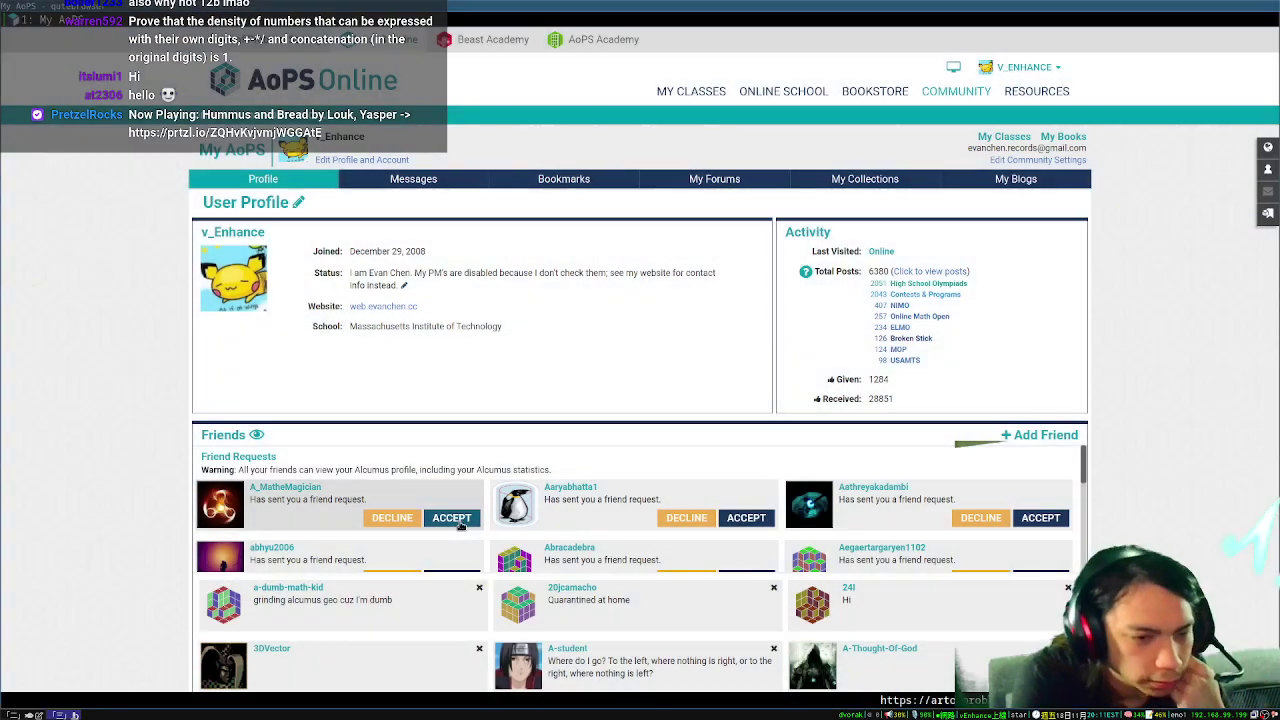
click(452, 518)
click(452, 518)
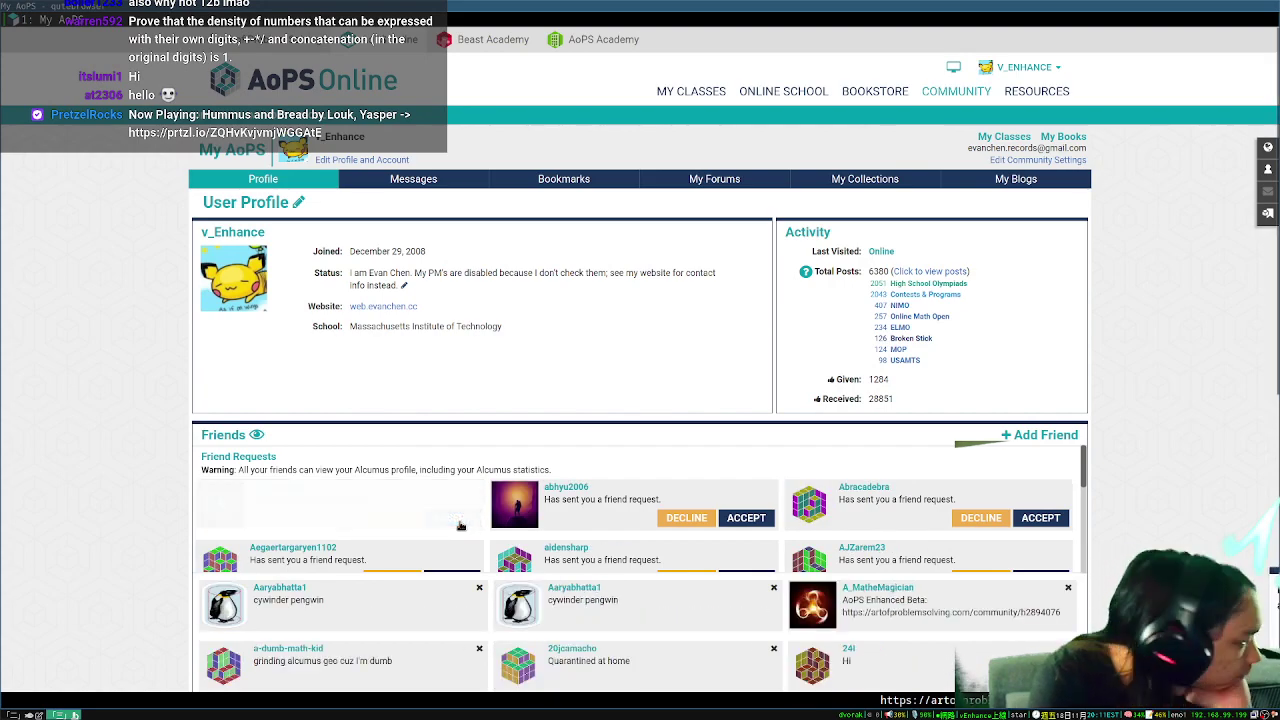
click(452, 518)
click(452, 518)
click(452, 518)
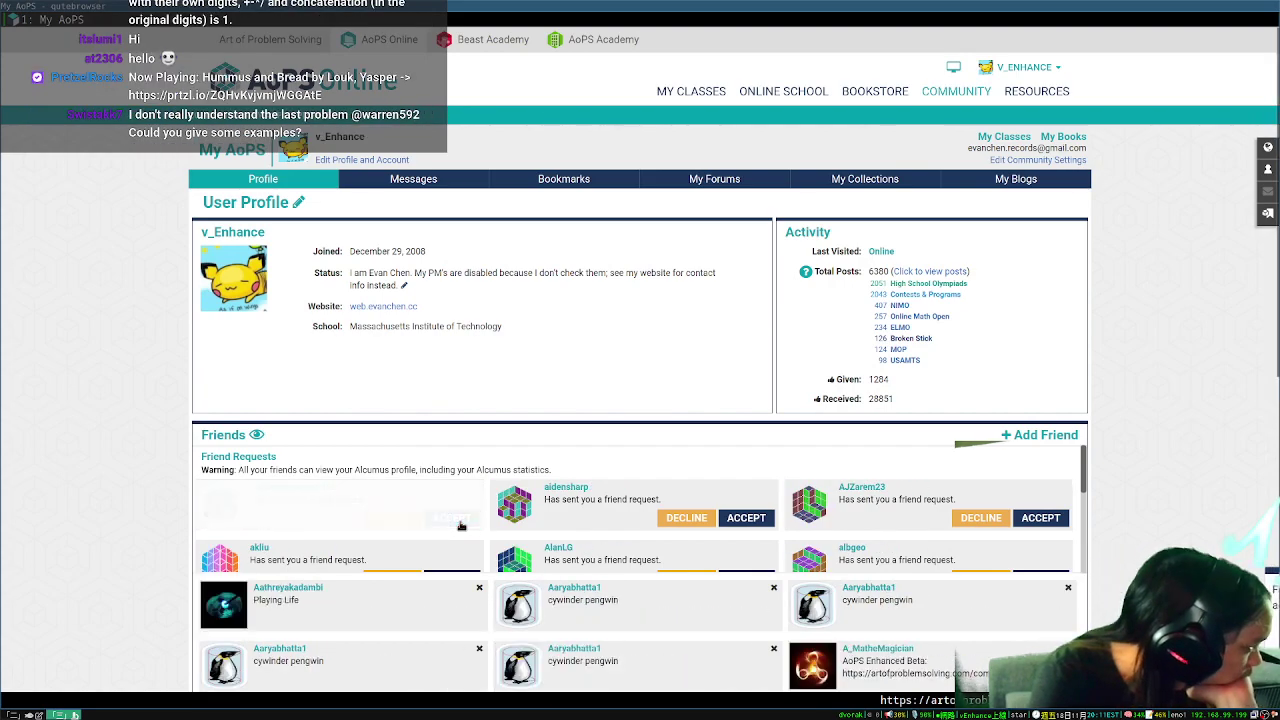
click(452, 518)
click(452, 518)
click(452, 518)
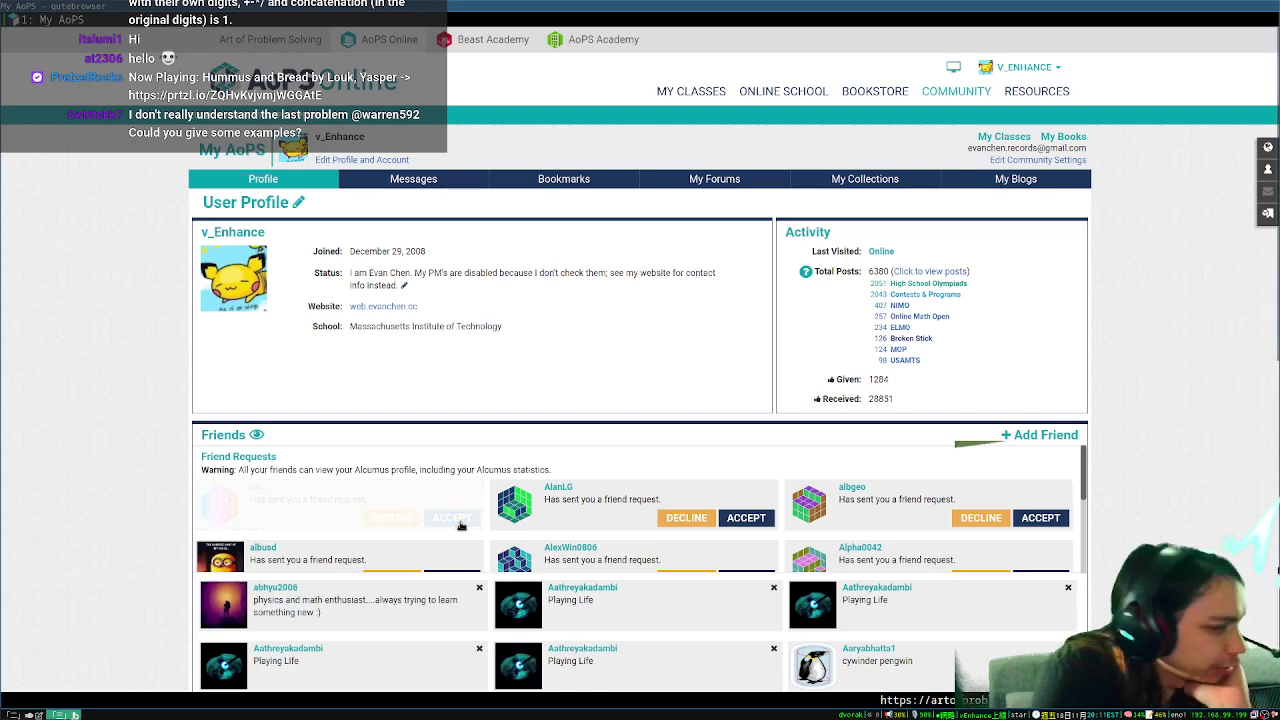
click(452, 518)
click(452, 518)
click(452, 518)
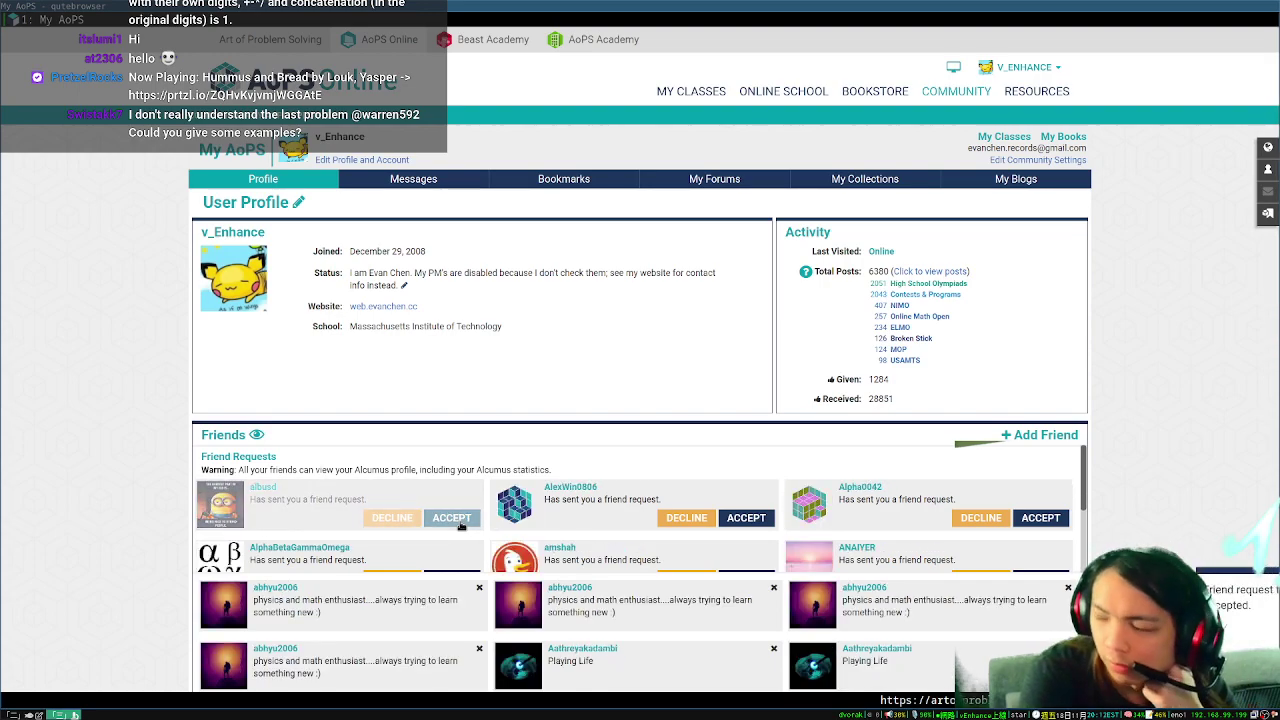
click(452, 518)
click(452, 518)
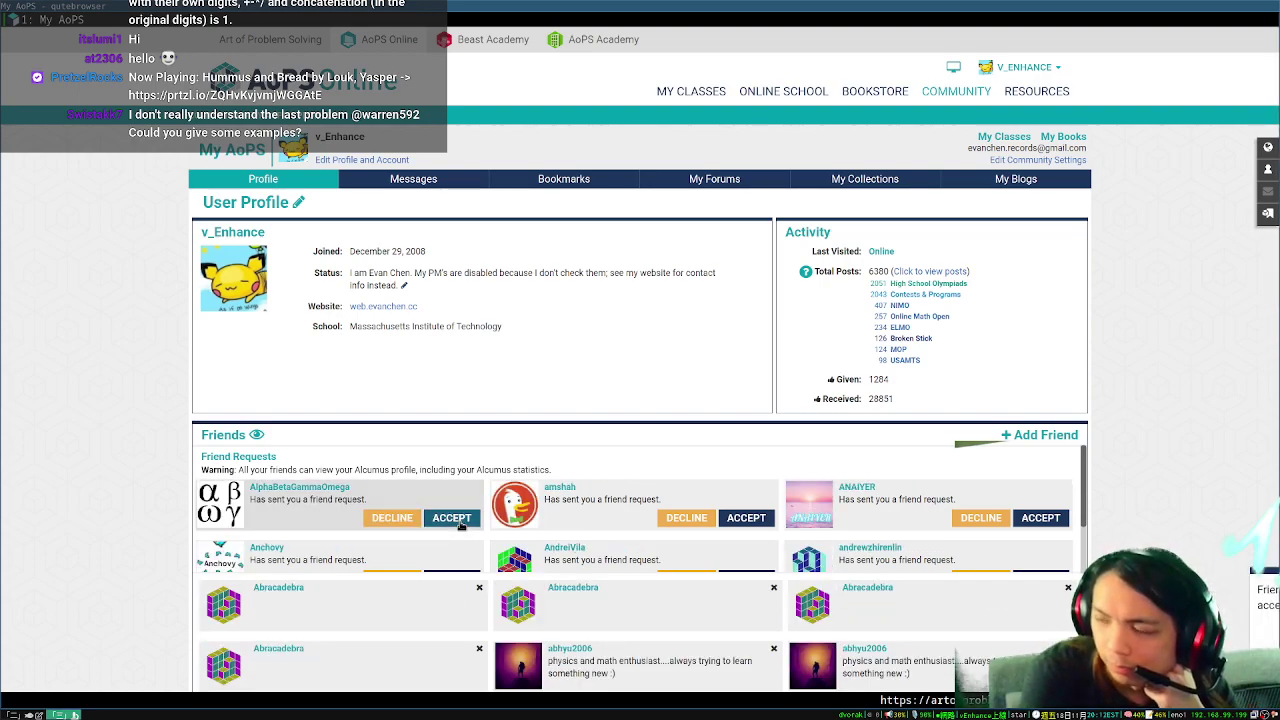
click(452, 518)
click(452, 518)
click(452, 518)
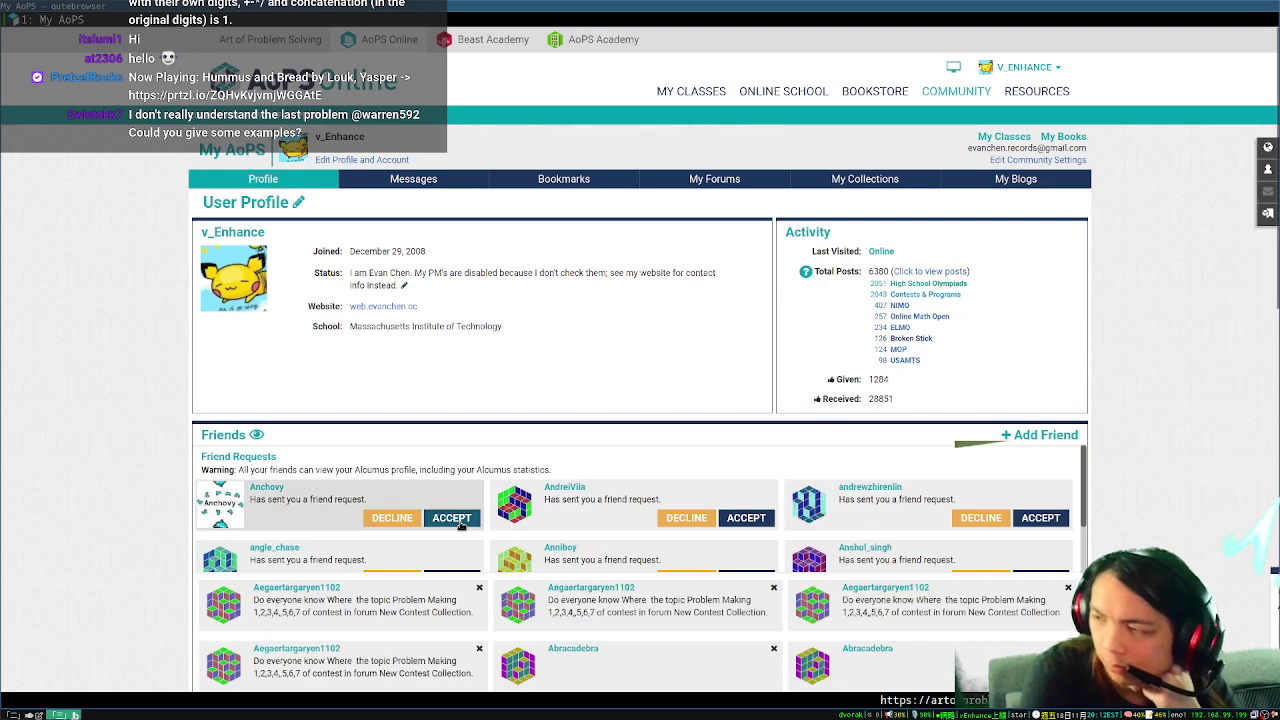
click(452, 518)
click(452, 518)
click(452, 518)
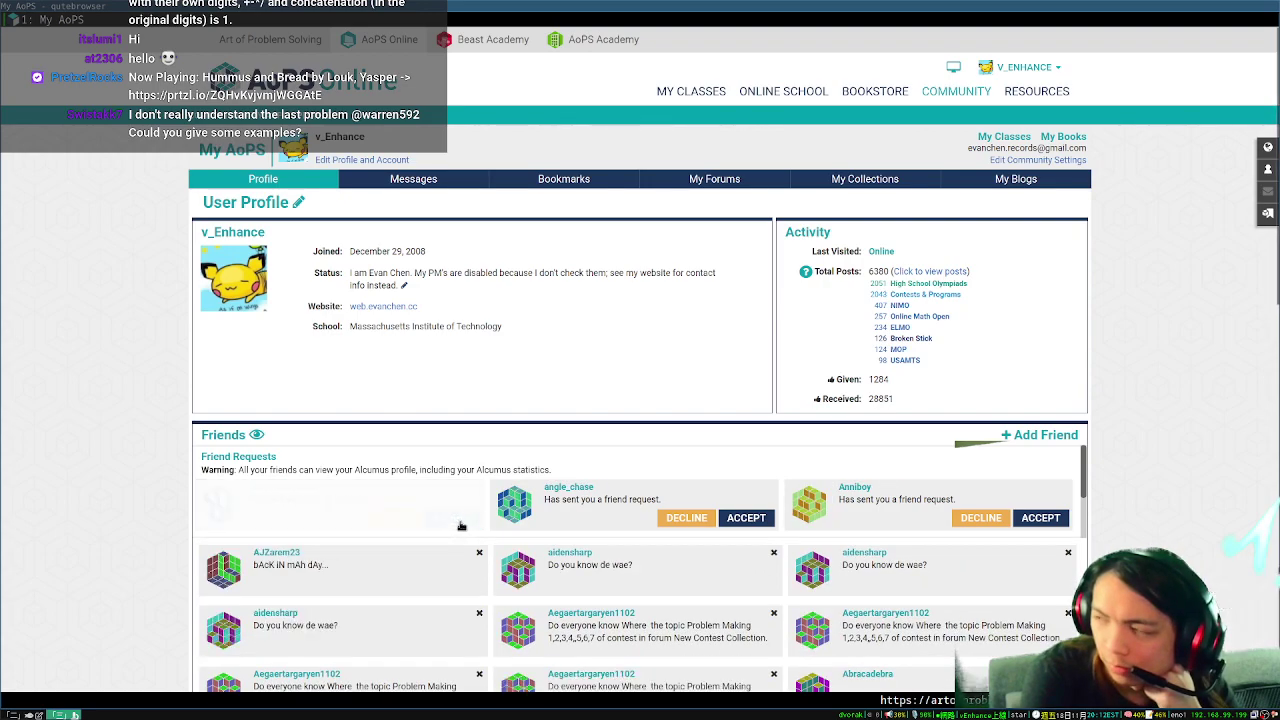
click(452, 518)
click(452, 518)
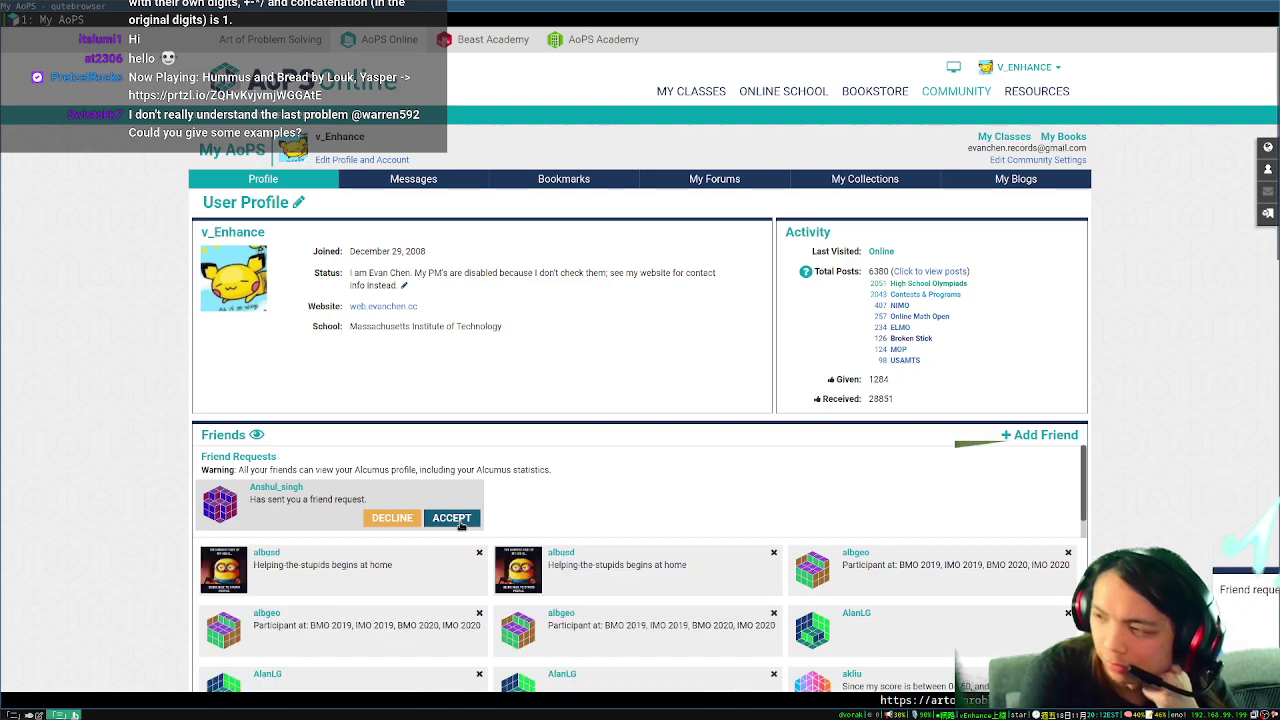
click(459, 523)
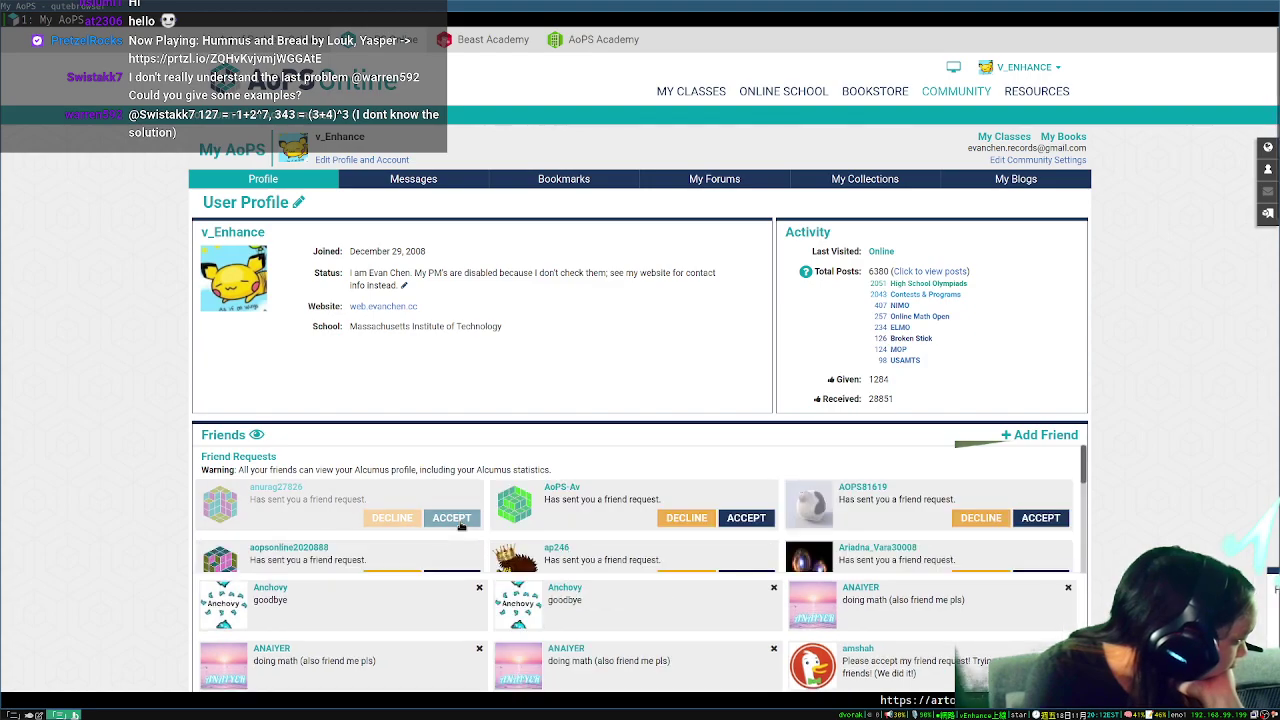
- Keep accepting the top request as the list refills, reaching the early B usernames
click(460, 525)
click(460, 525)
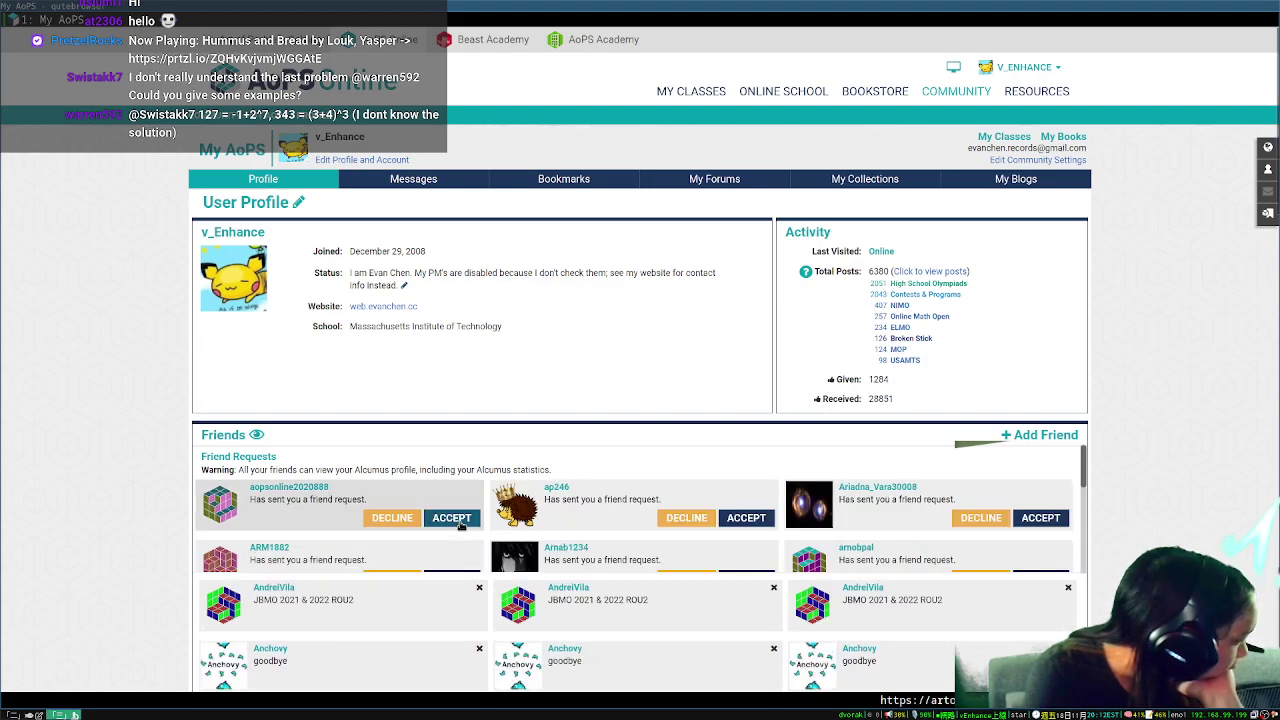
click(460, 525)
click(460, 525)
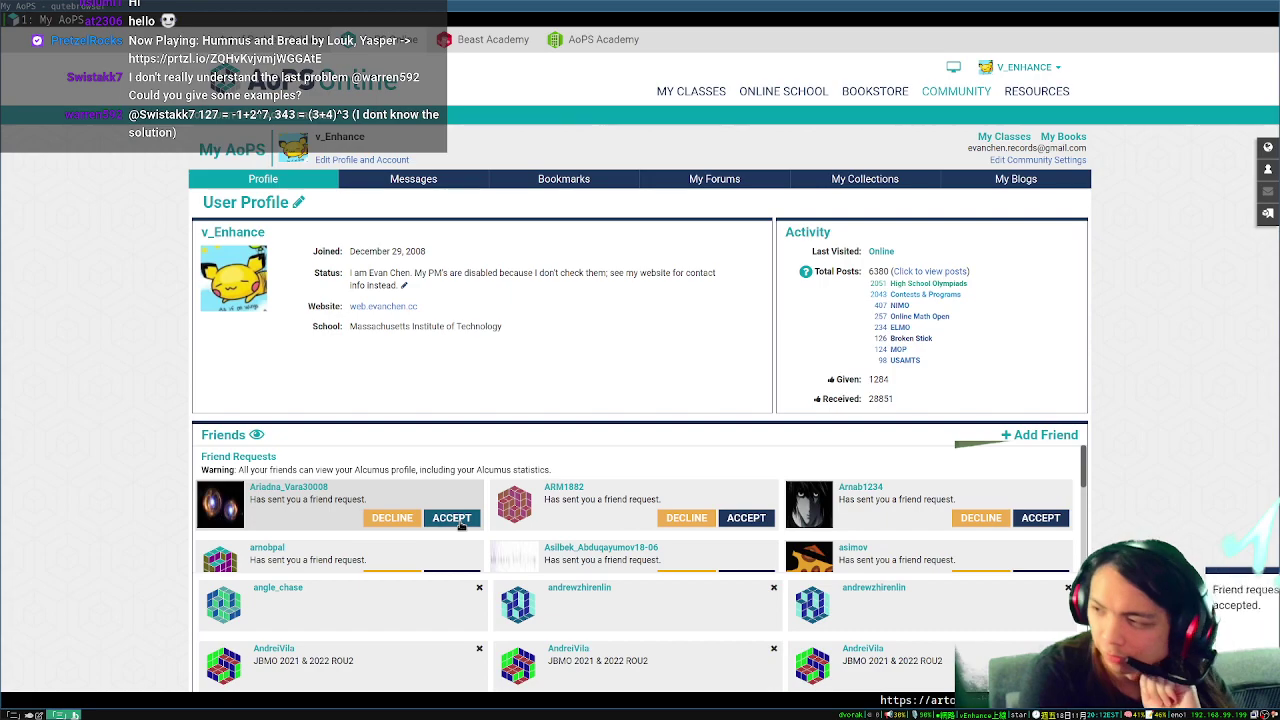
click(460, 525)
click(460, 525)
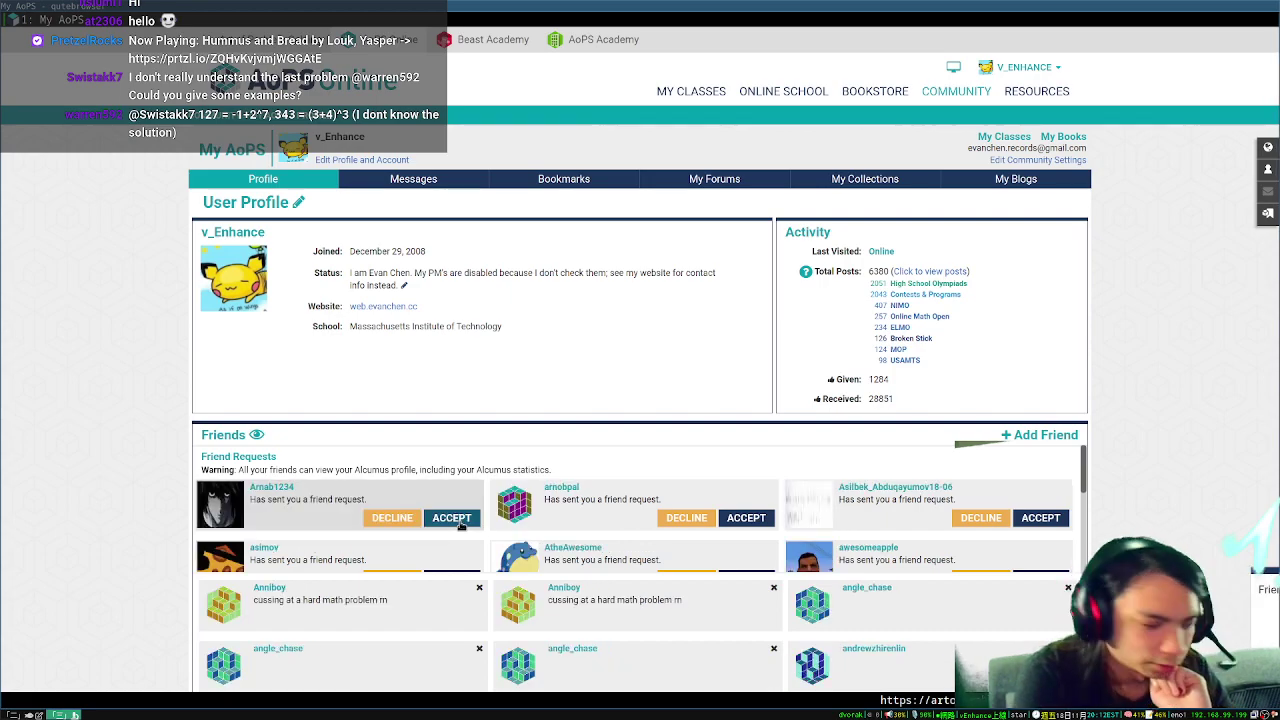
click(460, 518)
click(460, 518)
click(460, 522)
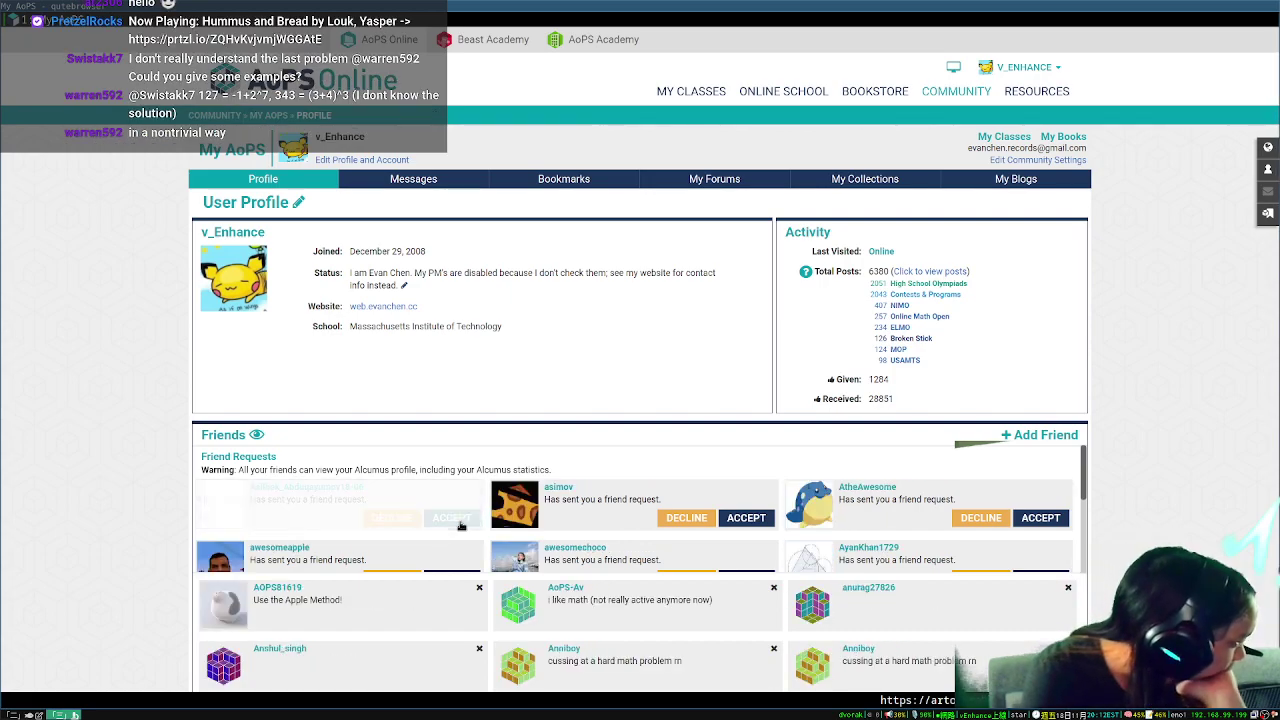
click(460, 522)
click(460, 522)
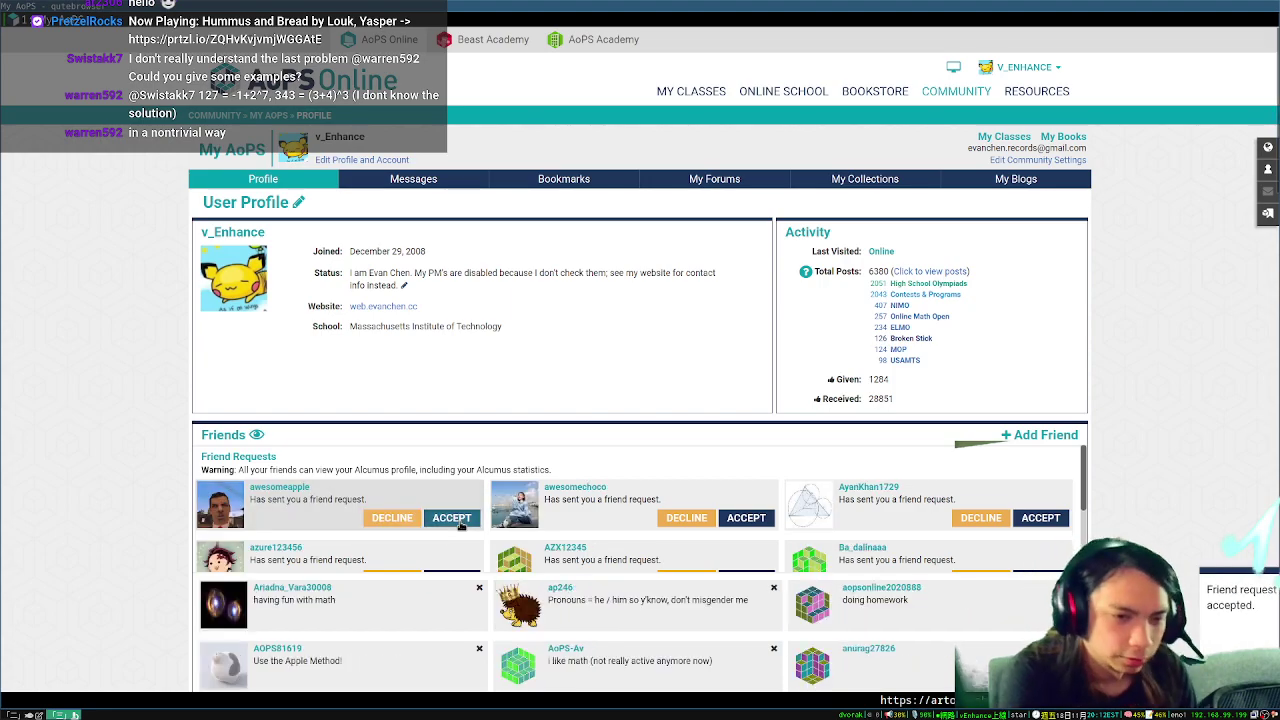
click(460, 522)
click(460, 522)
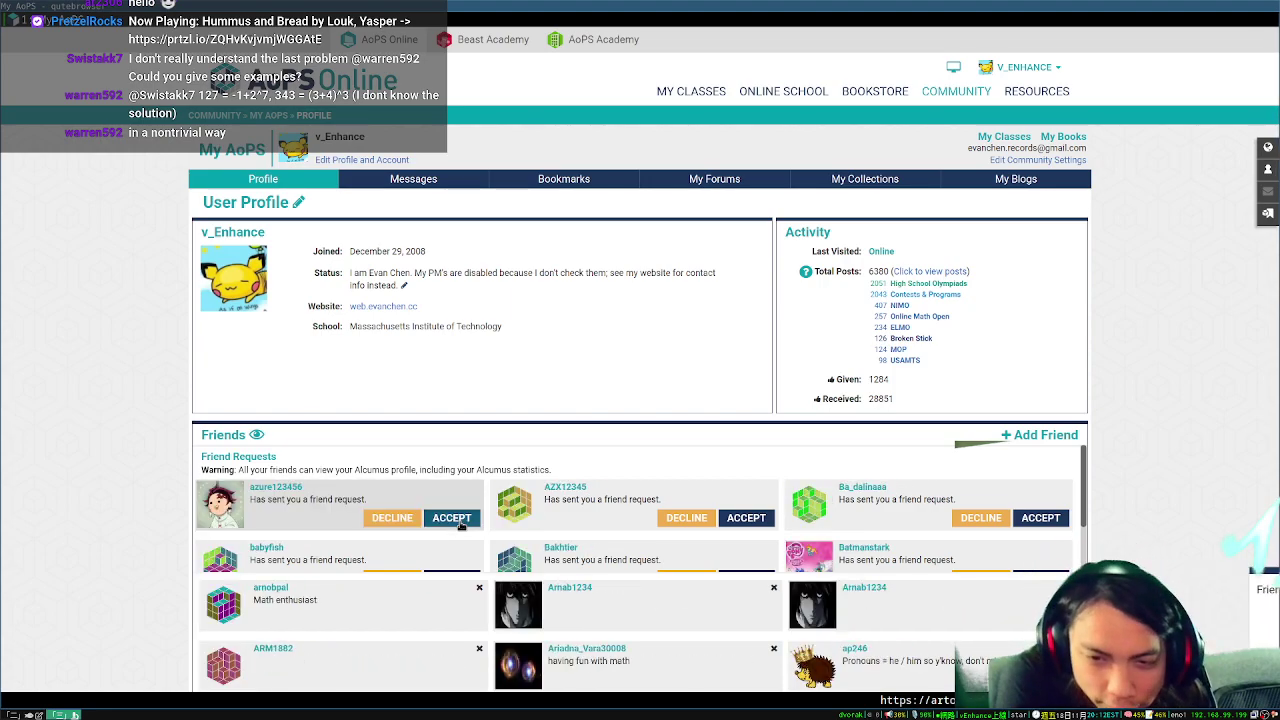
click(460, 522)
click(460, 522)
click(460, 522)
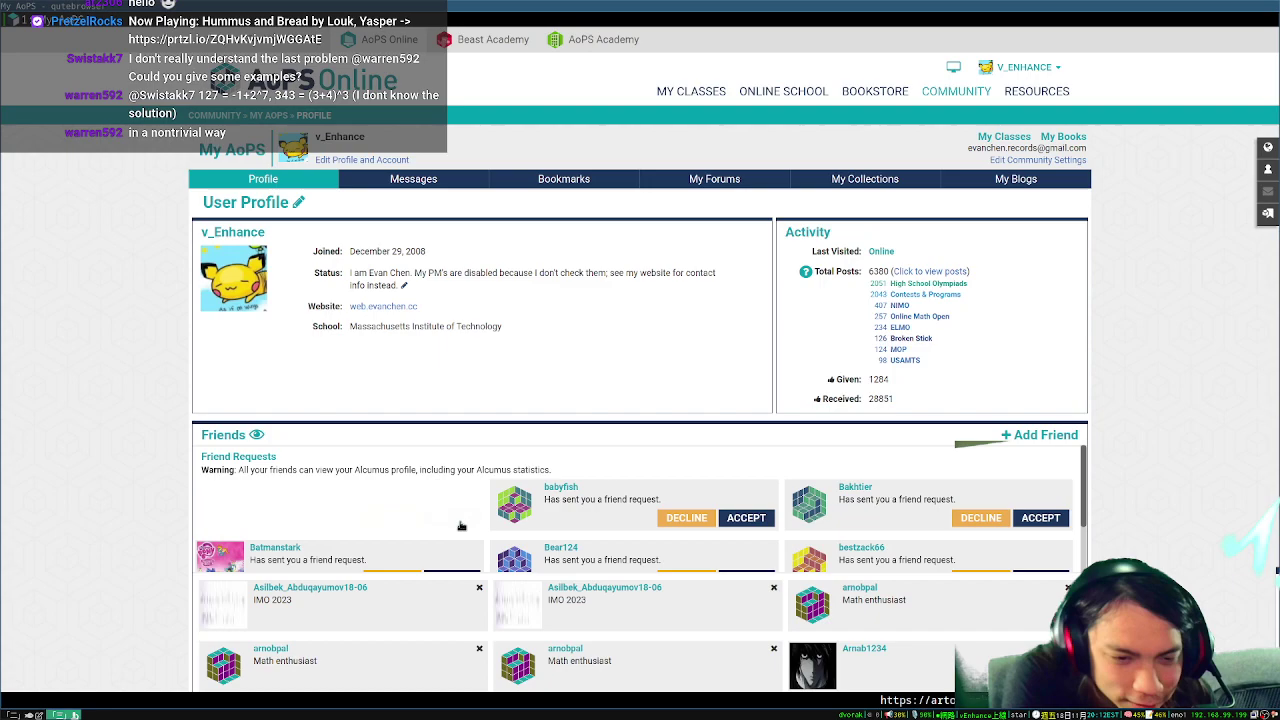
click(460, 522)
click(460, 522)
click(460, 522)
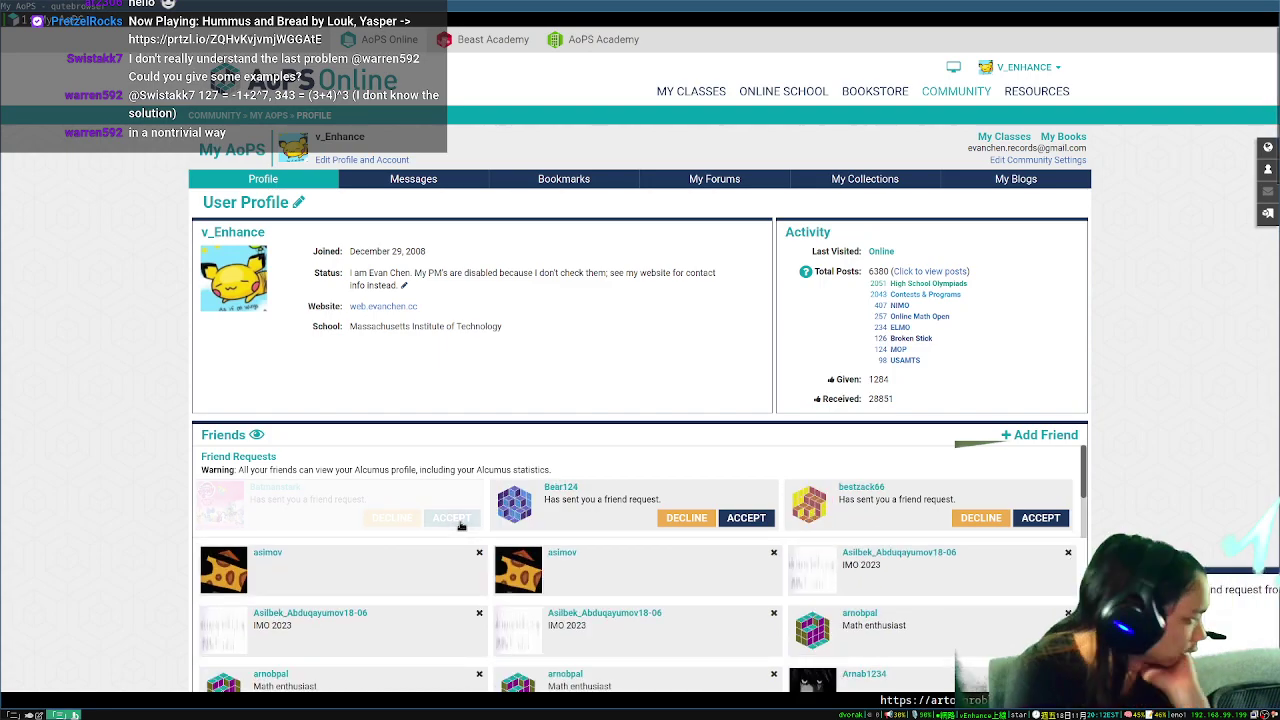
click(460, 522)
click(460, 522)
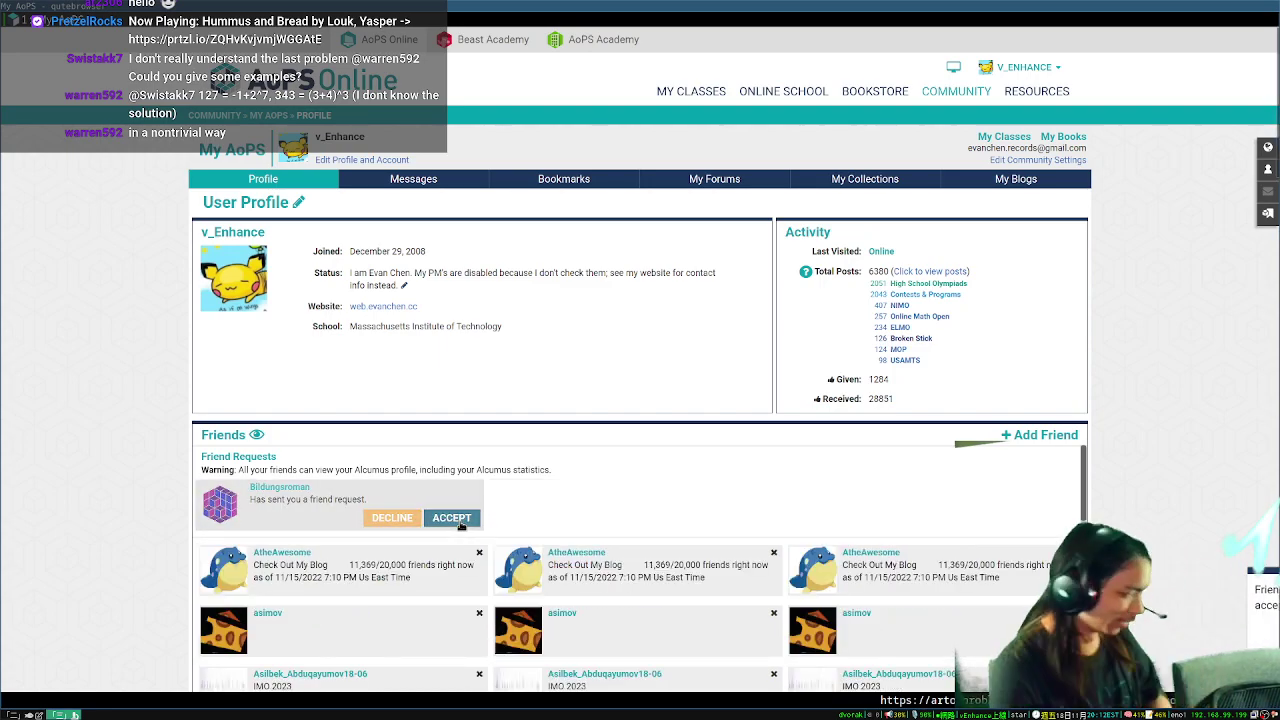
- Accept the current batch of pending friend requests down to the last one shown
click(460, 520)
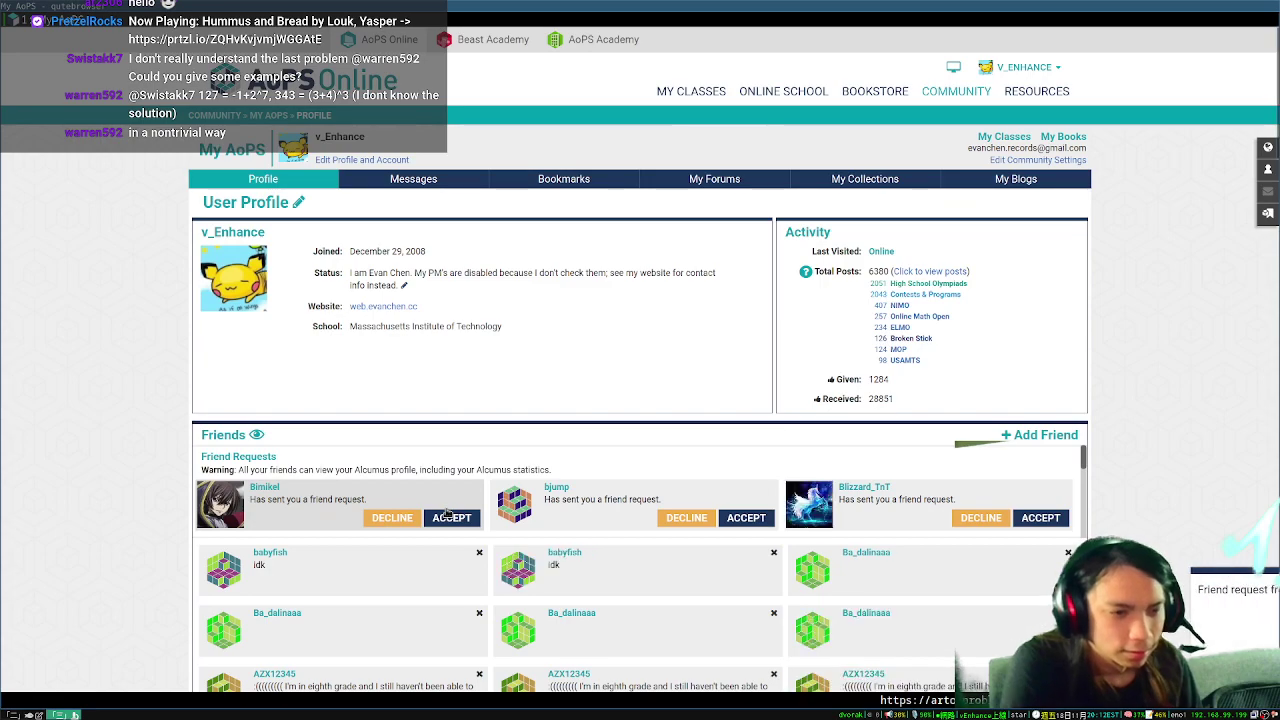
click(451, 517)
click(455, 520)
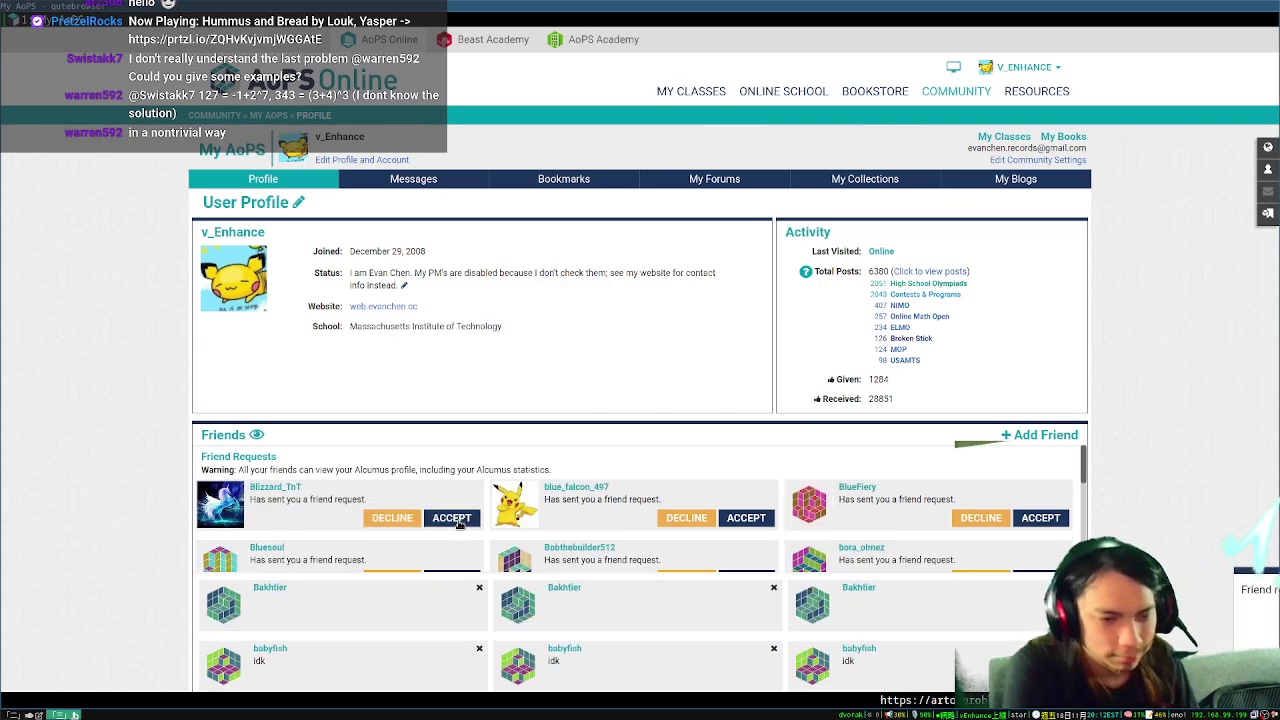
click(455, 520)
click(455, 520)
click(455, 520)
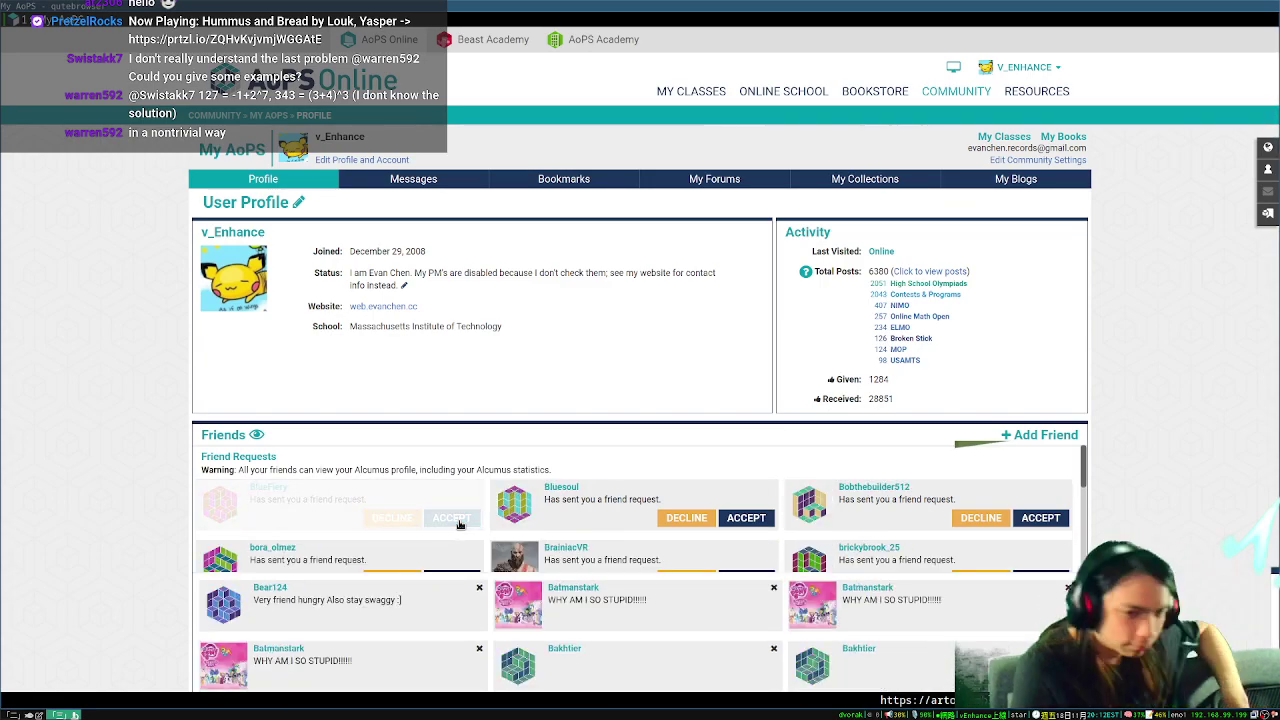
click(458, 520)
click(465, 520)
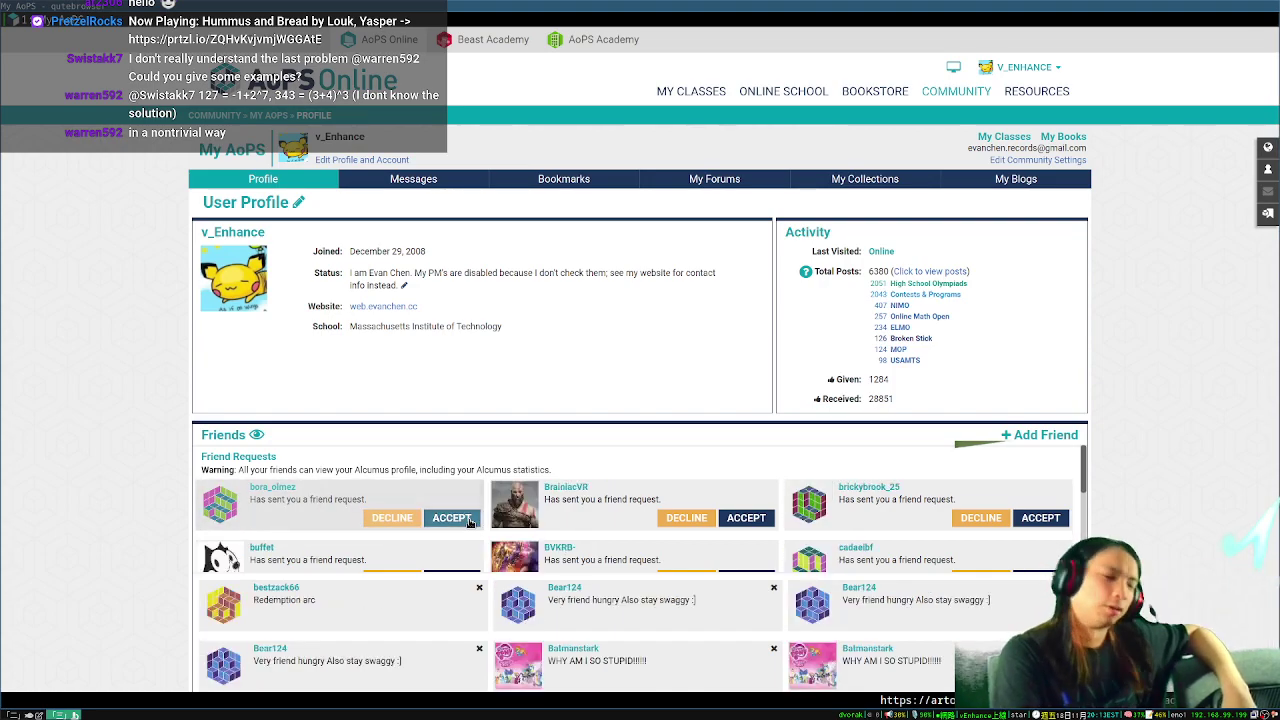
click(468, 520)
click(469, 520)
click(470, 520)
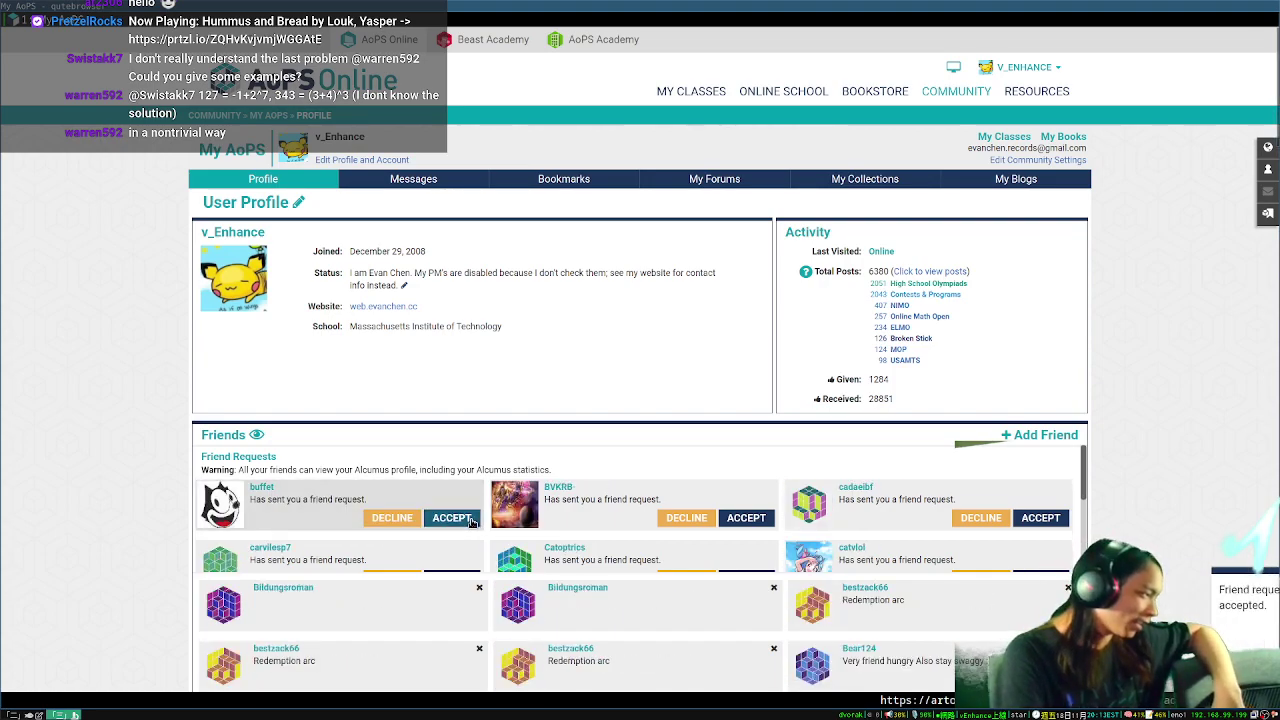
click(472, 520)
click(472, 520)
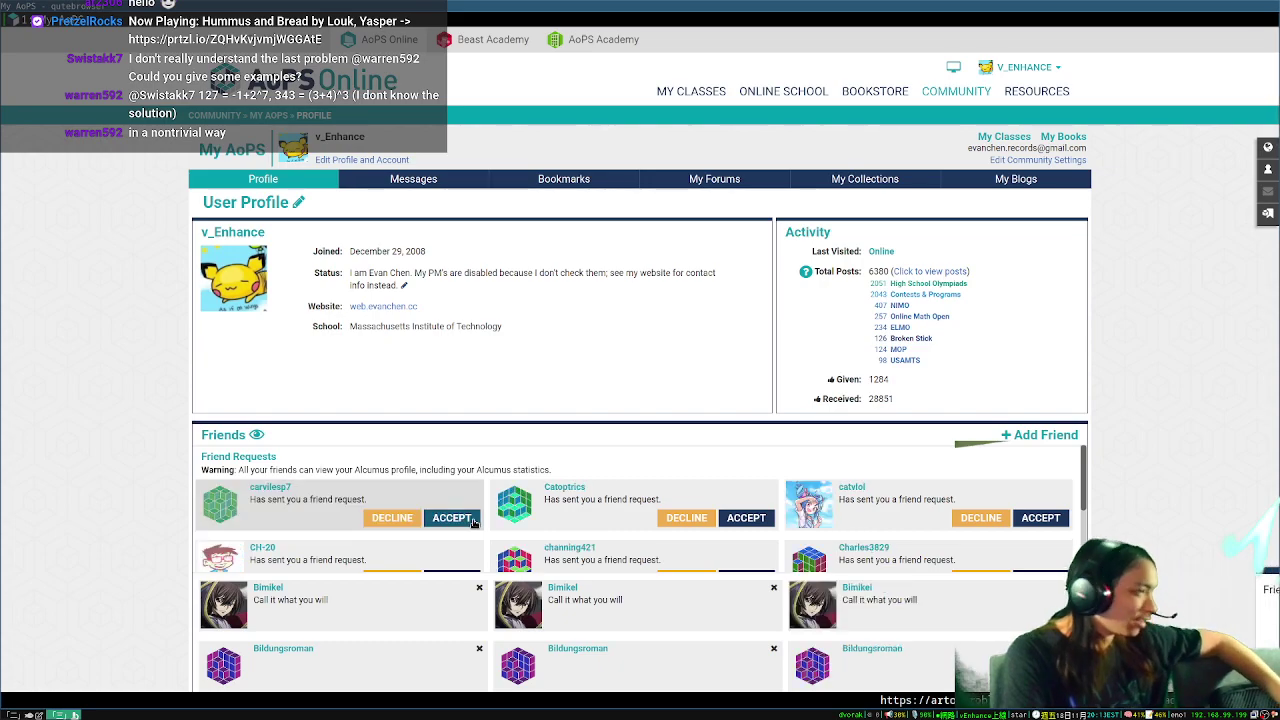
click(473, 520)
click(473, 520)
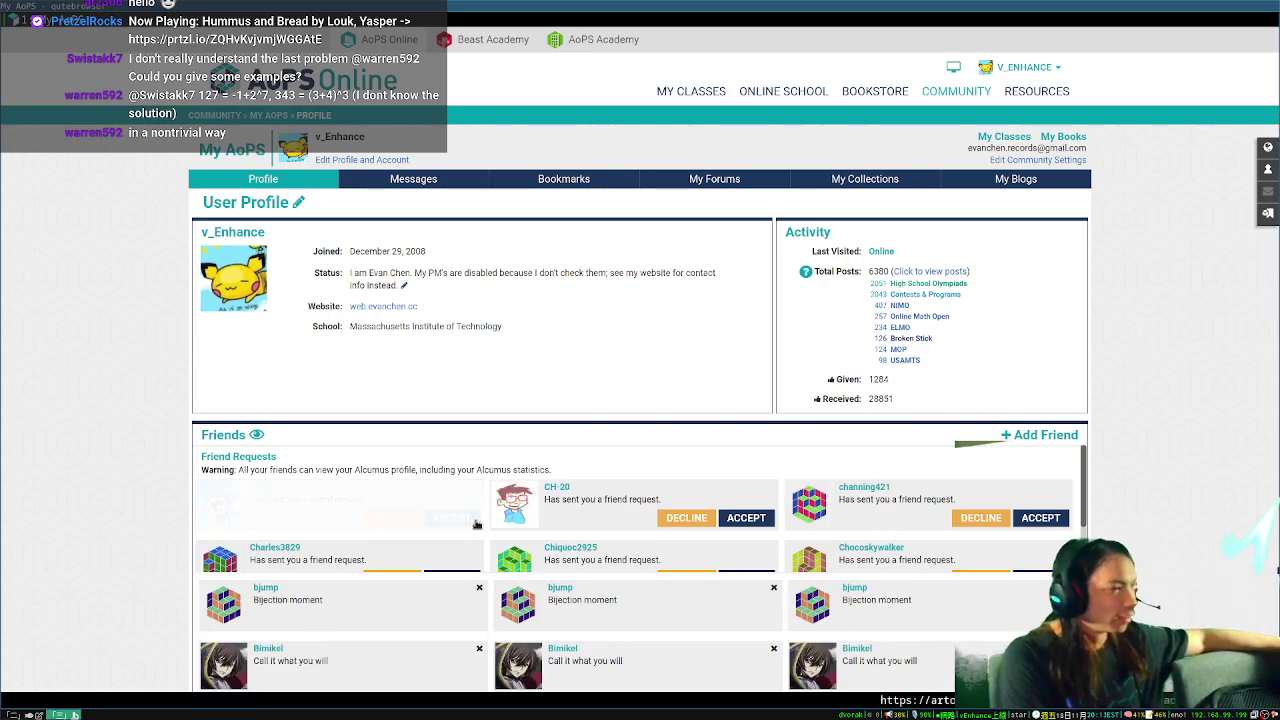
click(474, 520)
click(475, 520)
click(475, 520)
click(475, 520)
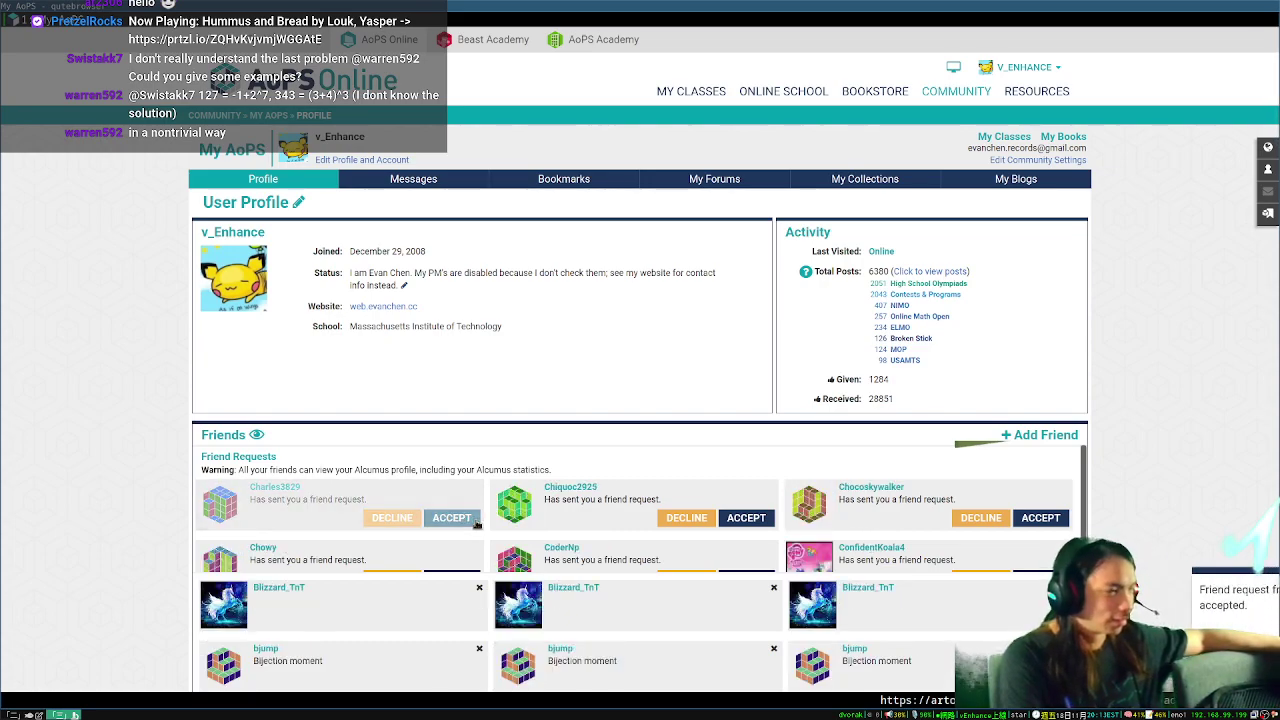
click(475, 520)
click(475, 520)
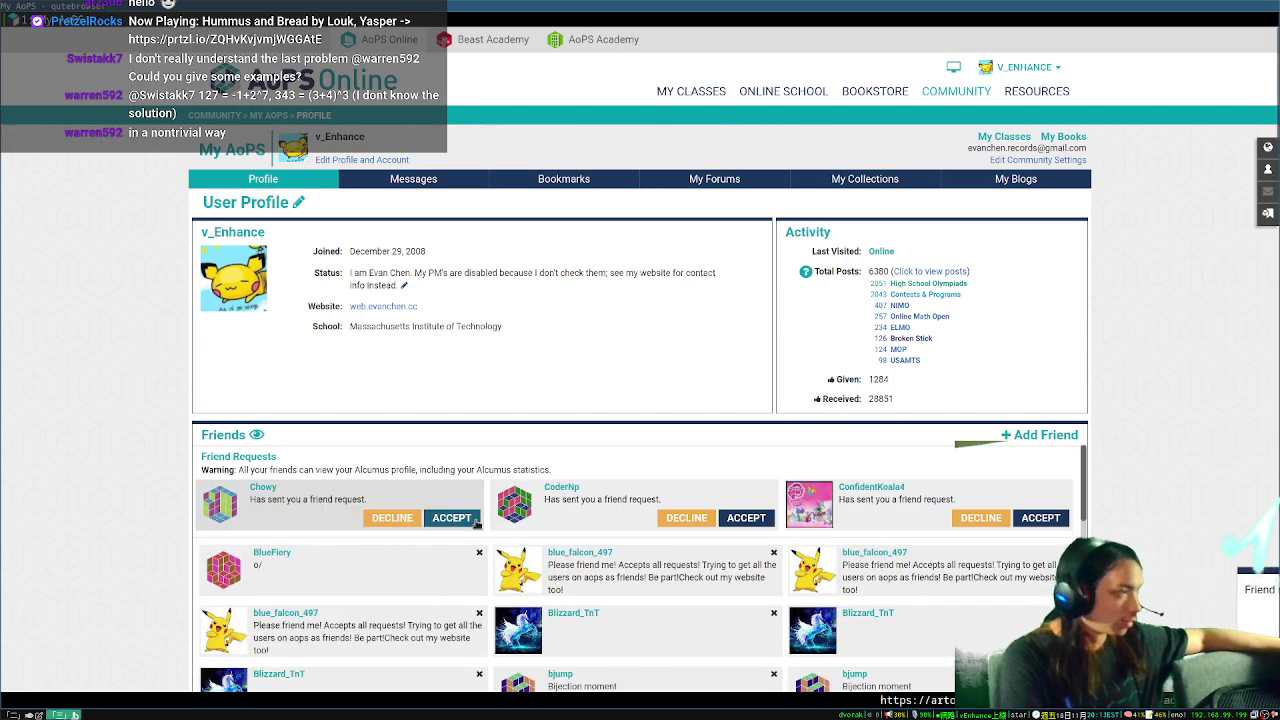
click(475, 520)
click(475, 520)
click(475, 520)
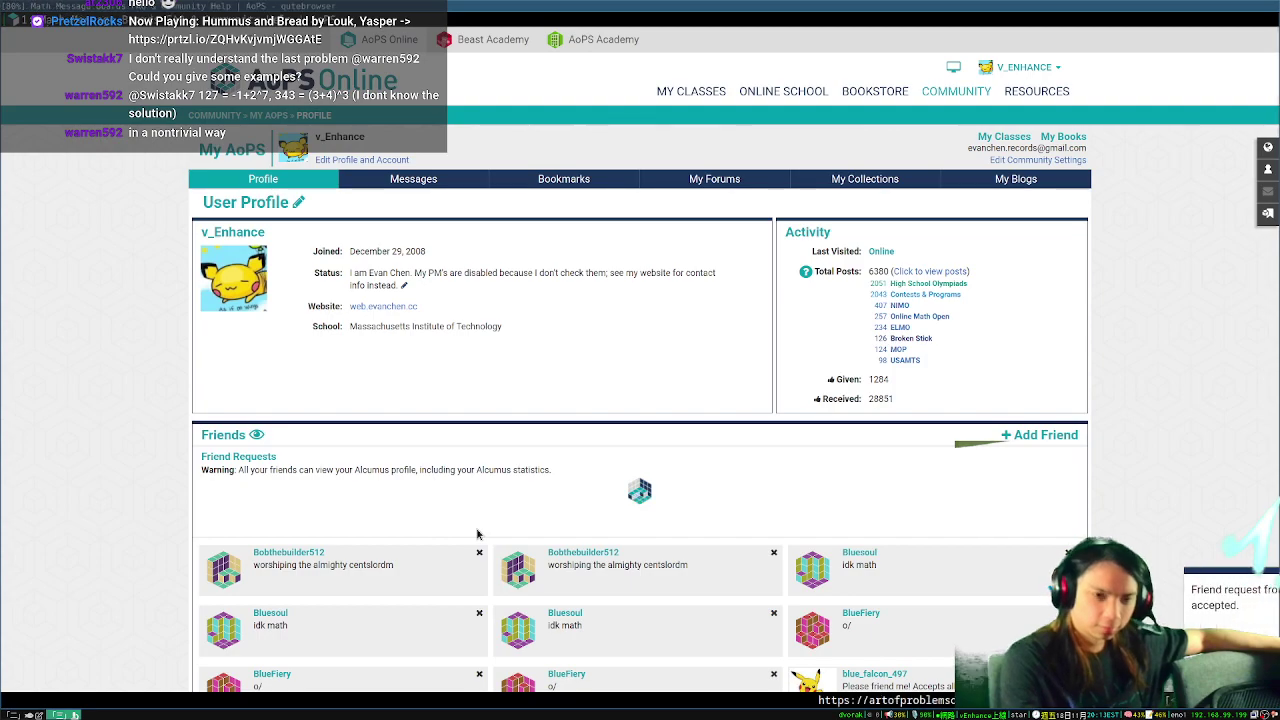
- Reload the profile page to load more requests and accept the first ones in the refreshed list
key(r)
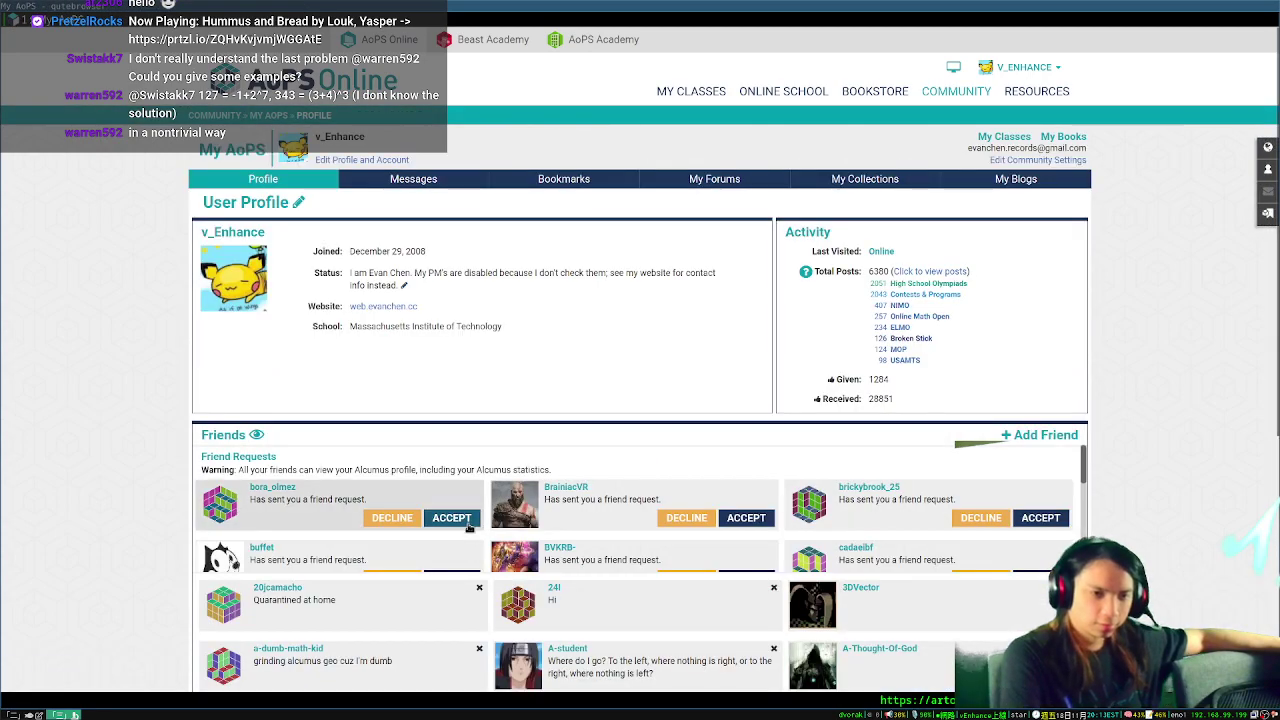
click(467, 520)
click(467, 520)
click(467, 520)
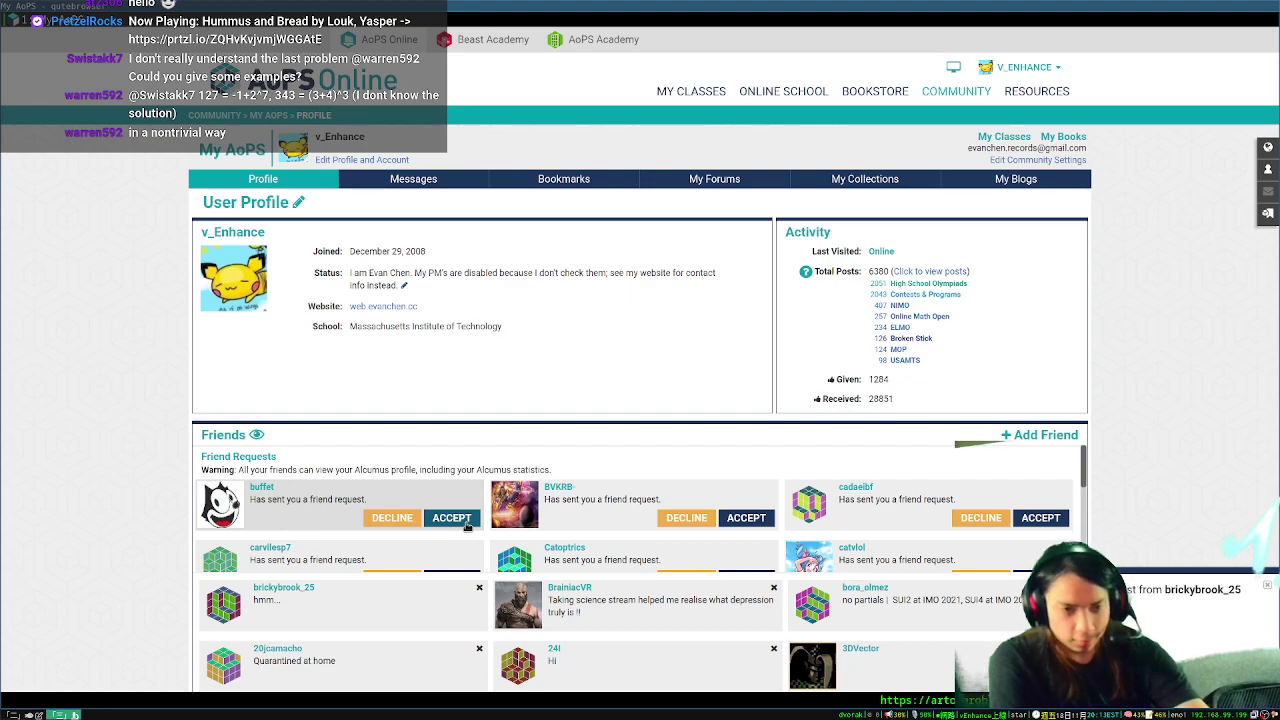
click(451, 518)
click(451, 518)
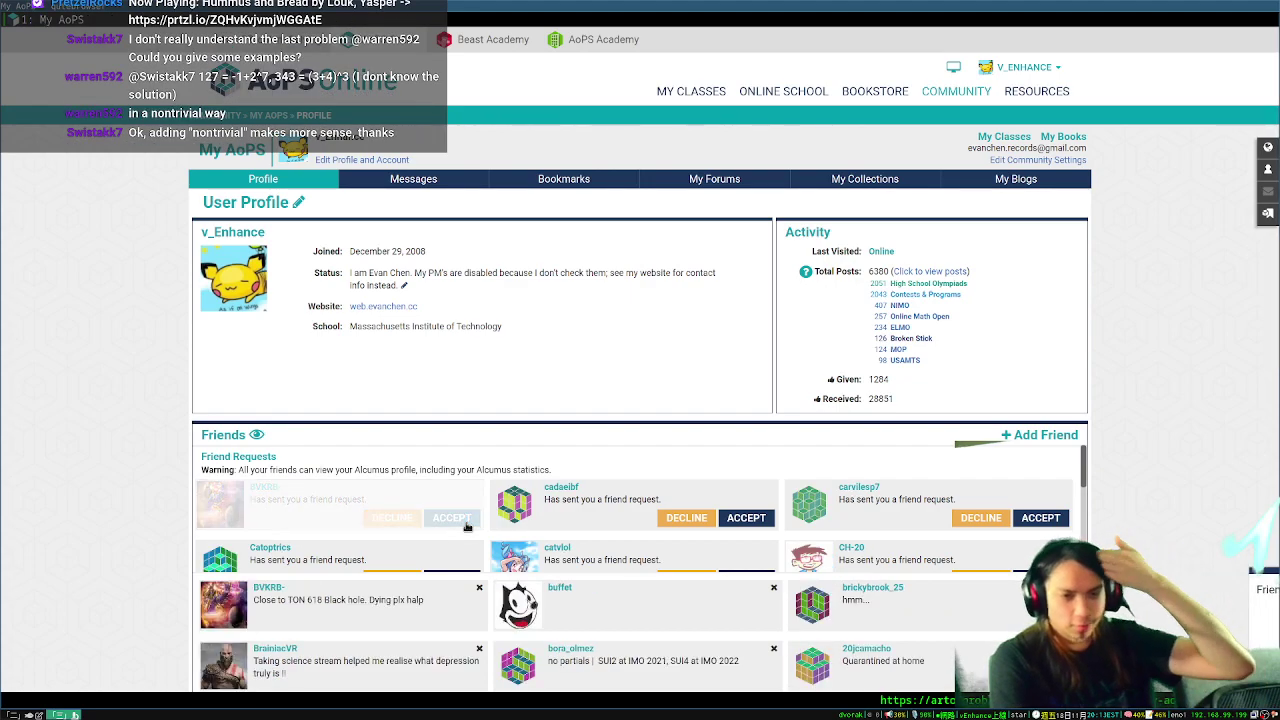
click(451, 518)
click(465, 523)
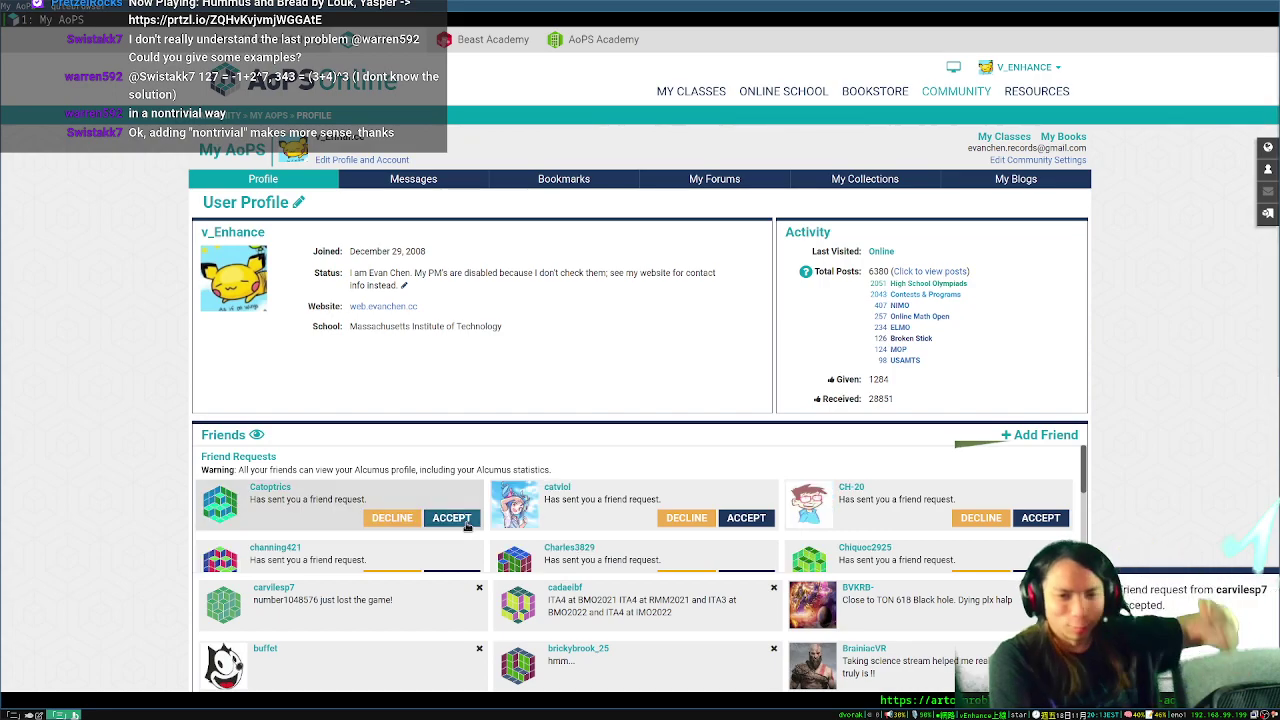
click(465, 523)
click(465, 523)
click(465, 523)
click(465, 523)
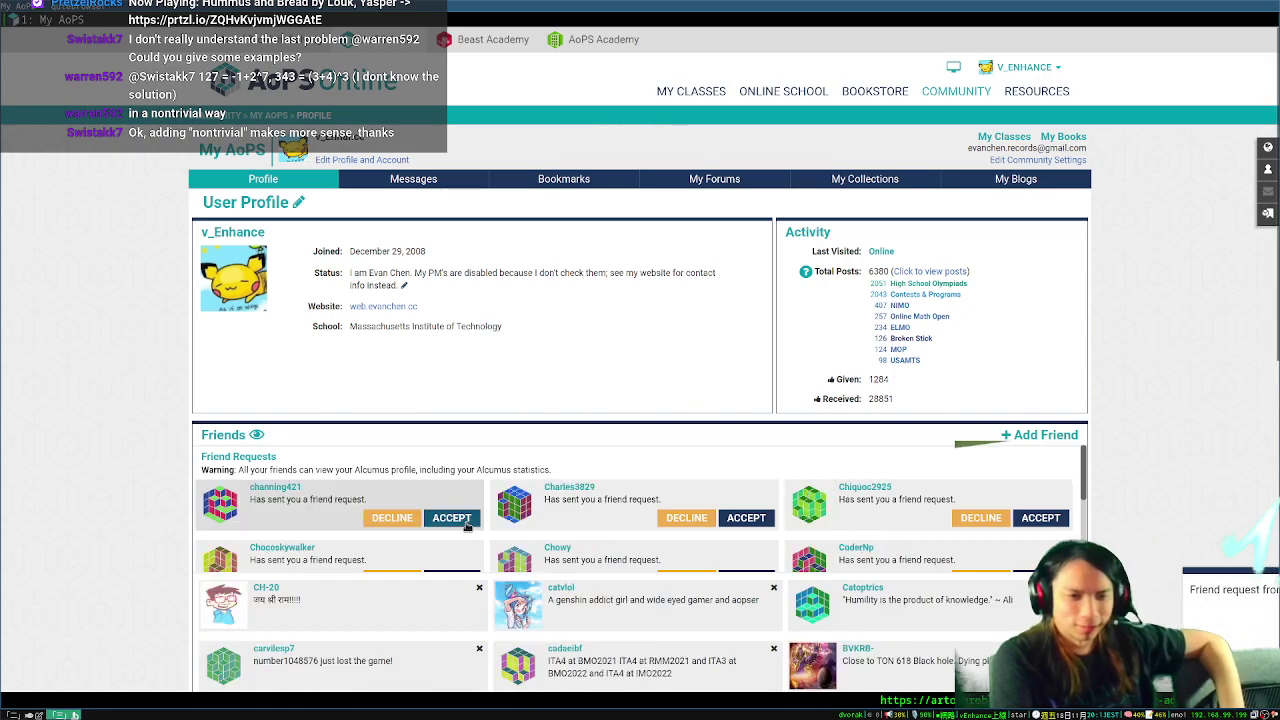
click(465, 523)
click(465, 523)
click(465, 523)
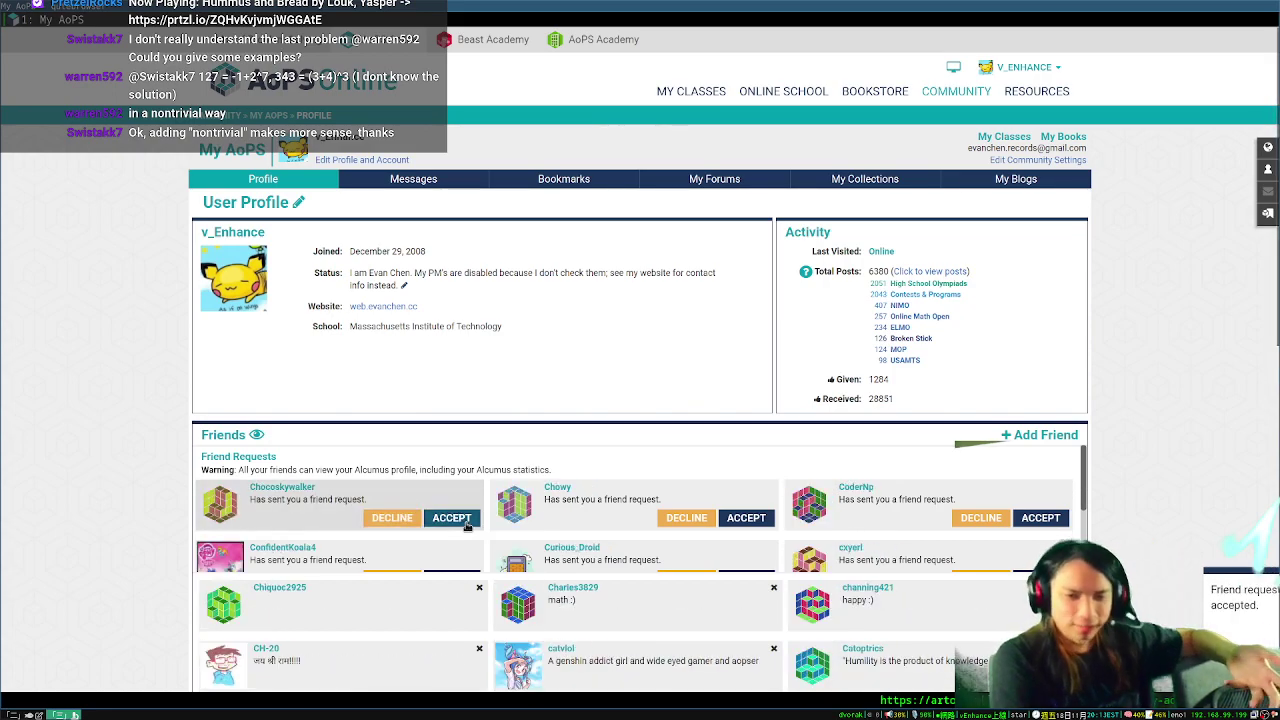
click(465, 523)
click(465, 523)
click(465, 523)
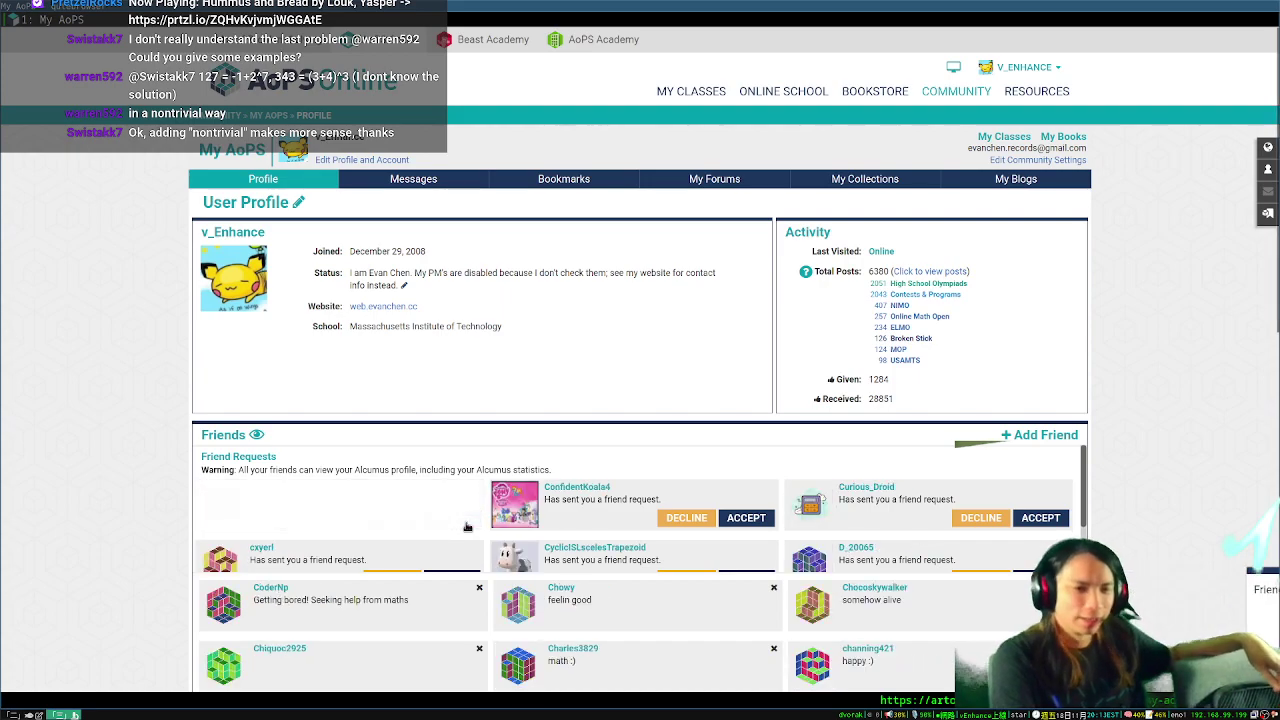
click(465, 523)
click(465, 523)
click(465, 523)
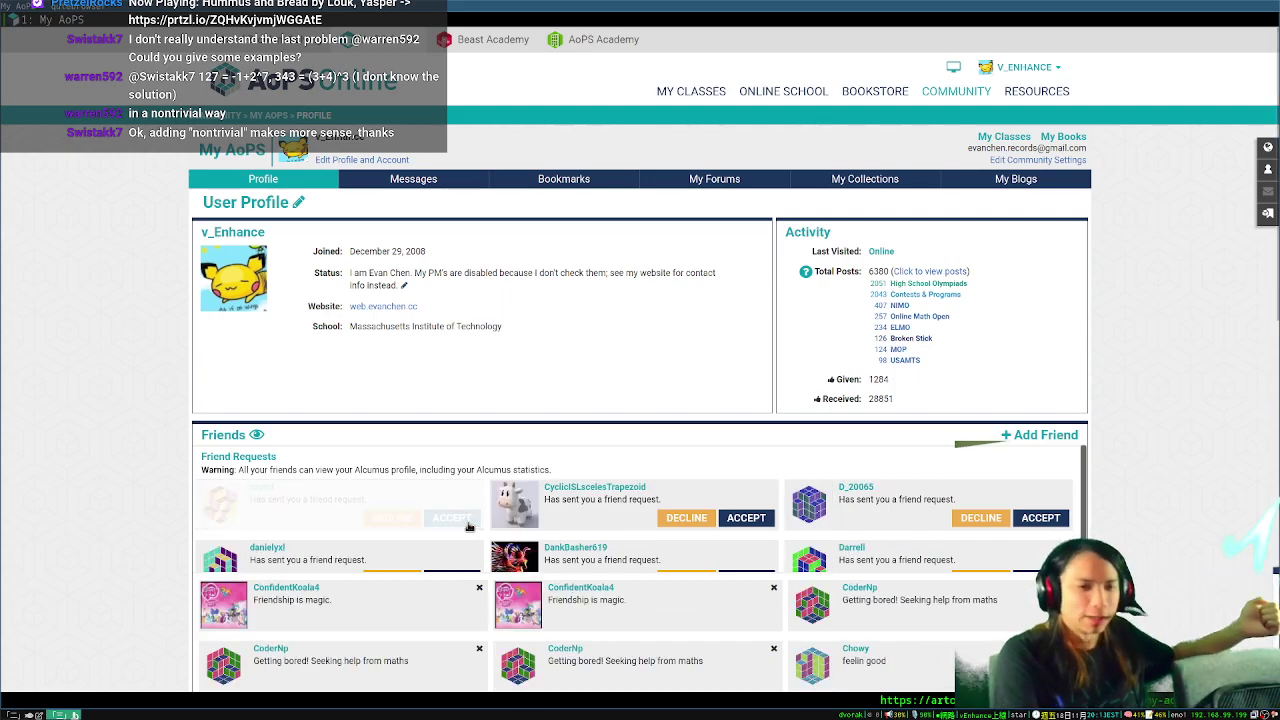
click(465, 523)
- Continue accepting the top friend request until the pending list reaches usernames starting with E
click(467, 524)
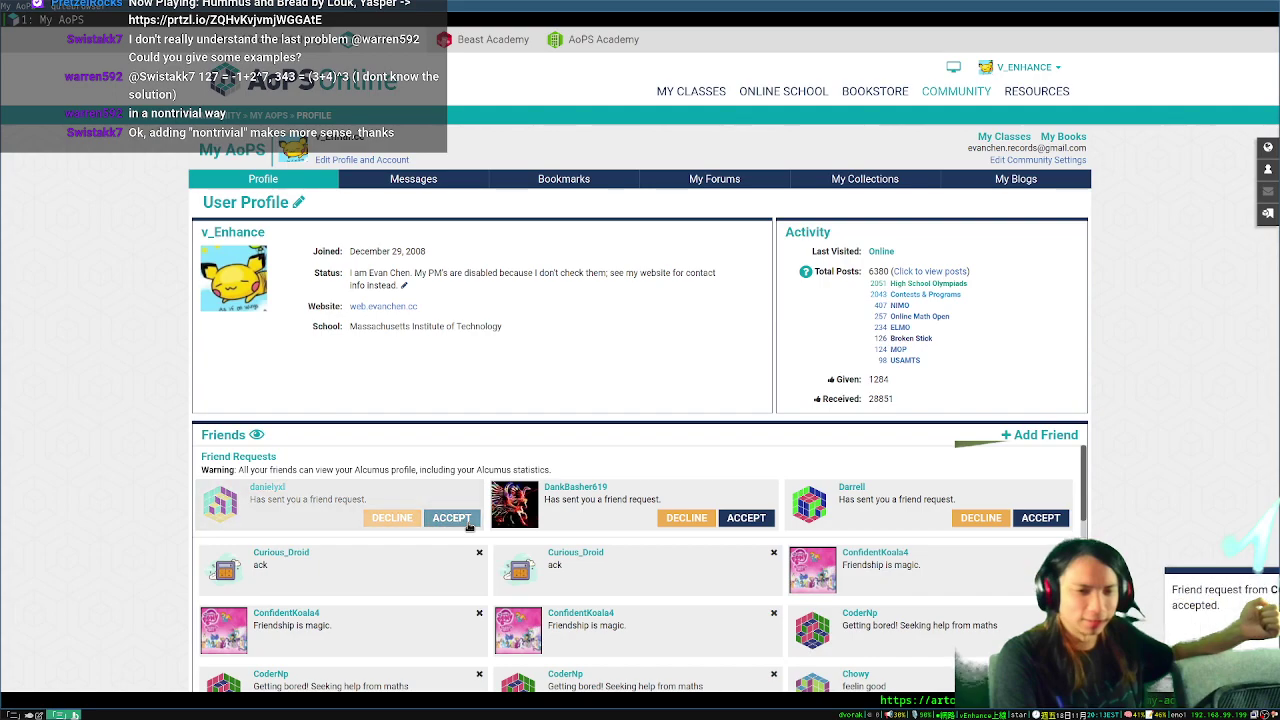
click(467, 524)
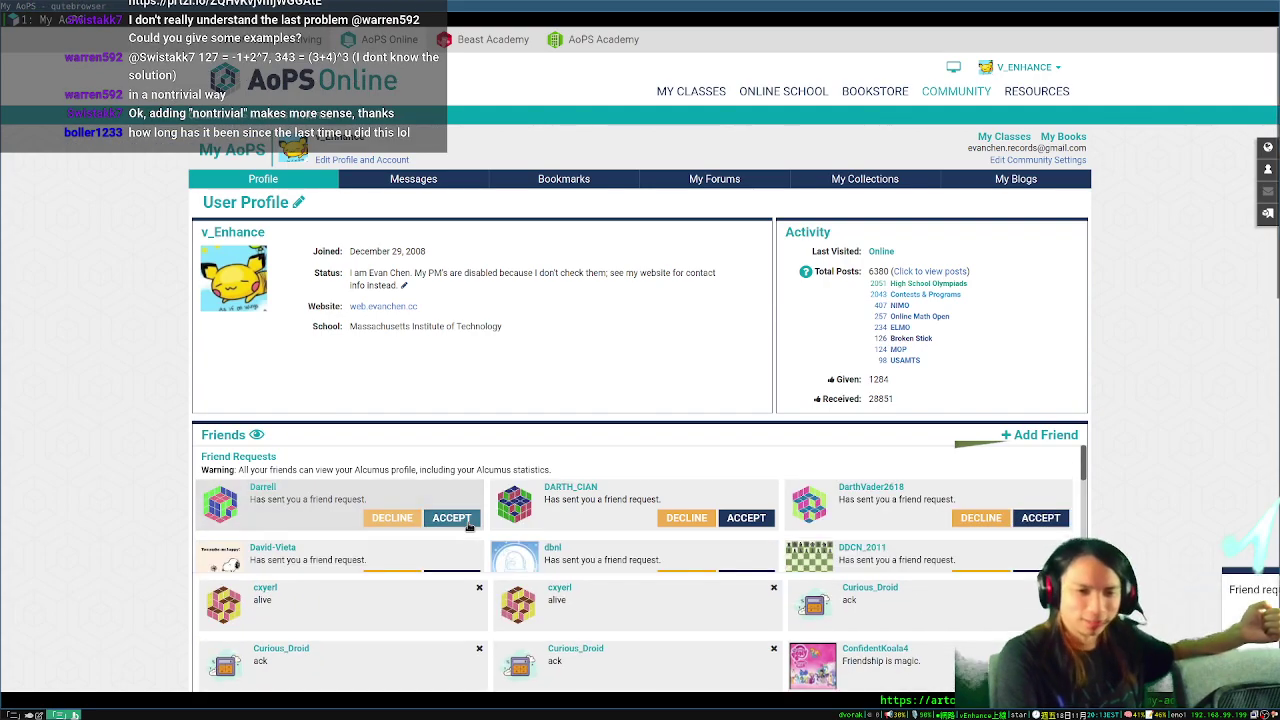
click(467, 524)
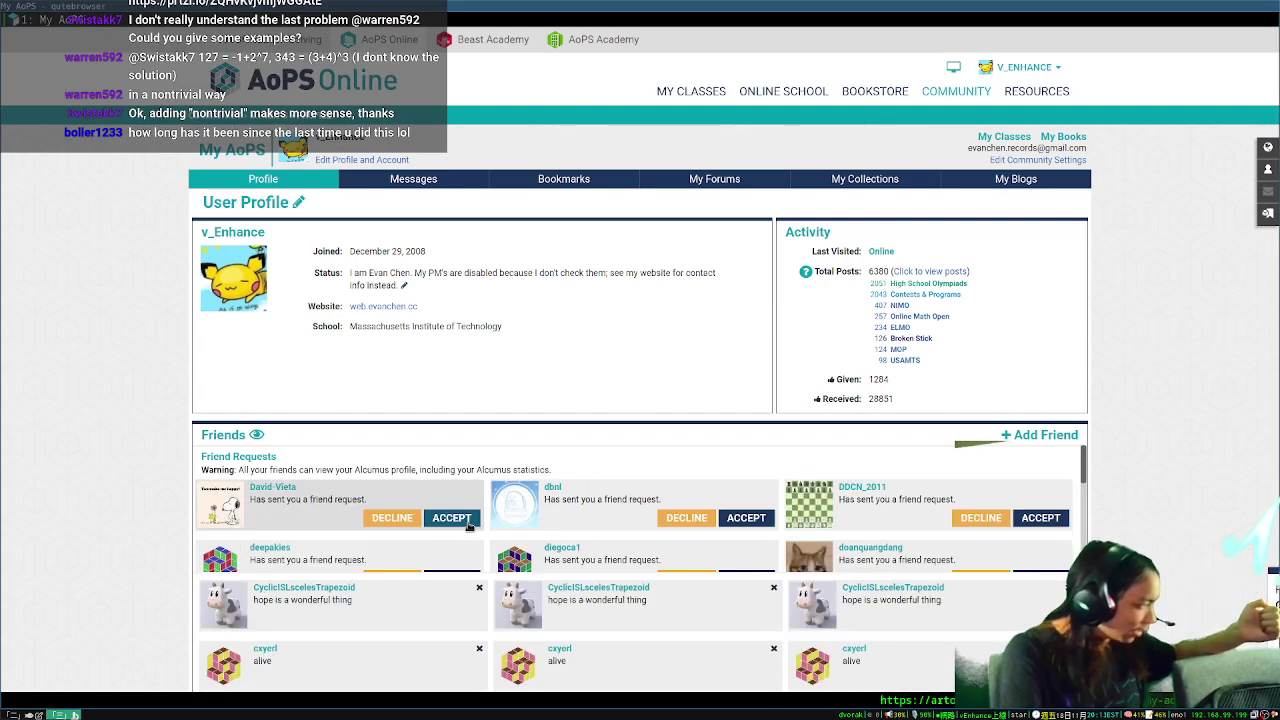
click(467, 524)
click(467, 524)
click(467, 524)
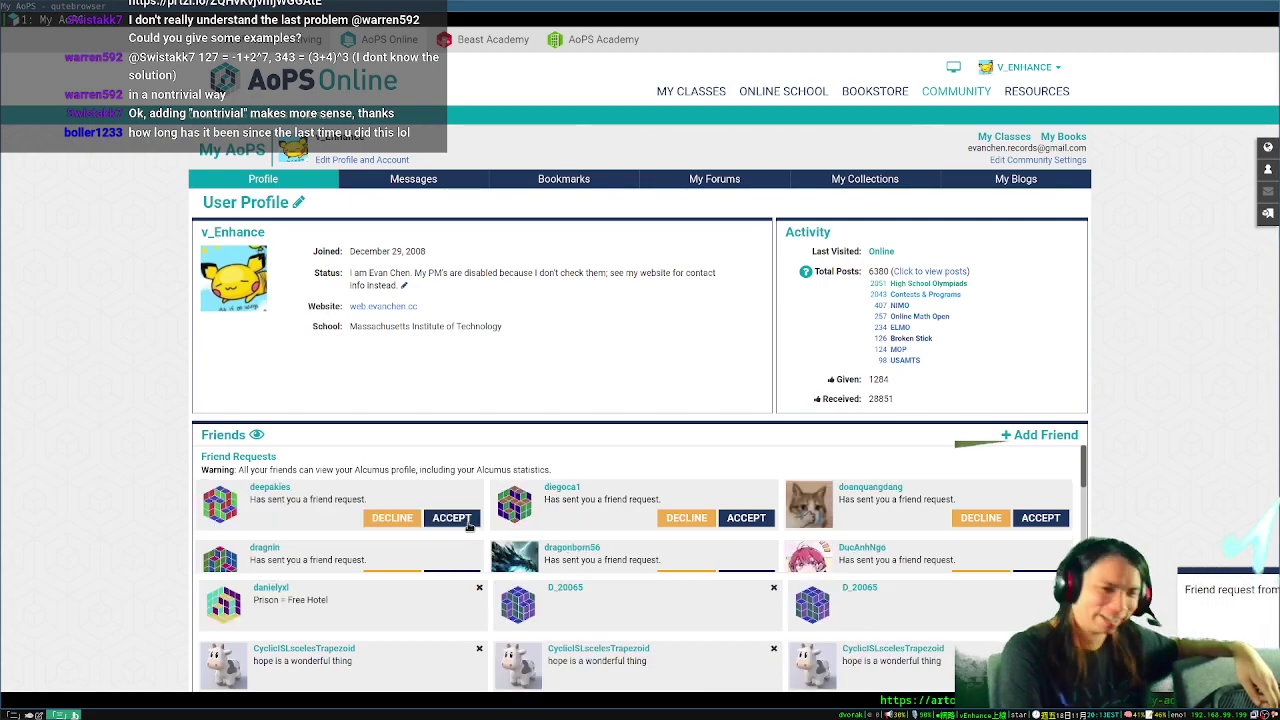
click(467, 524)
click(467, 524)
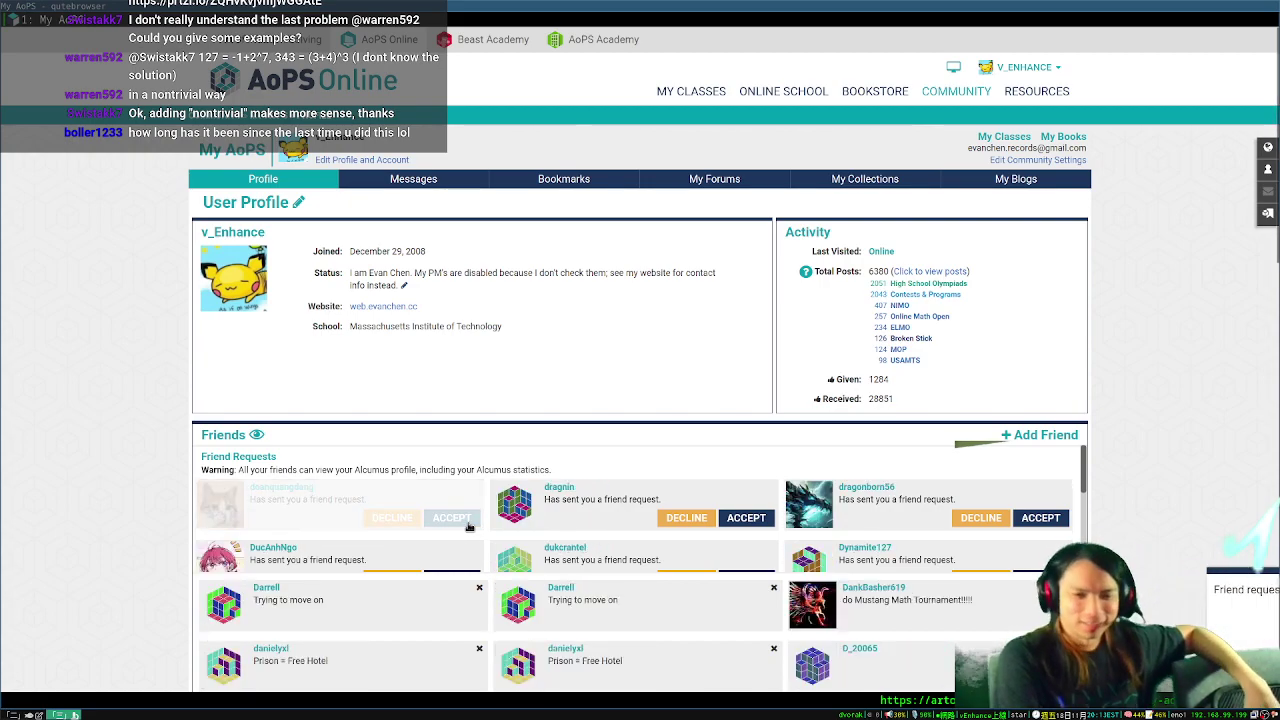
click(467, 524)
click(467, 524)
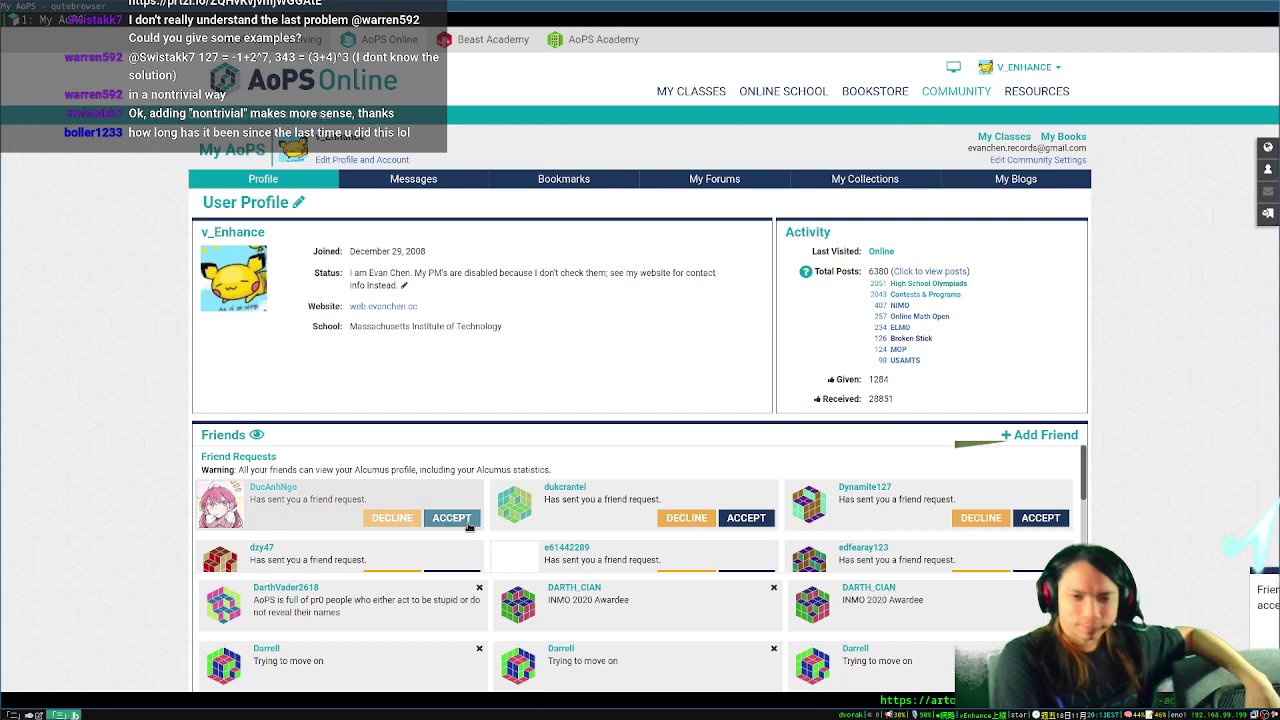
click(467, 524)
click(467, 524)
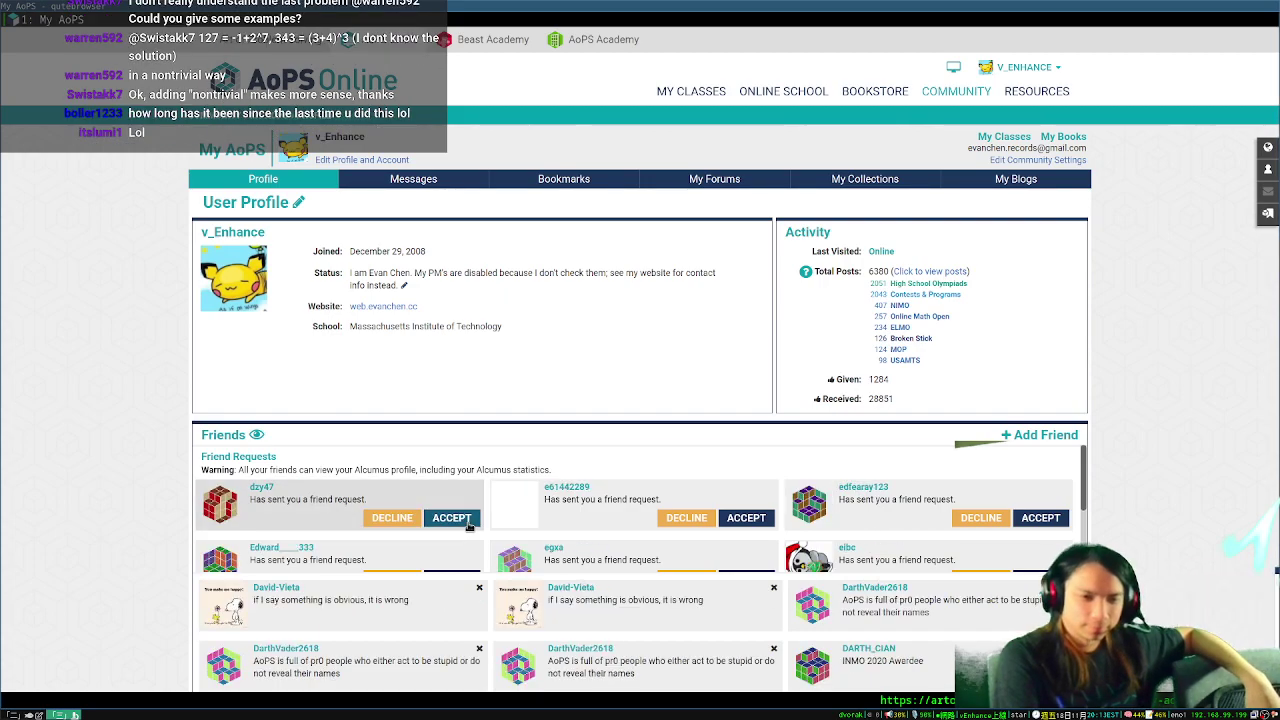
click(467, 524)
click(467, 524)
click(467, 524)
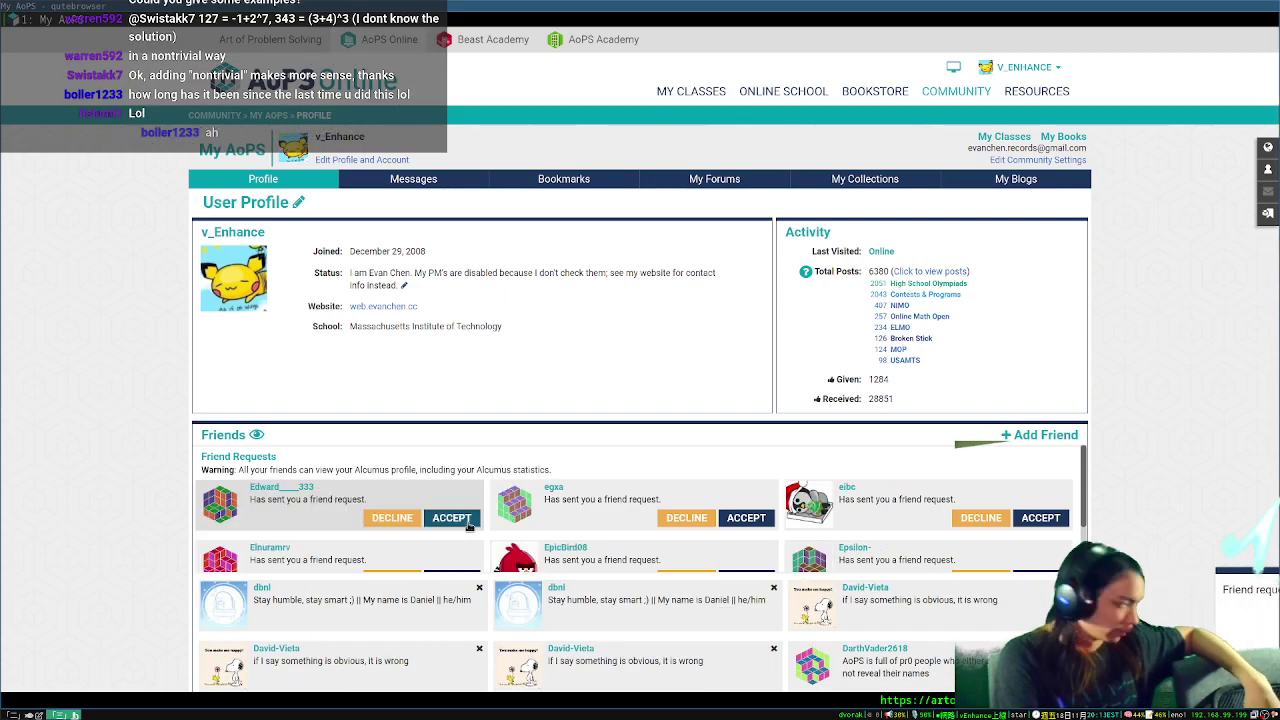
click(467, 524)
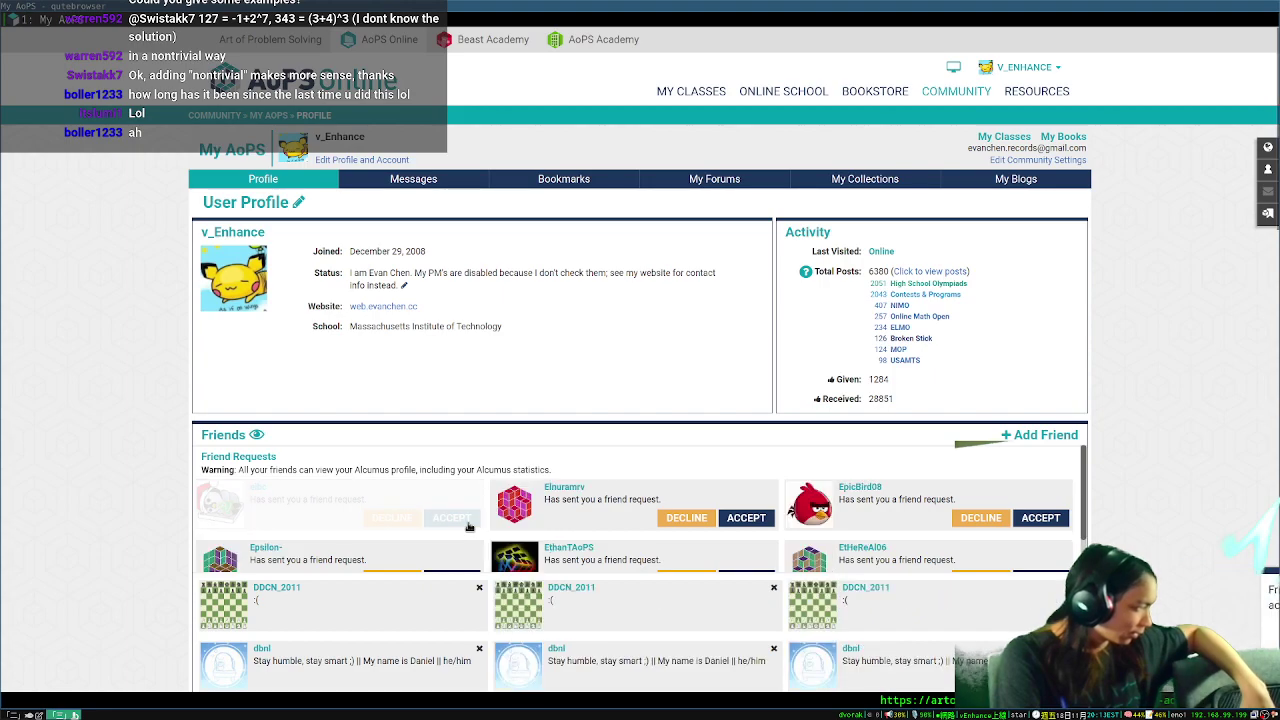
click(467, 524)
click(467, 524)
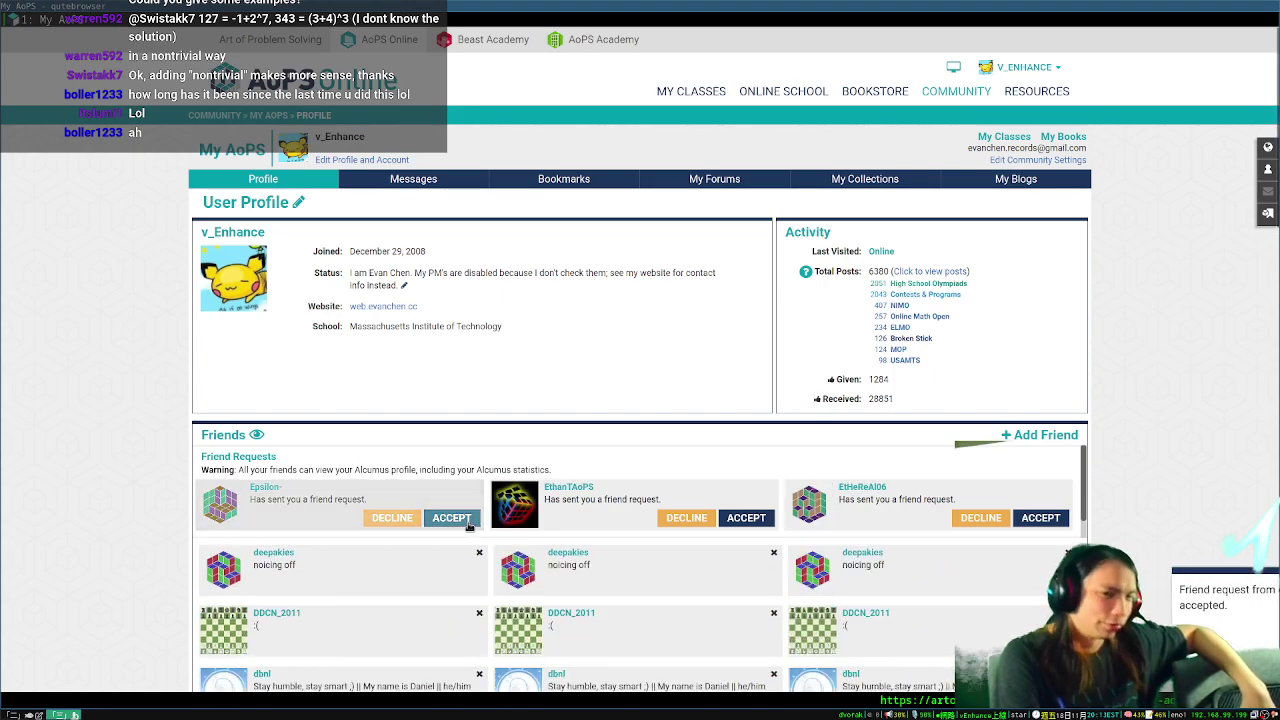
click(467, 524)
click(467, 524)
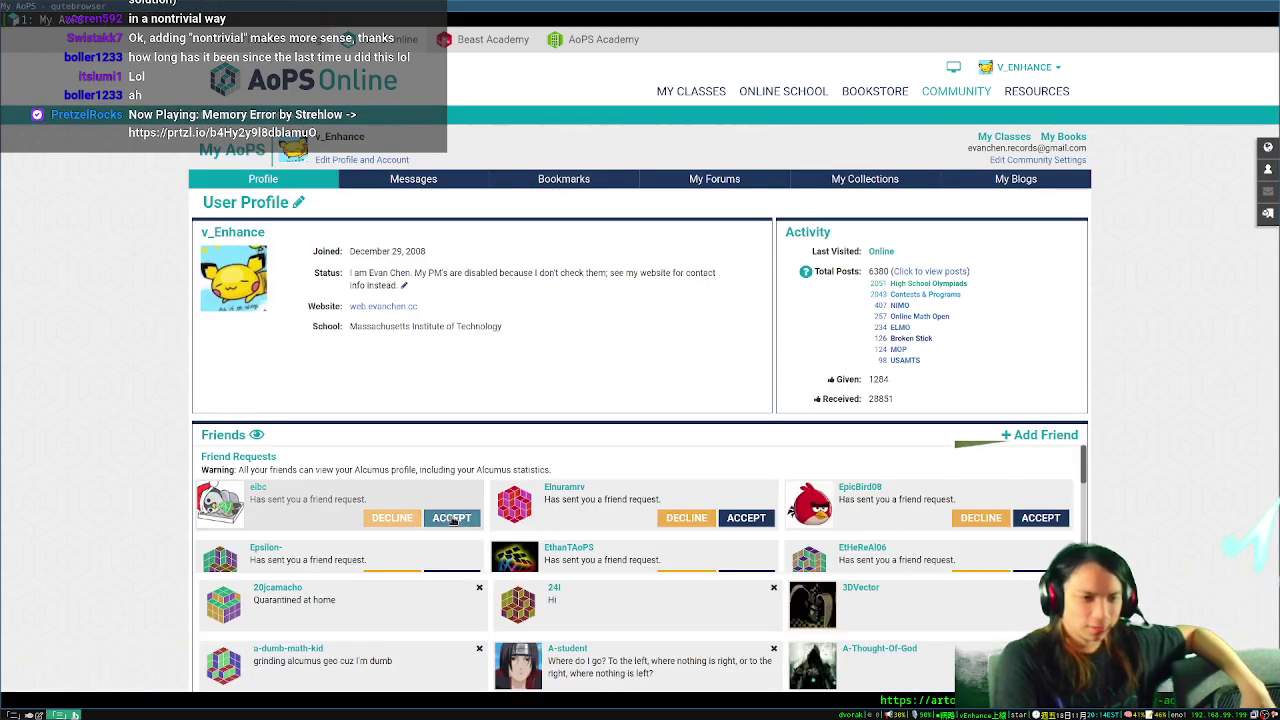
- Accept the remaining E-username friend requests at the top of the list
click(452, 518)
click(452, 518)
click(452, 518)
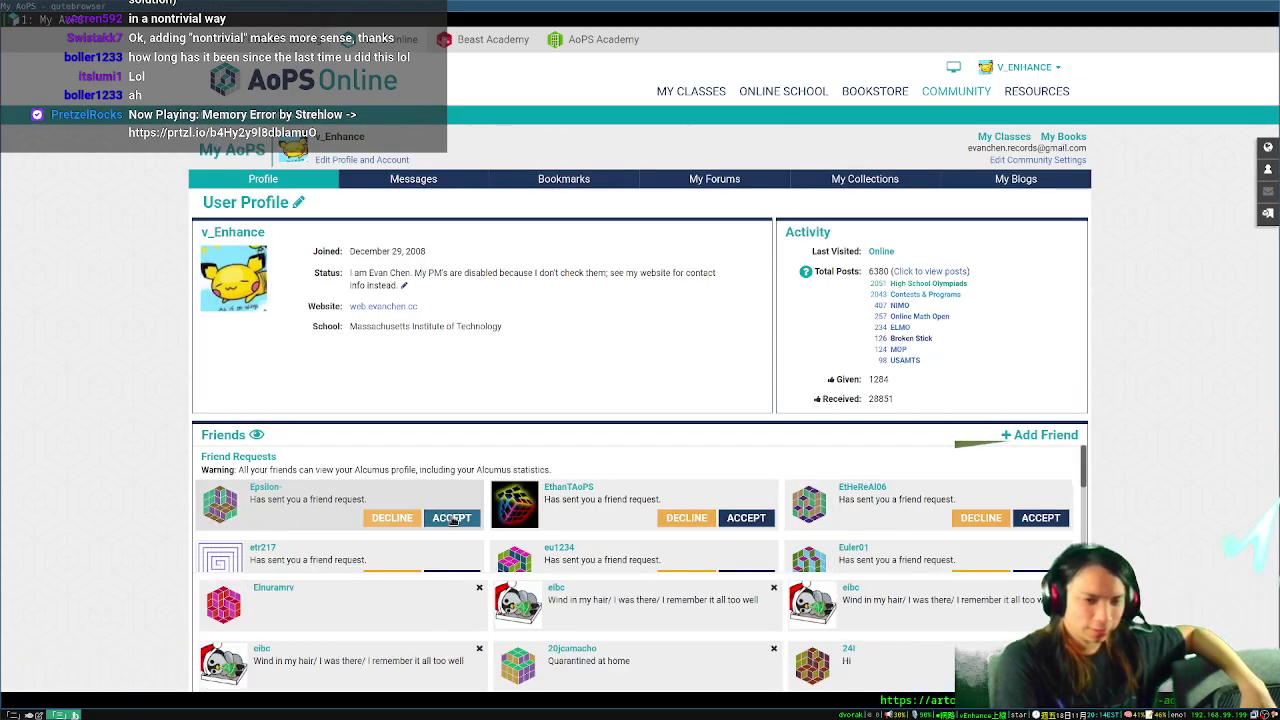
click(452, 518)
click(452, 518)
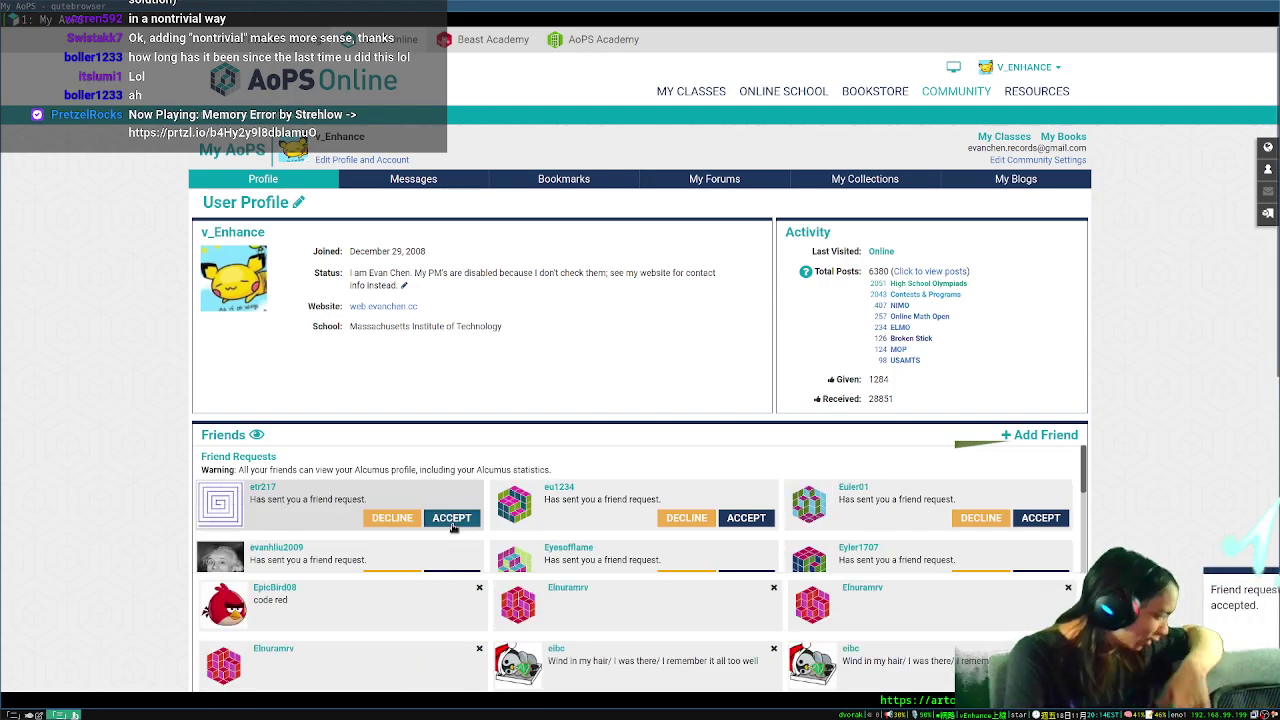
click(452, 518)
click(452, 518)
click(452, 518)
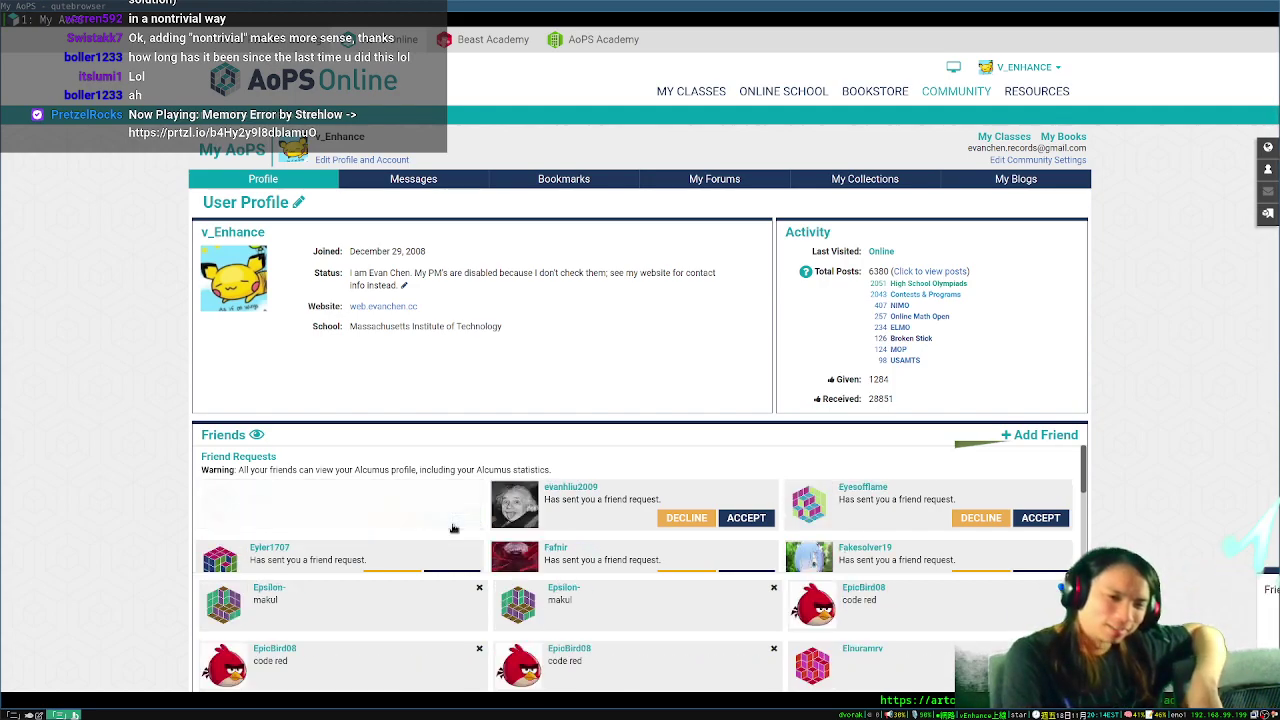
click(452, 518)
click(452, 518)
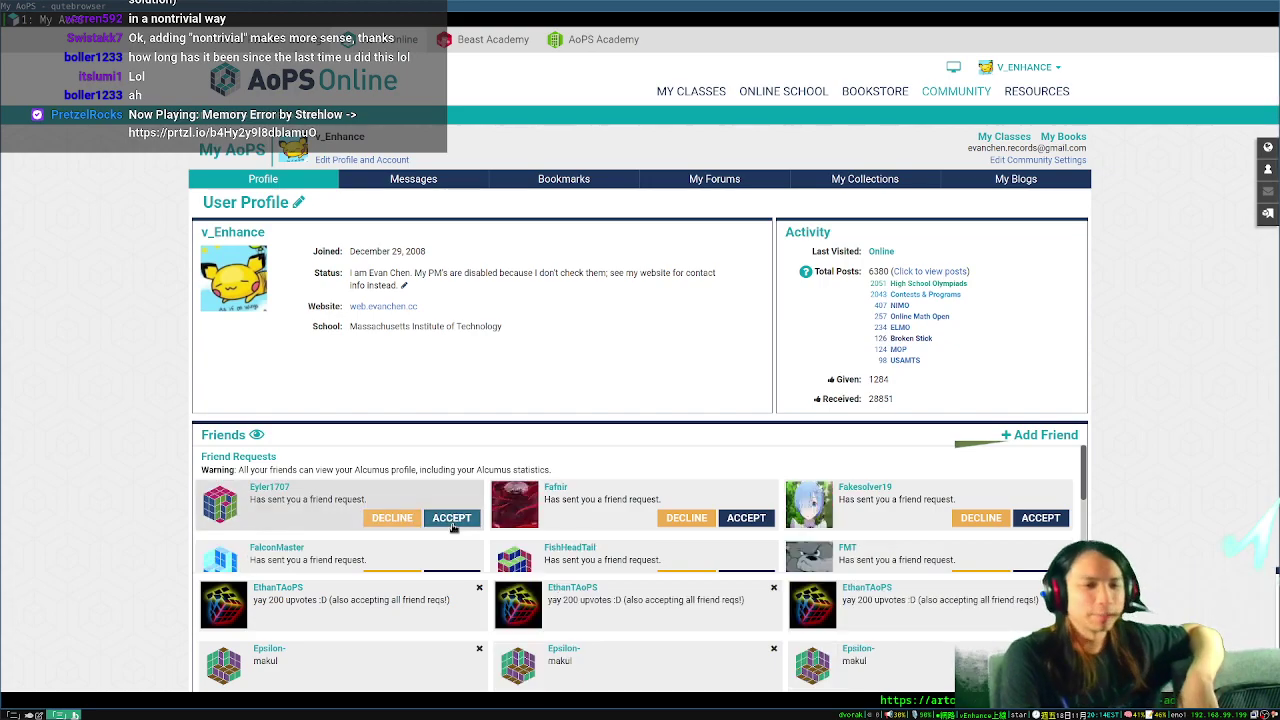
click(452, 518)
click(452, 518)
click(452, 518)
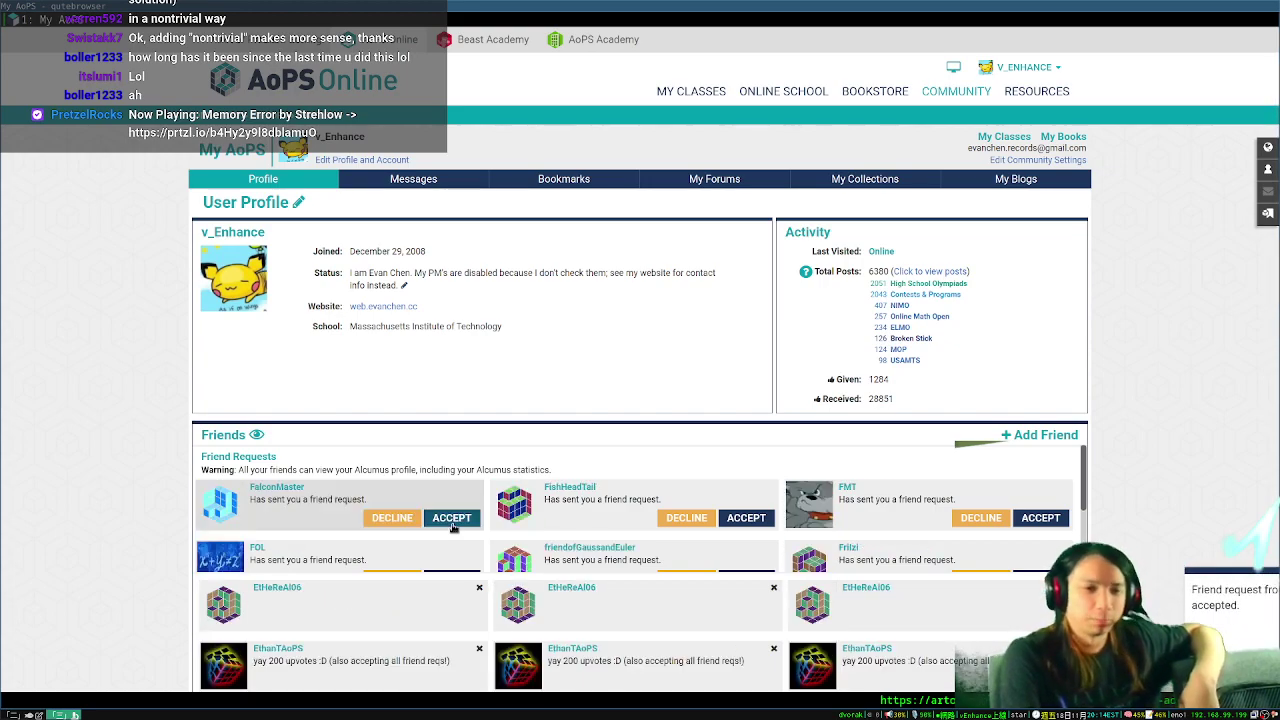
- Accept the F and early G username requests until the shown pending list is empty
click(452, 518)
click(452, 518)
click(452, 518)
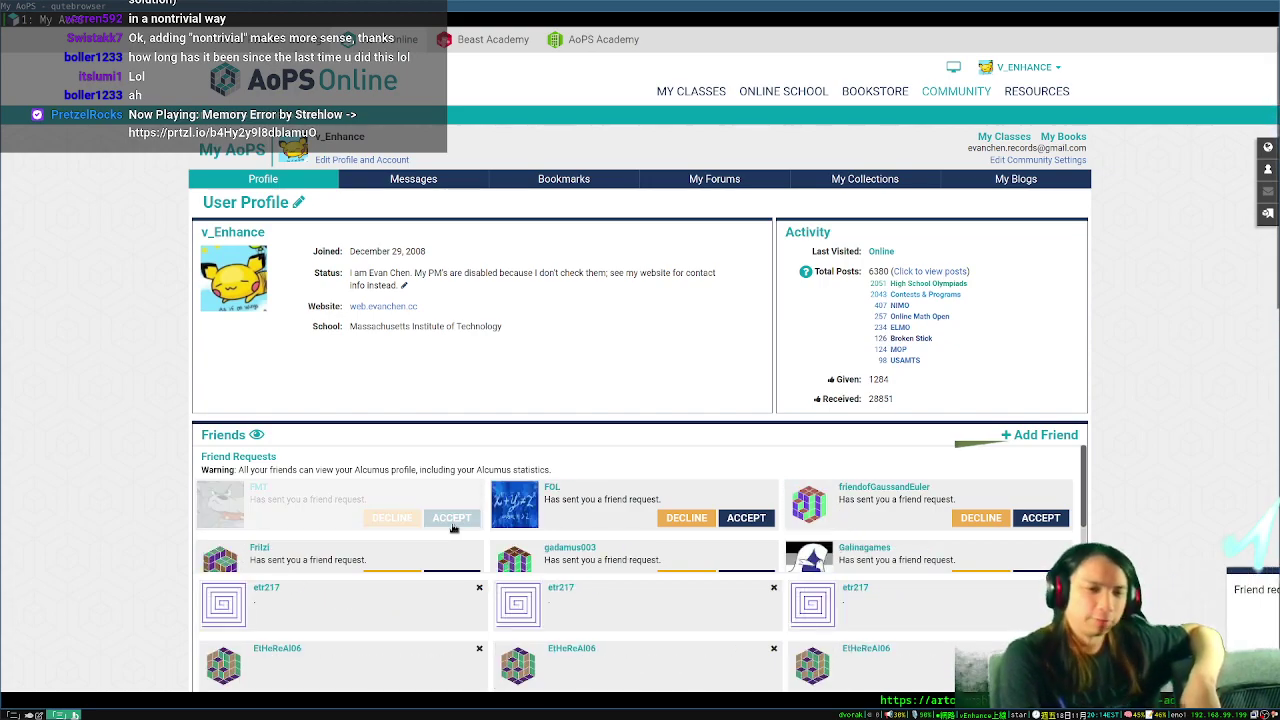
click(452, 518)
click(452, 518)
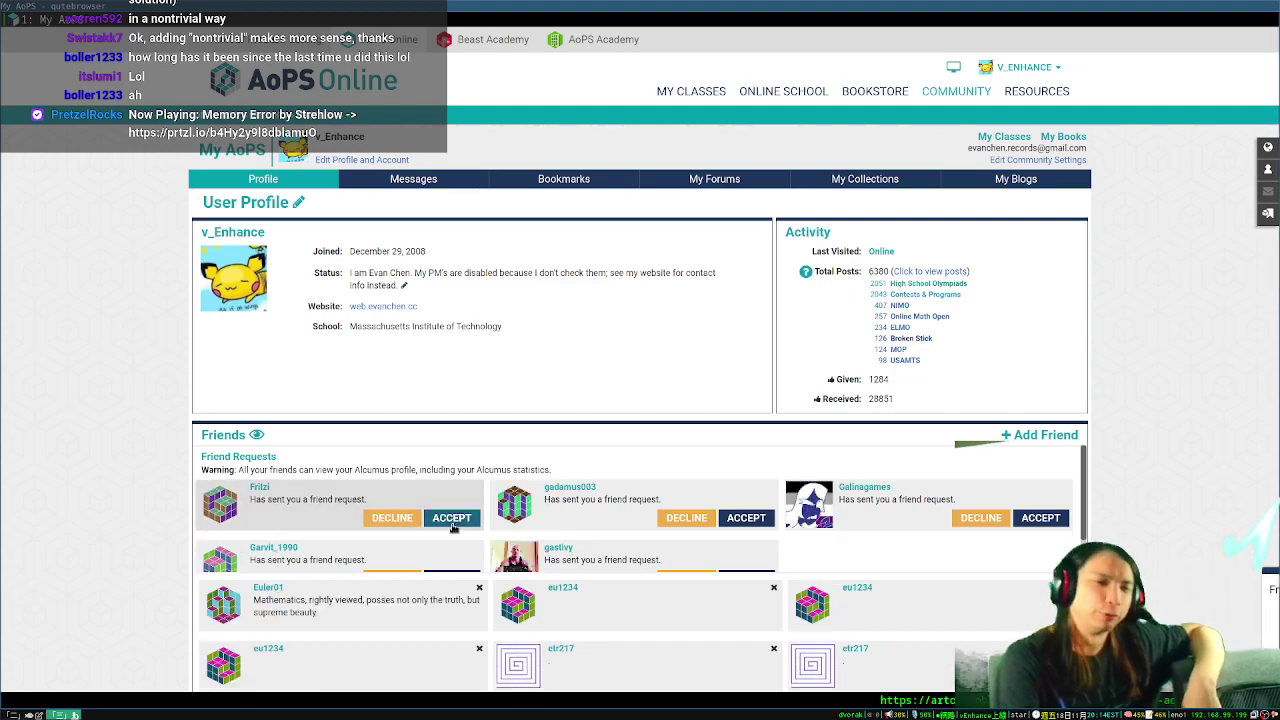
click(452, 518)
click(451, 522)
click(451, 522)
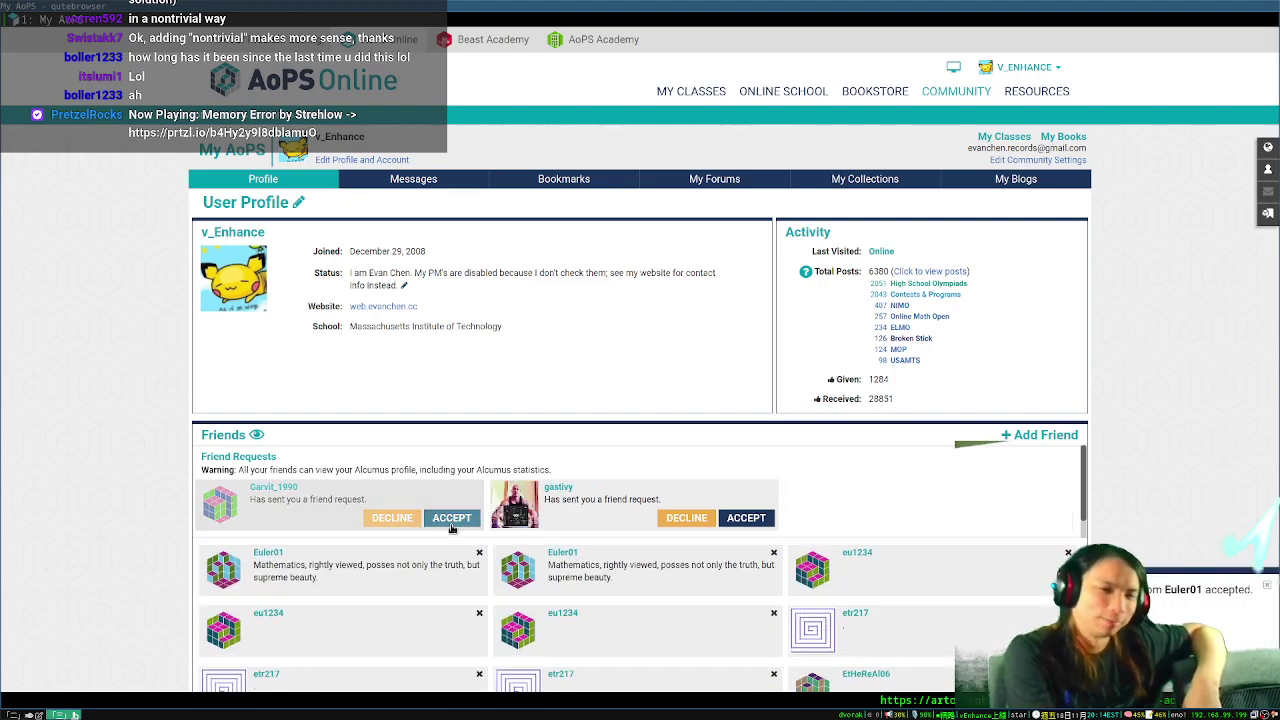
click(451, 522)
click(451, 520)
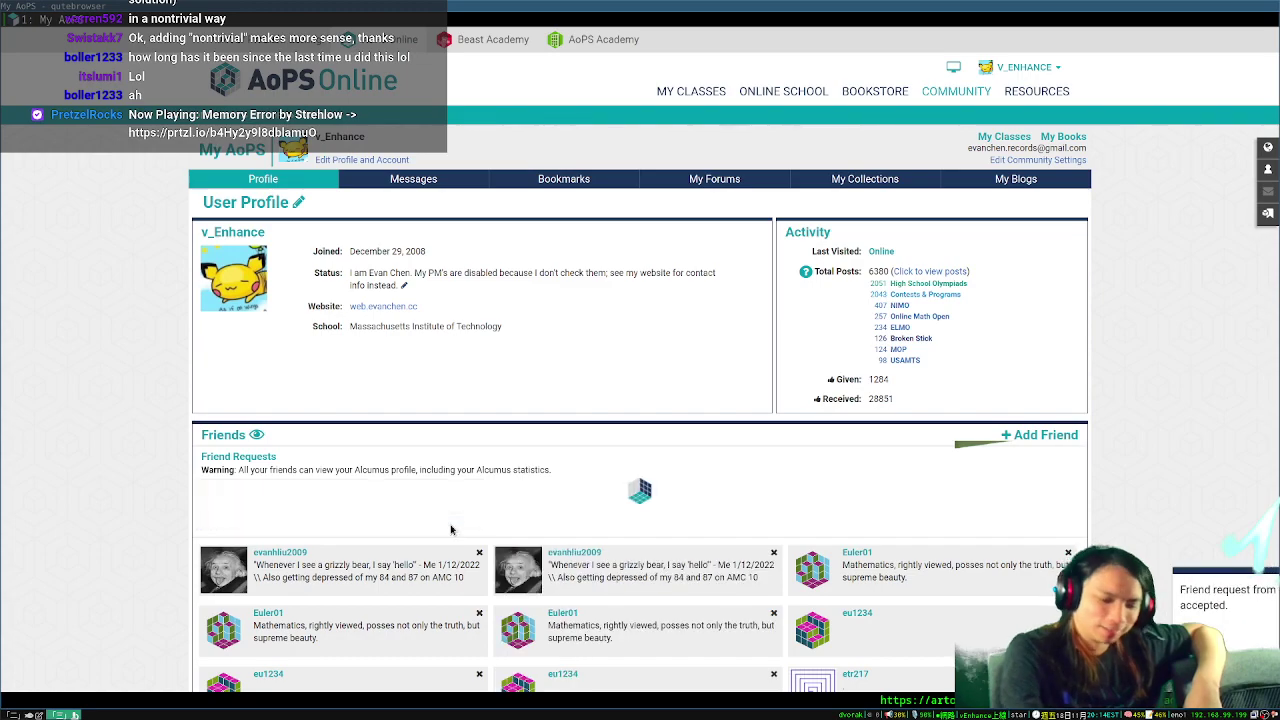
- Reload the profile and accept the next four pending friend requests
key(r)
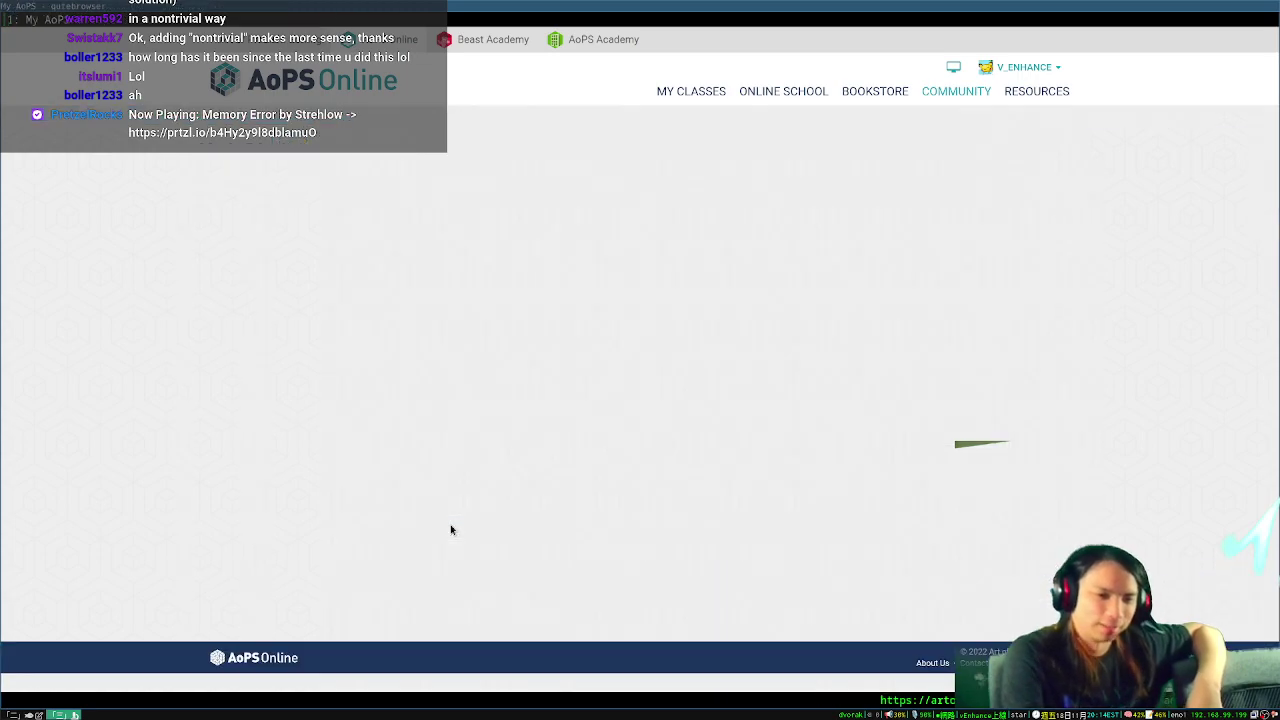
click(451, 526)
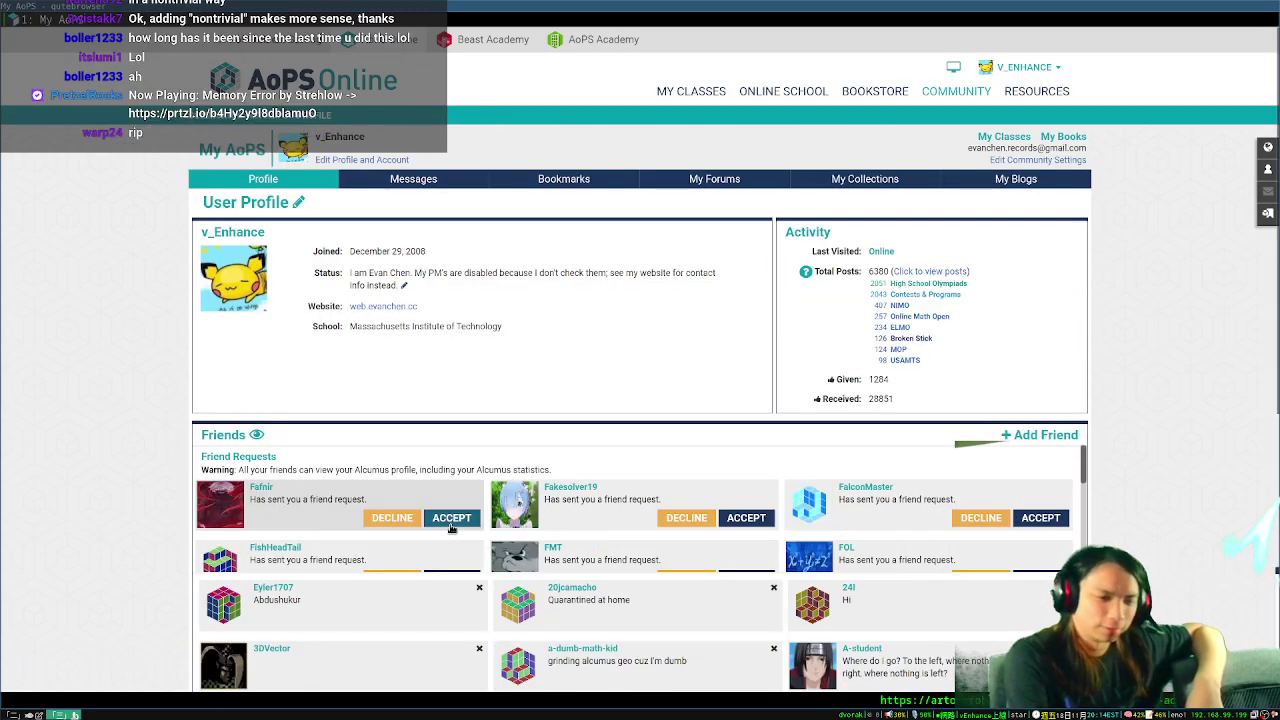
click(451, 519)
click(451, 519)
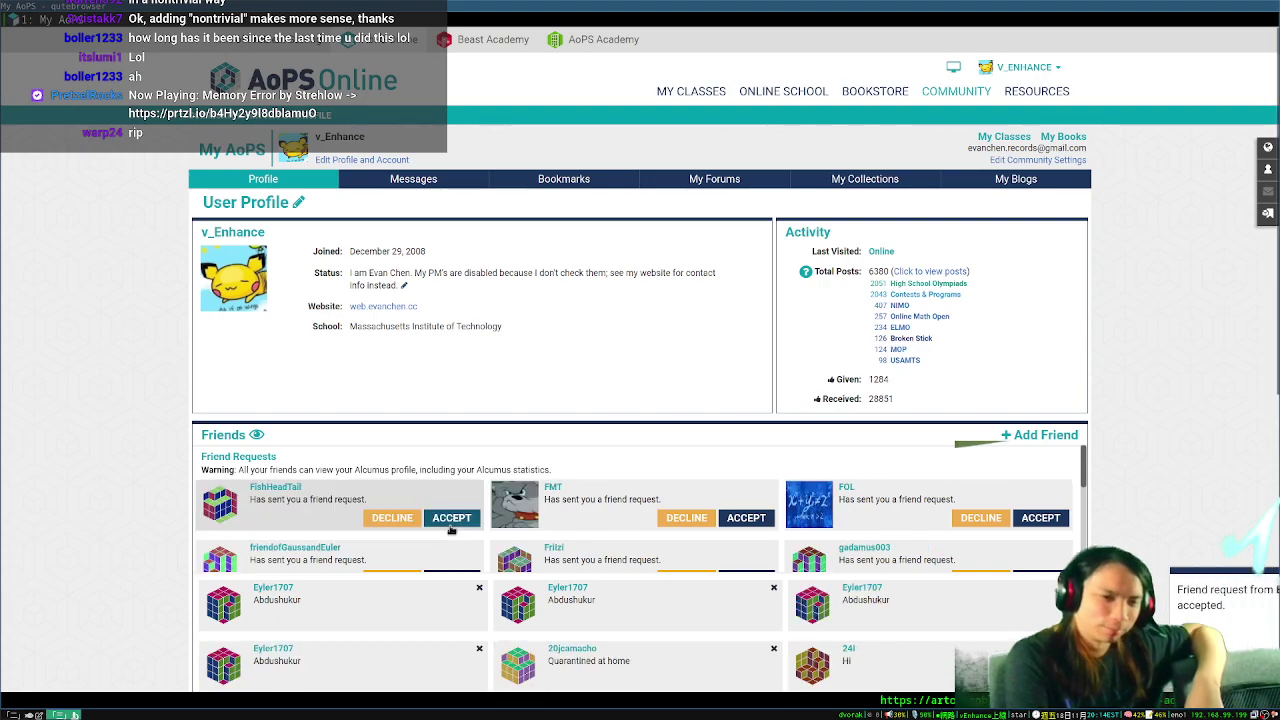
click(451, 519)
- Reload again and accept five more requests, through the early G usernames
key(r)
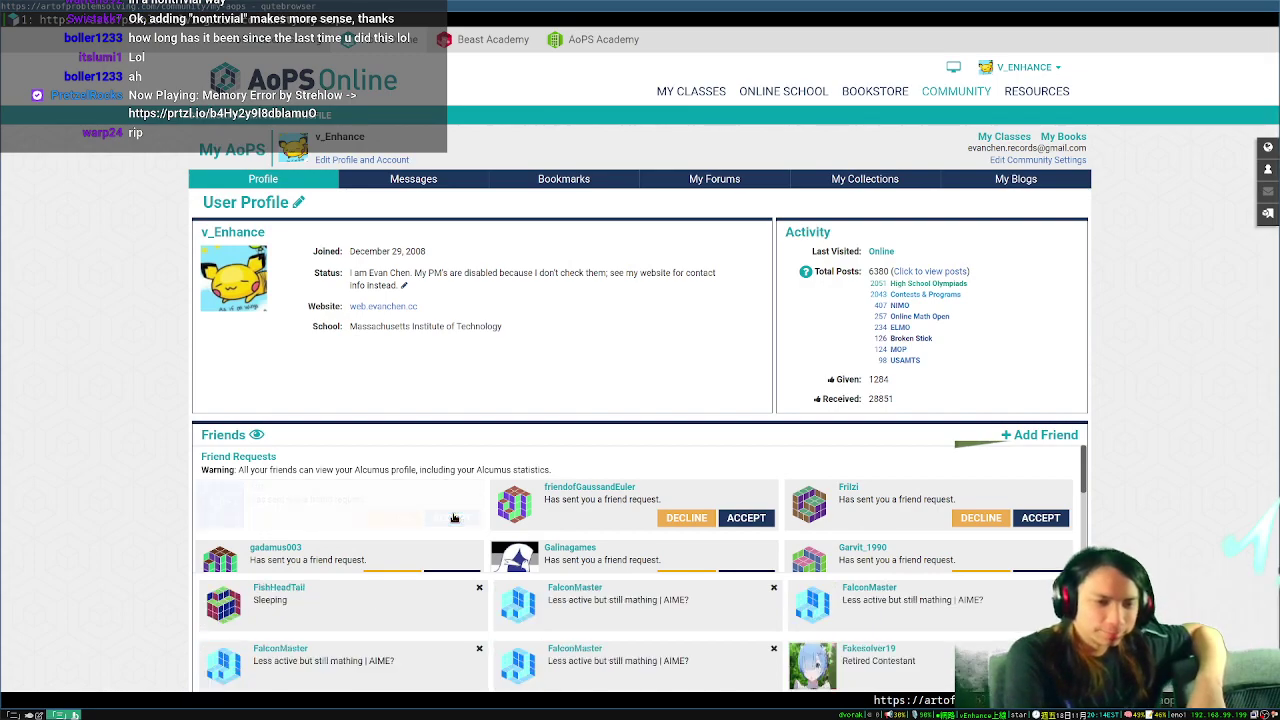
click(453, 517)
click(453, 517)
click(453, 517)
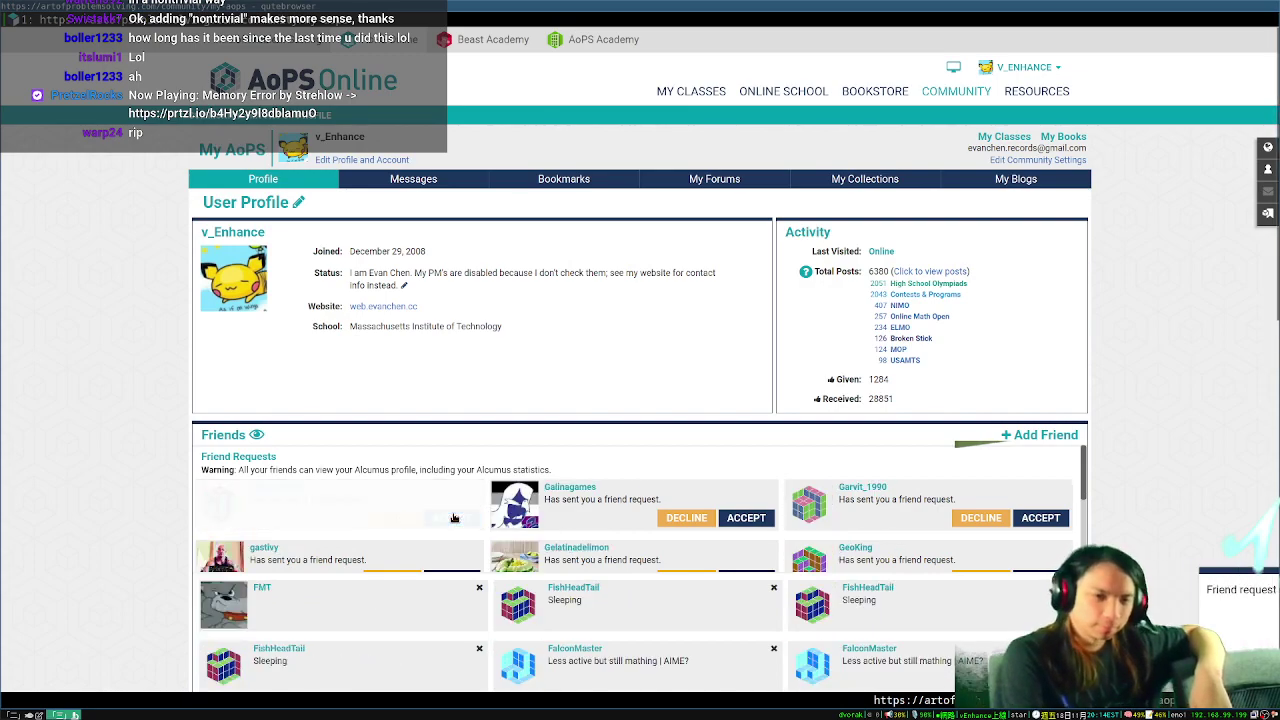
click(453, 517)
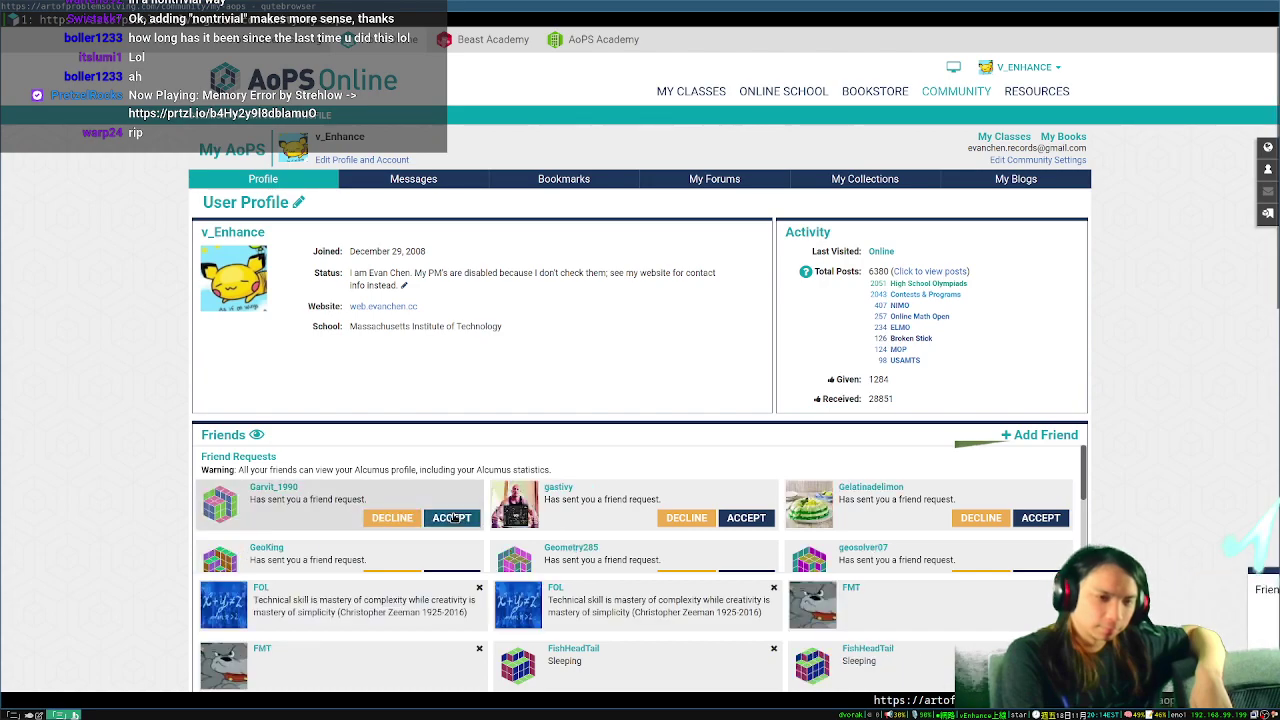
click(453, 517)
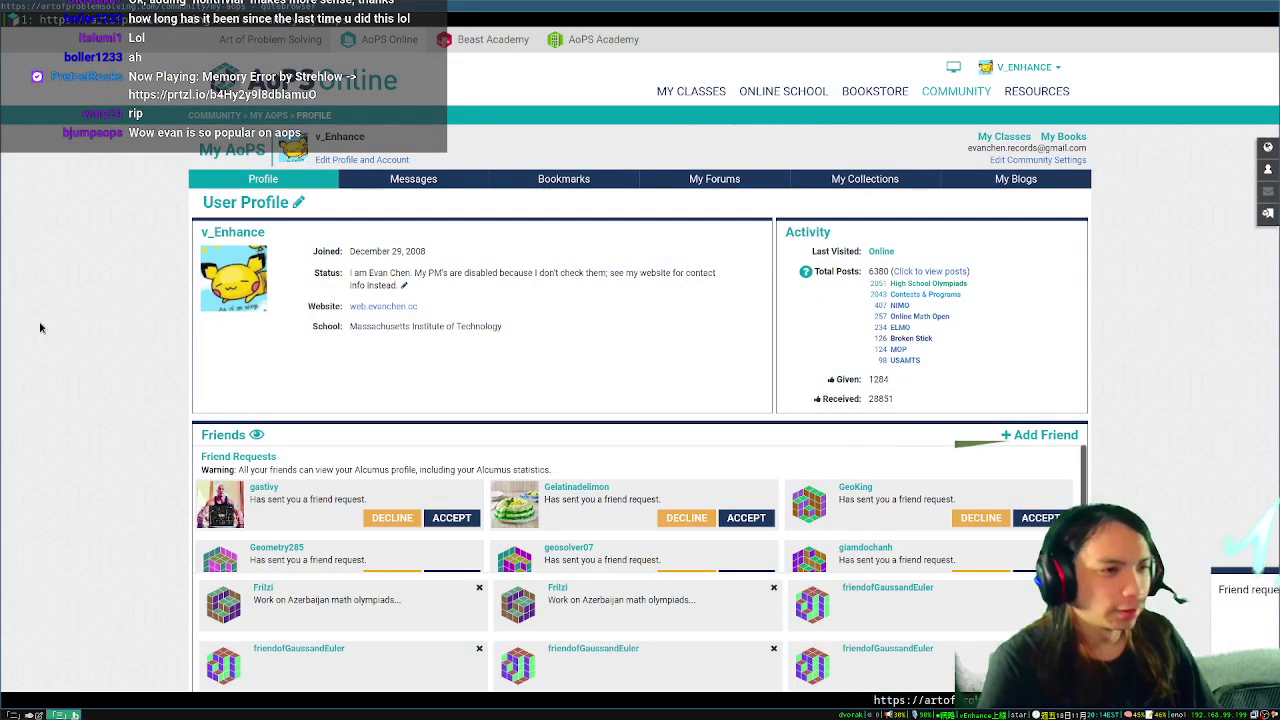
- Open a new terminal beside the browser and run man xdotool
key(alt+4)
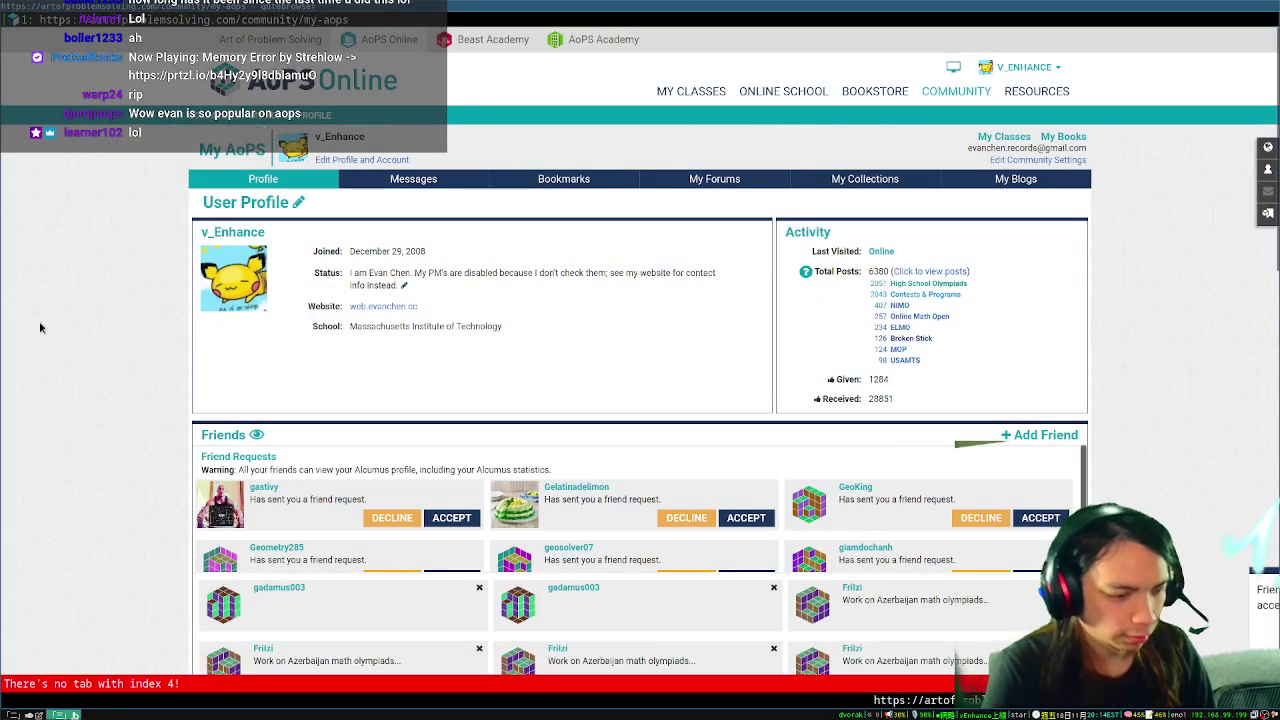
key(super+Return)
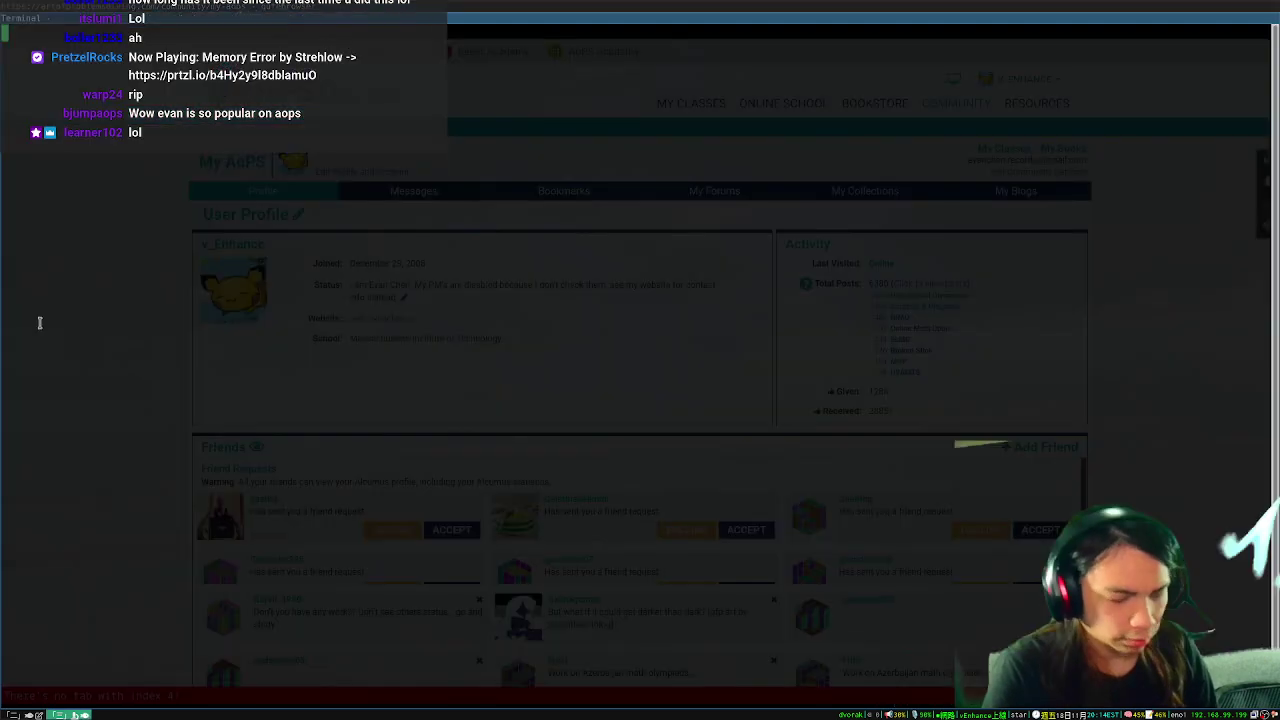
key(ctrl+l)
text(man )
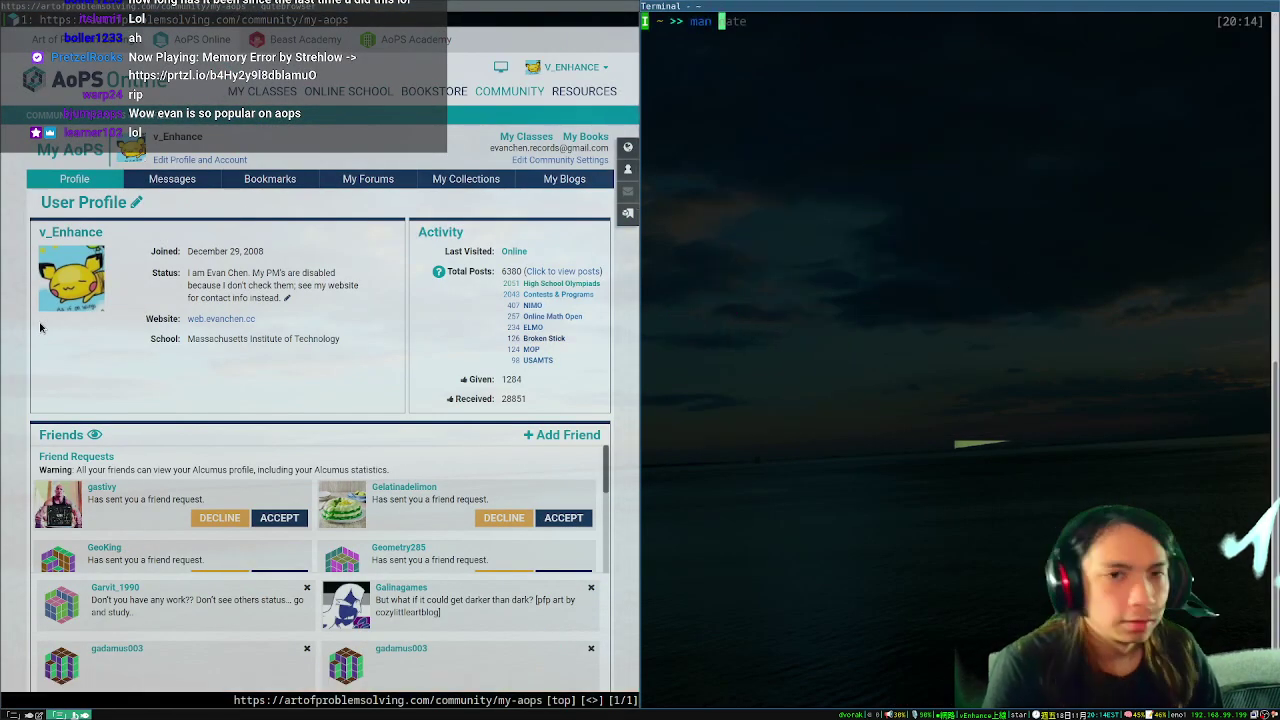
text(xdotool)
key(Return)
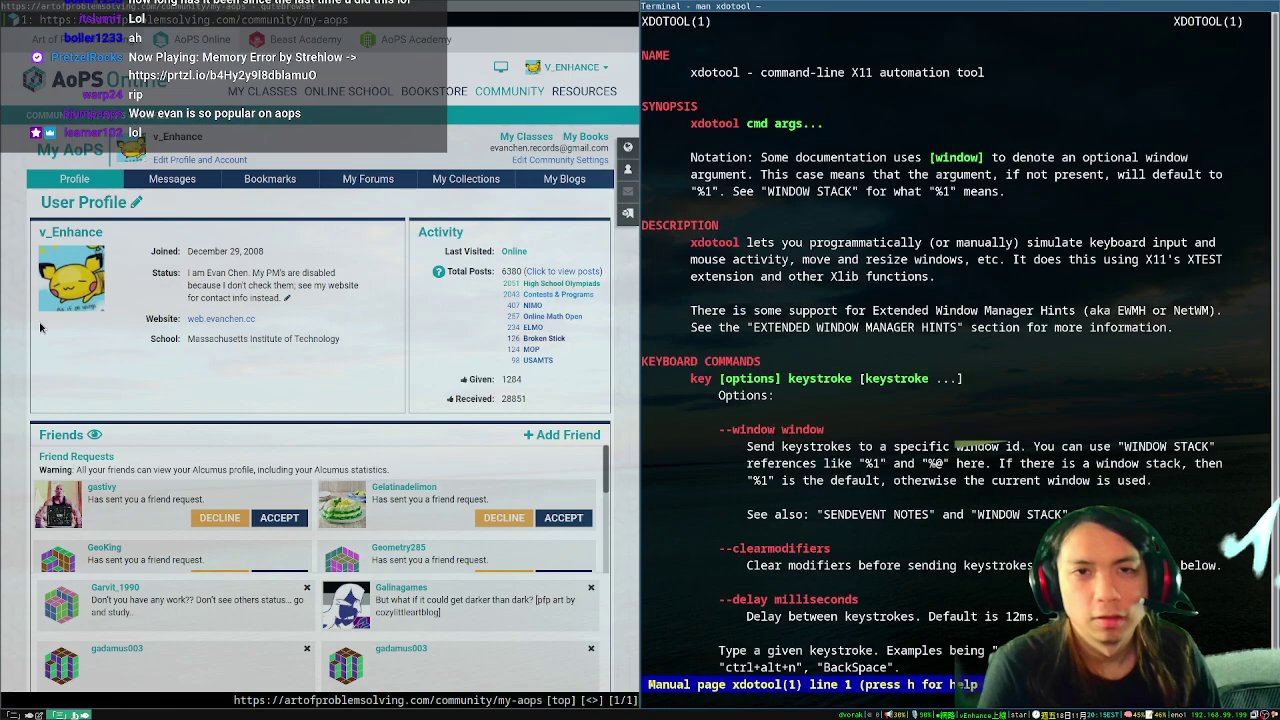
- Page through the manual to the 'click [options] button' section
key(space)
key(space)
key(b)
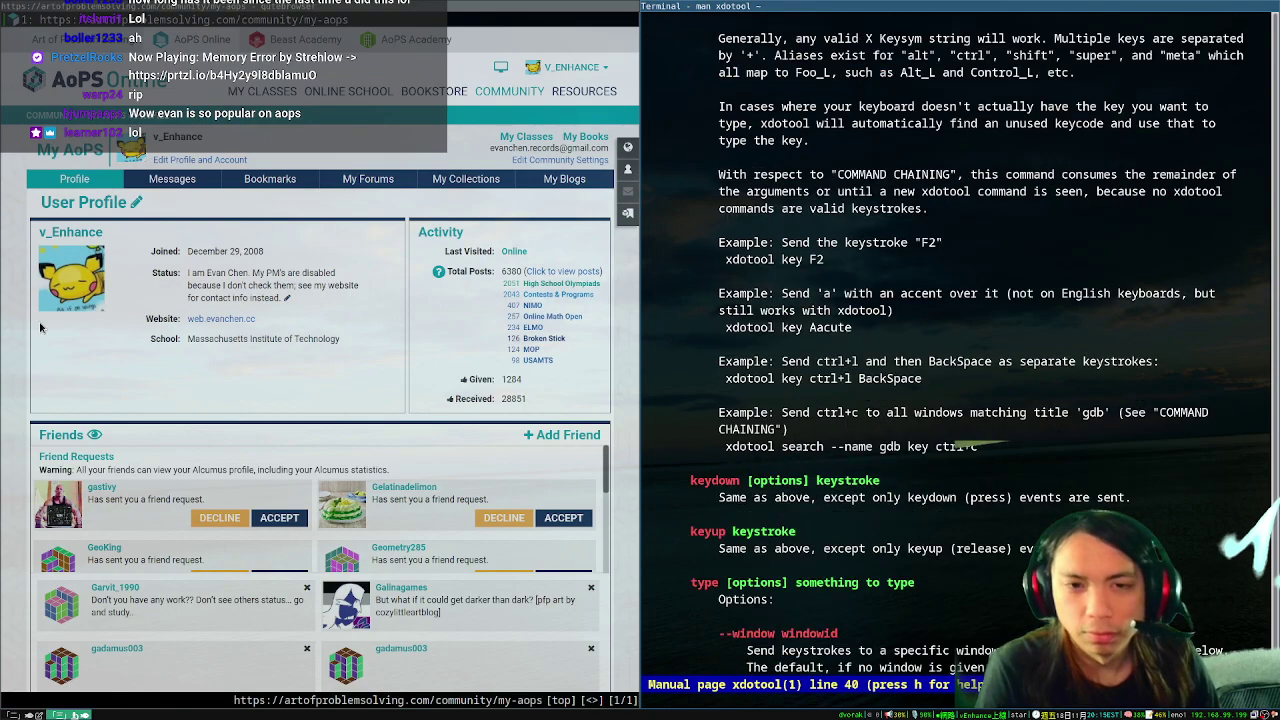
key(space)
key(space)
key(space)
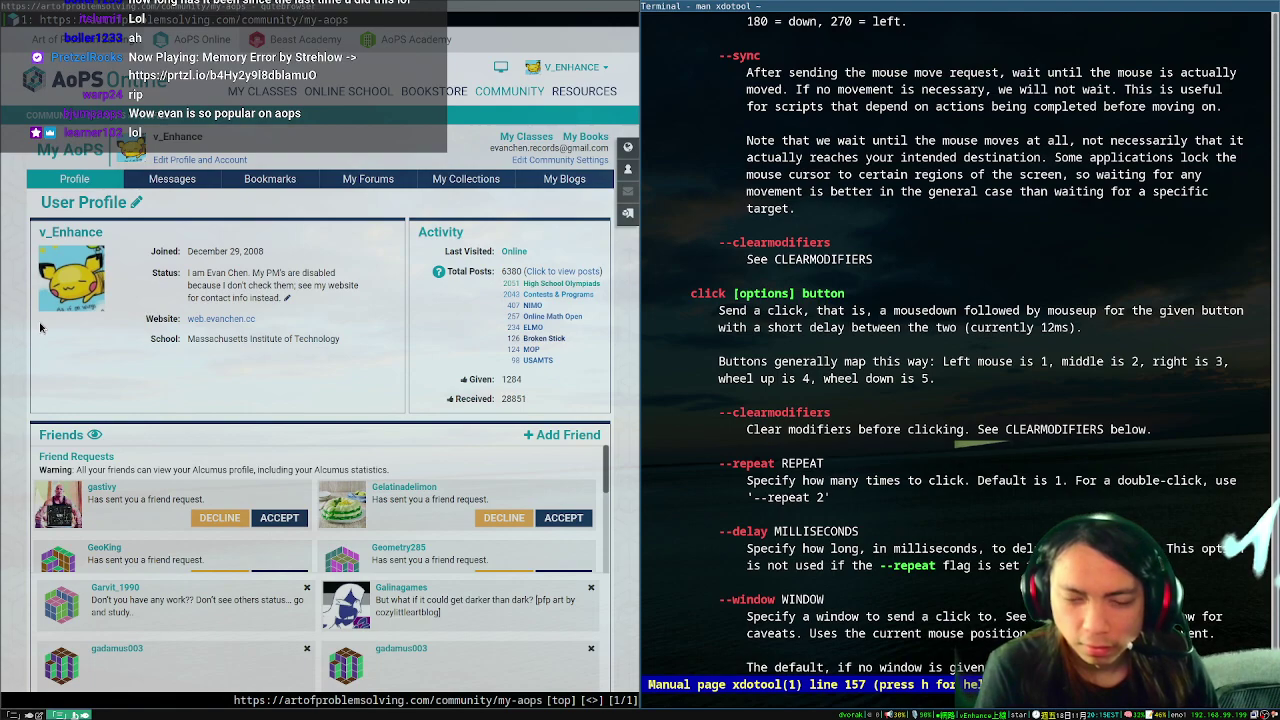
key(space)
key(b)
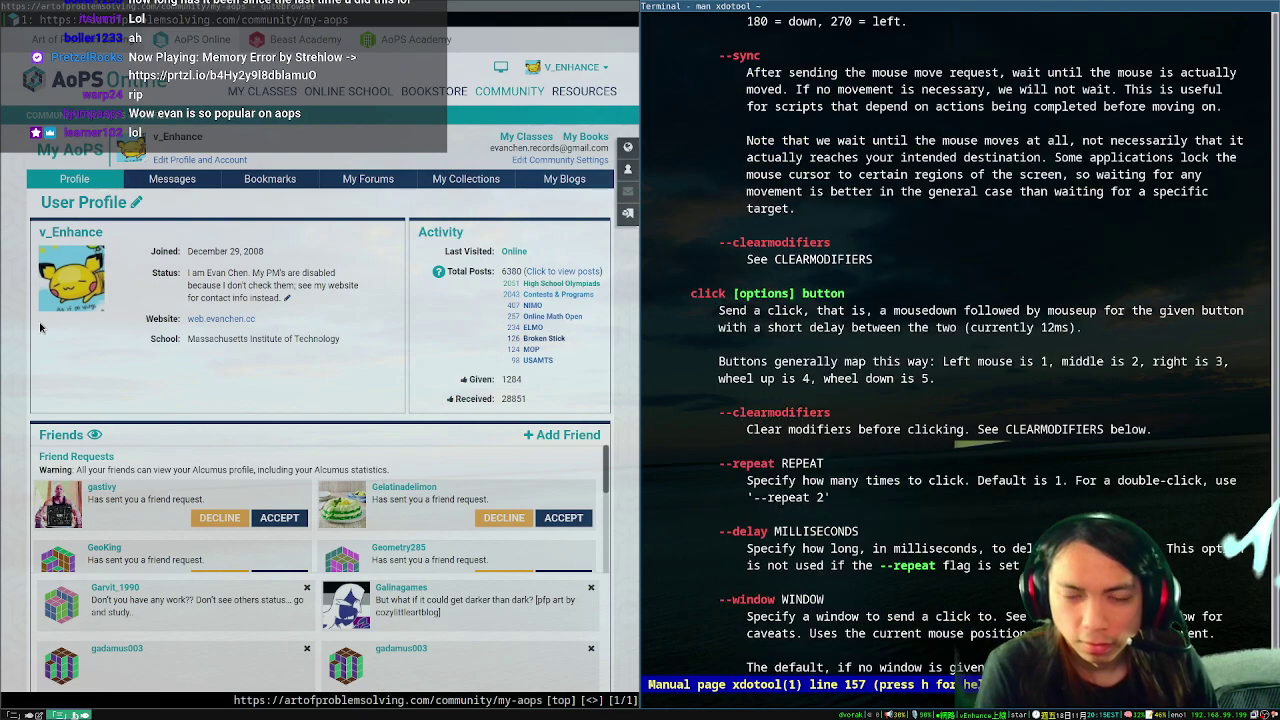
- Open a second terminal and stack it below the manual on the right half
key(super+Return)
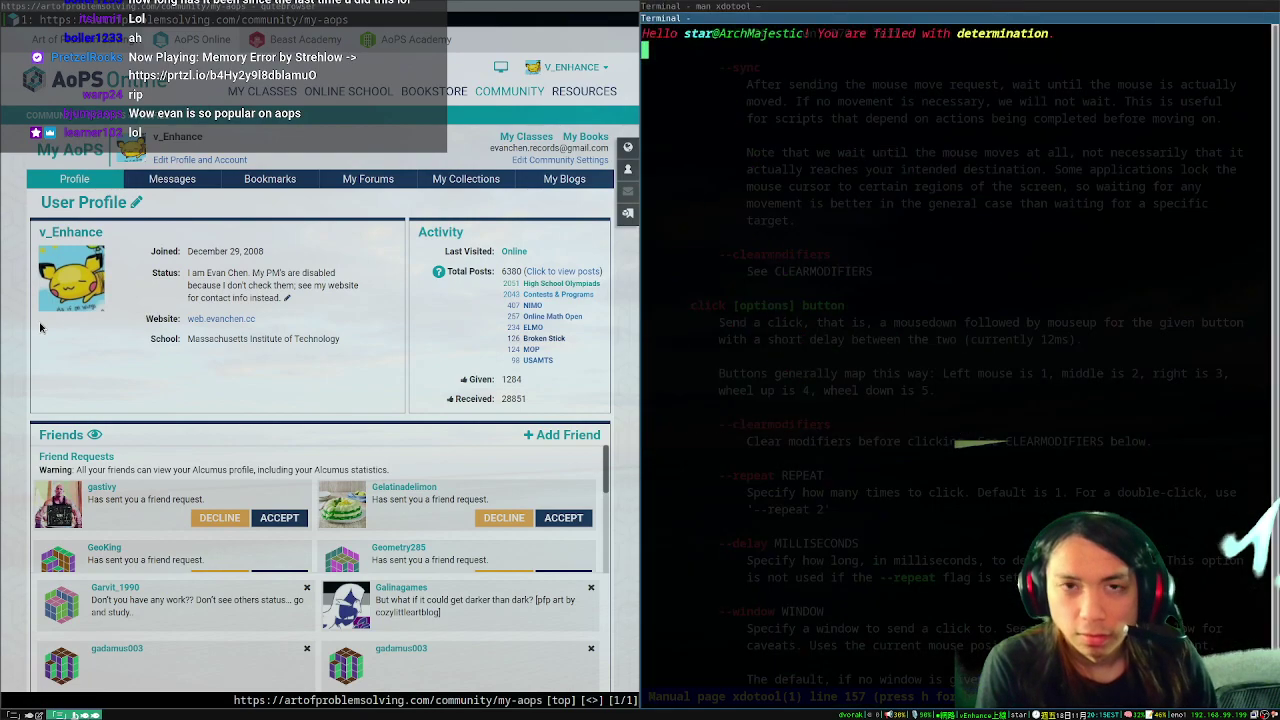
key(super+shift+Down)
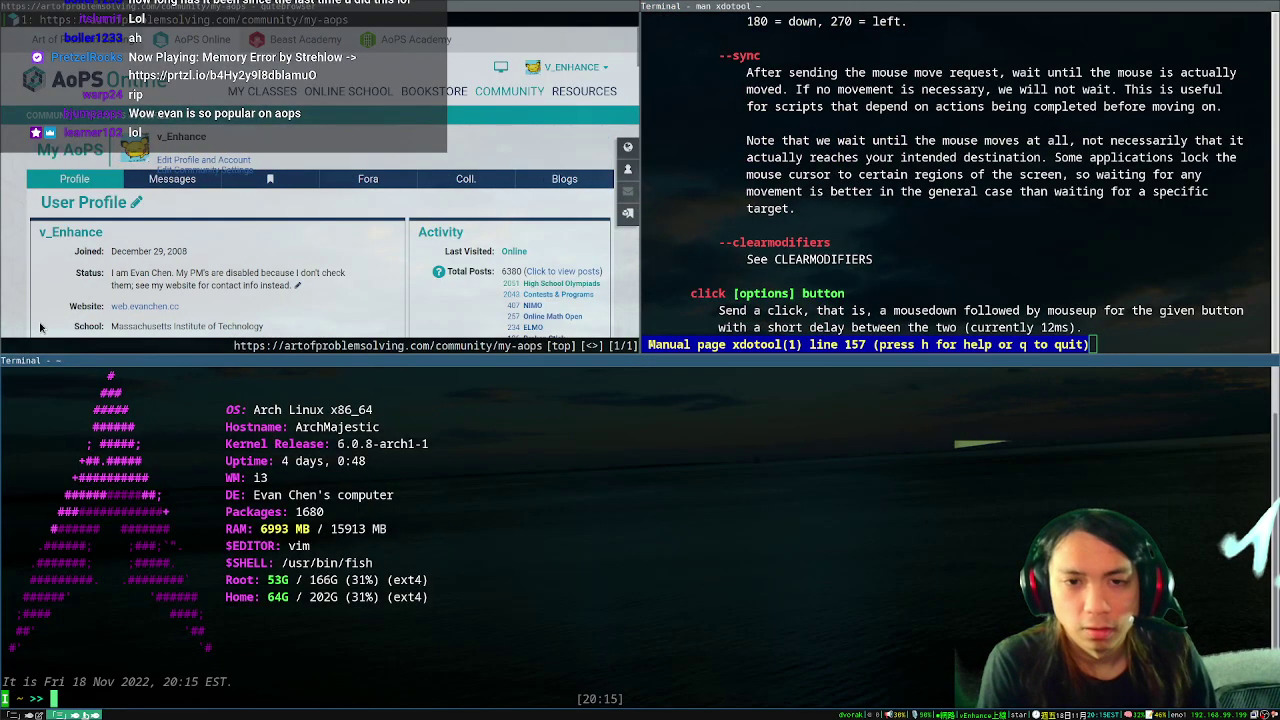
key(super+shift+Up)
key(super+s)
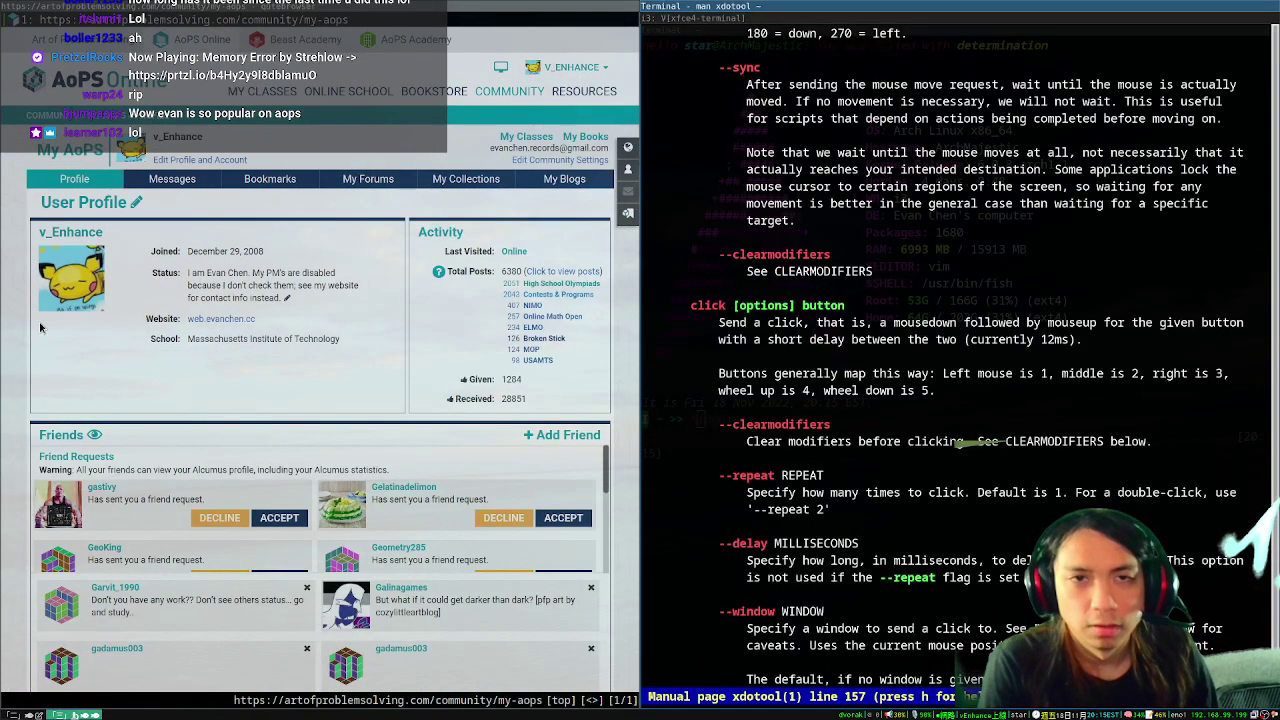
key(super+e)
key(super+Down)
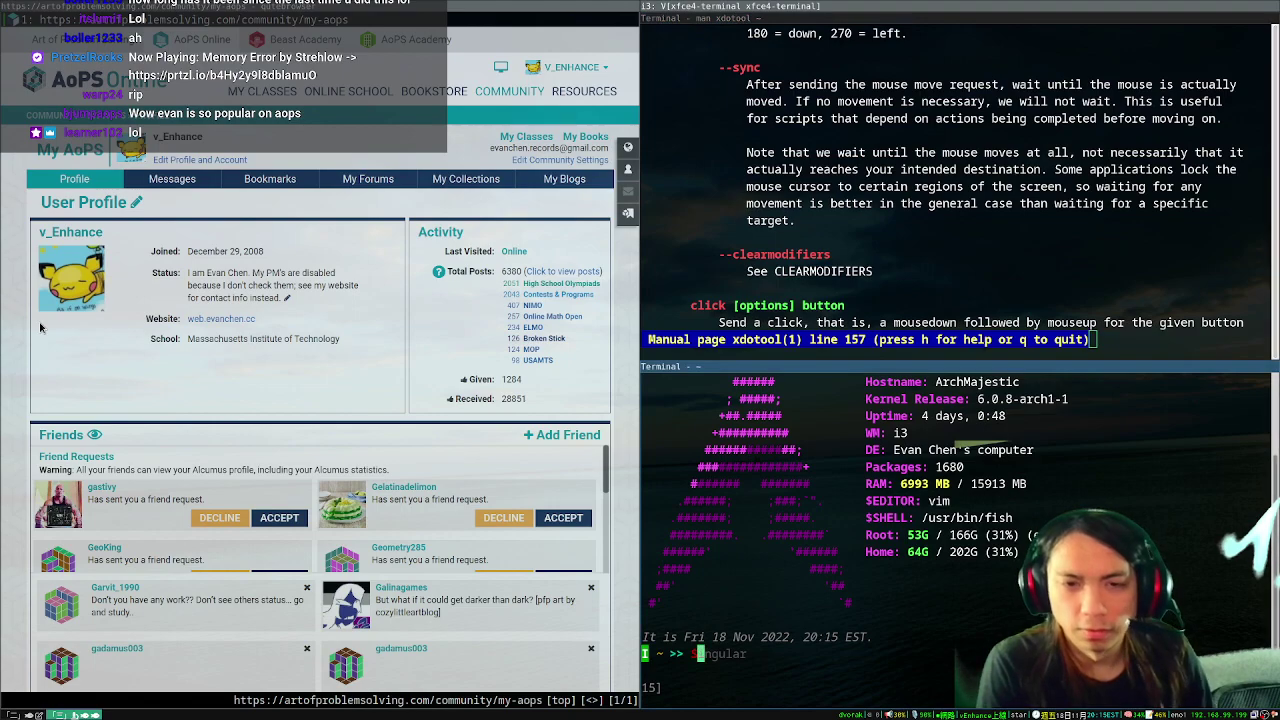
key(super+Up)
- Scroll the manual to show the click command's --repeat and --delay options
key(Down)
key(Down)
key(Down)
key(Down)
key(Down)
key(Down)
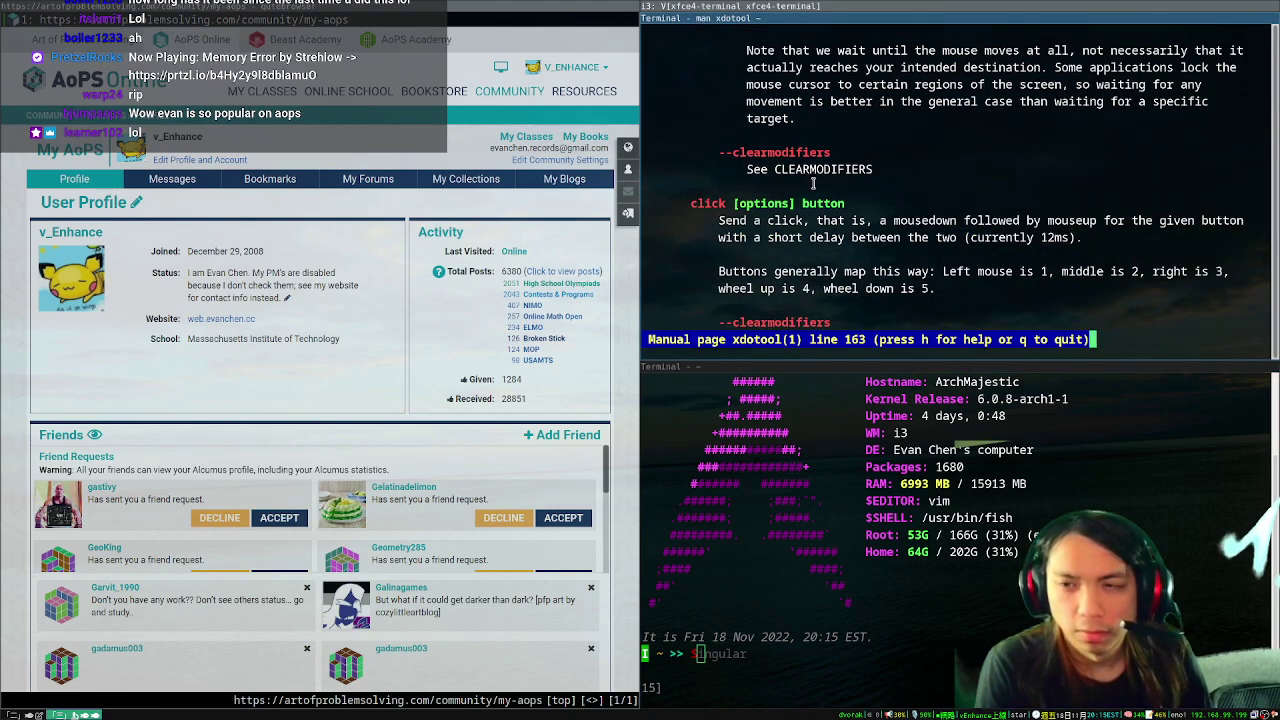
key(Down)
key(Down)
key(Down)
key(Down)
key(Down)
key(Down)
key(Down)
key(Down)
key(Down)
key(Down)
key(Down)
key(Down)
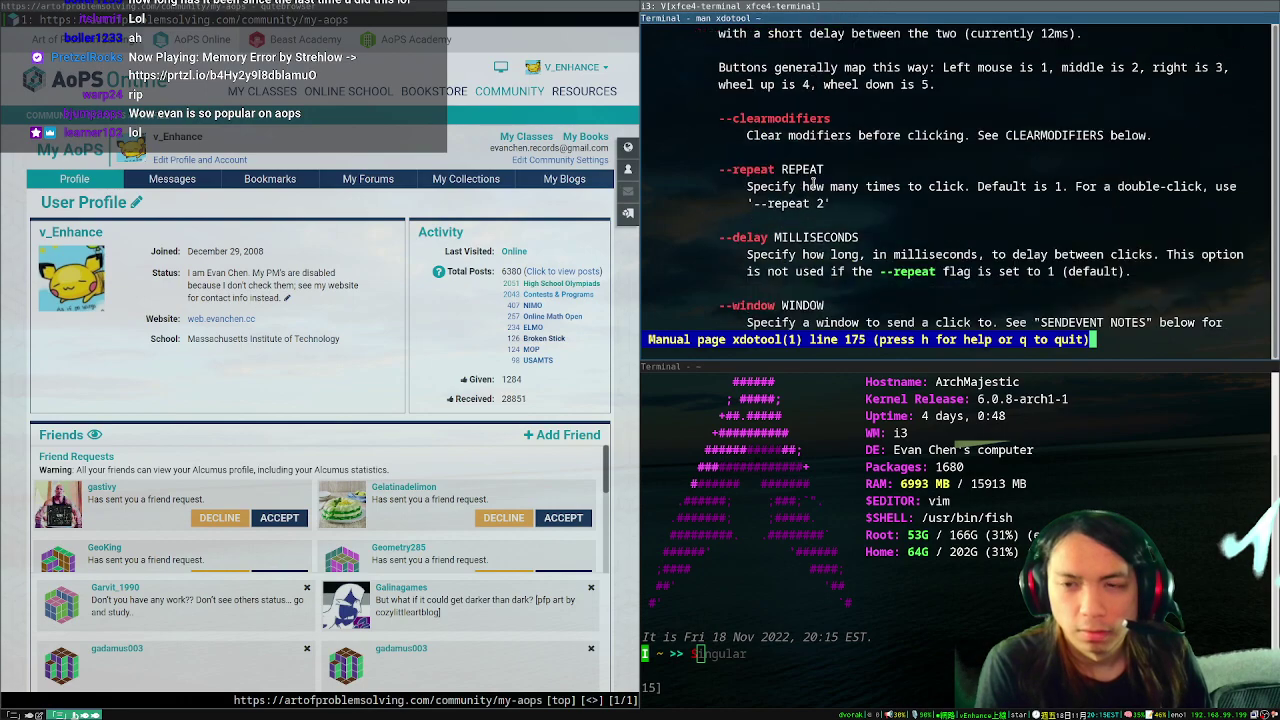
key(Up)
key(Up)
key(Up)
key(Up)
key(Up)
key(Up)
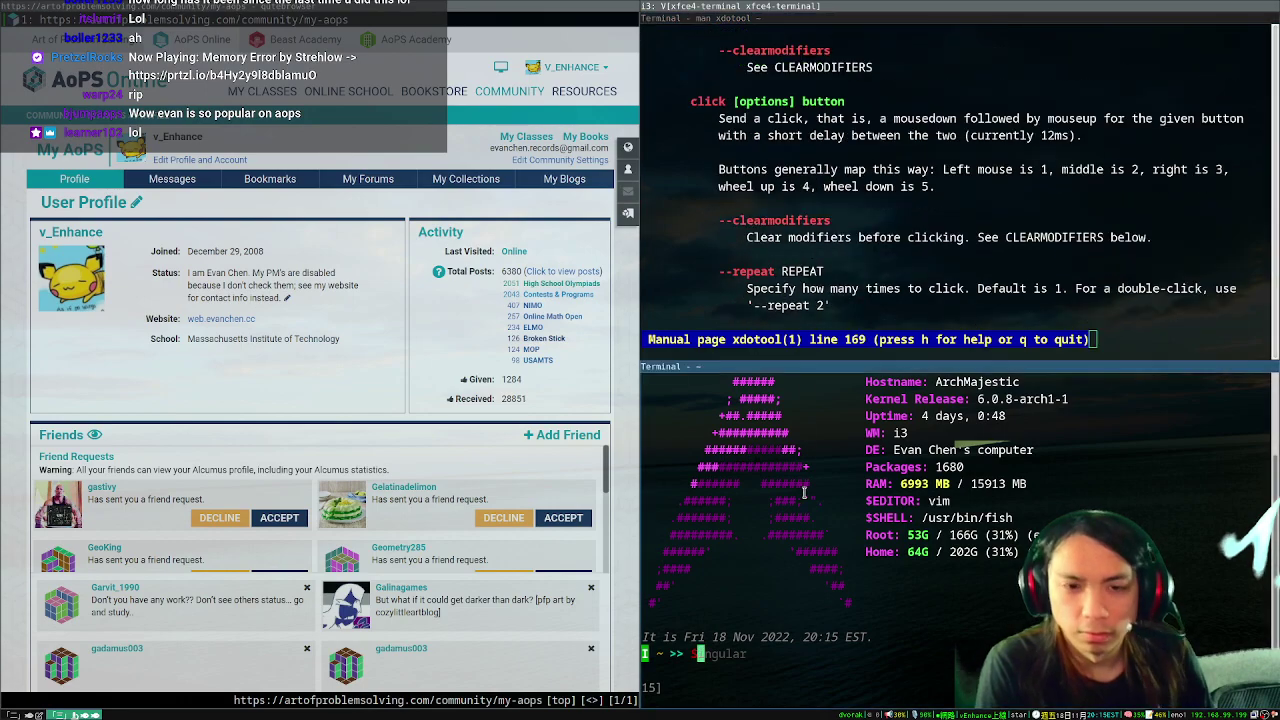
- Run test clicks with 'xdotool click 1' and 'xdotool click 2'
text(xdotoo)
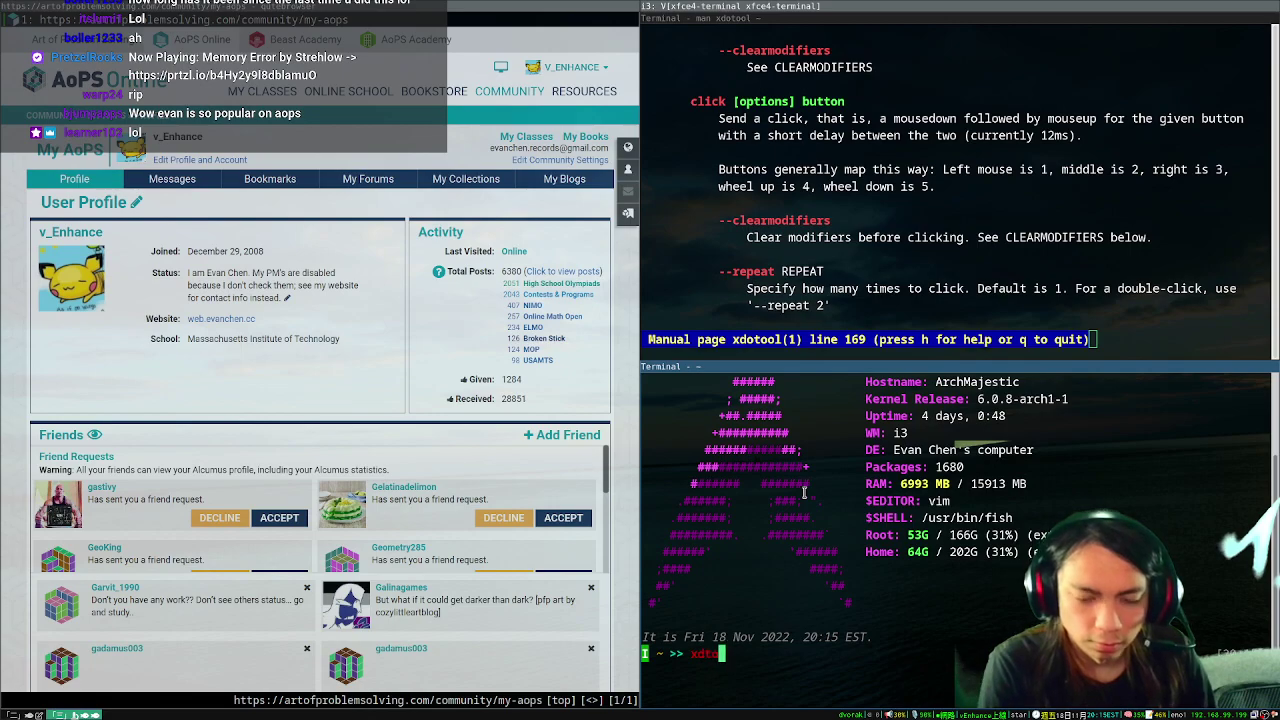
text(l)
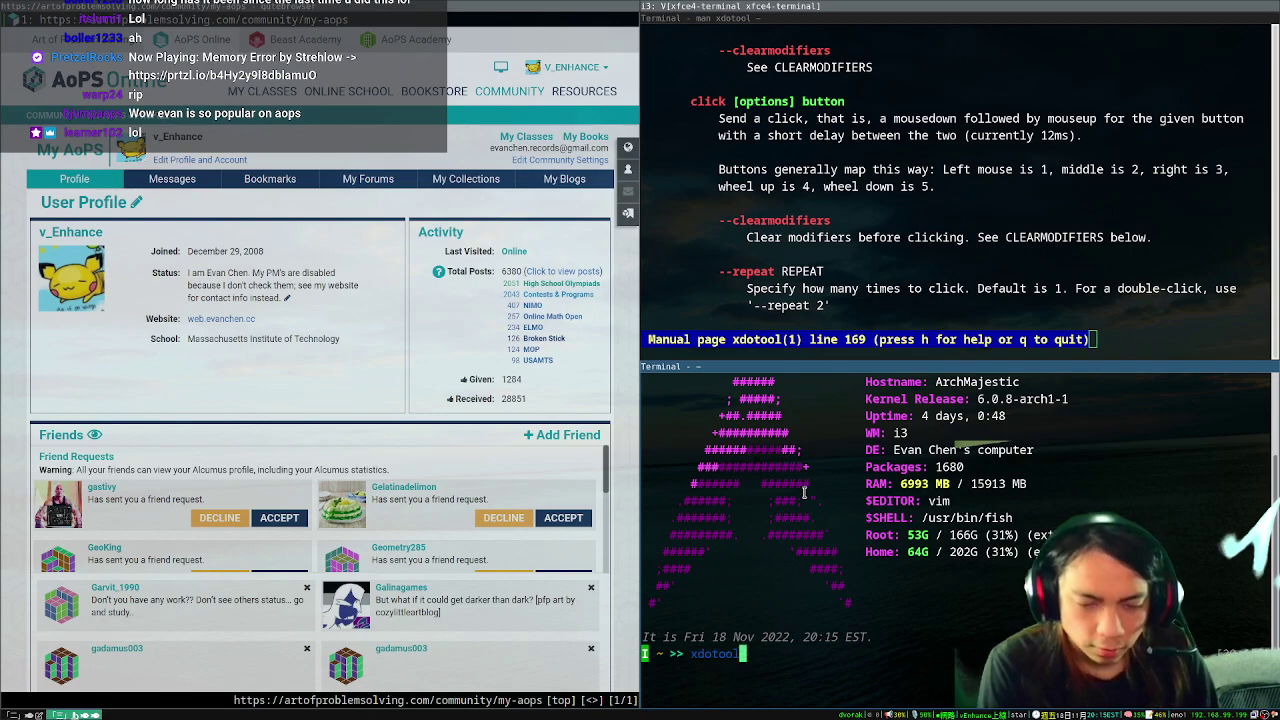
text( click 1)
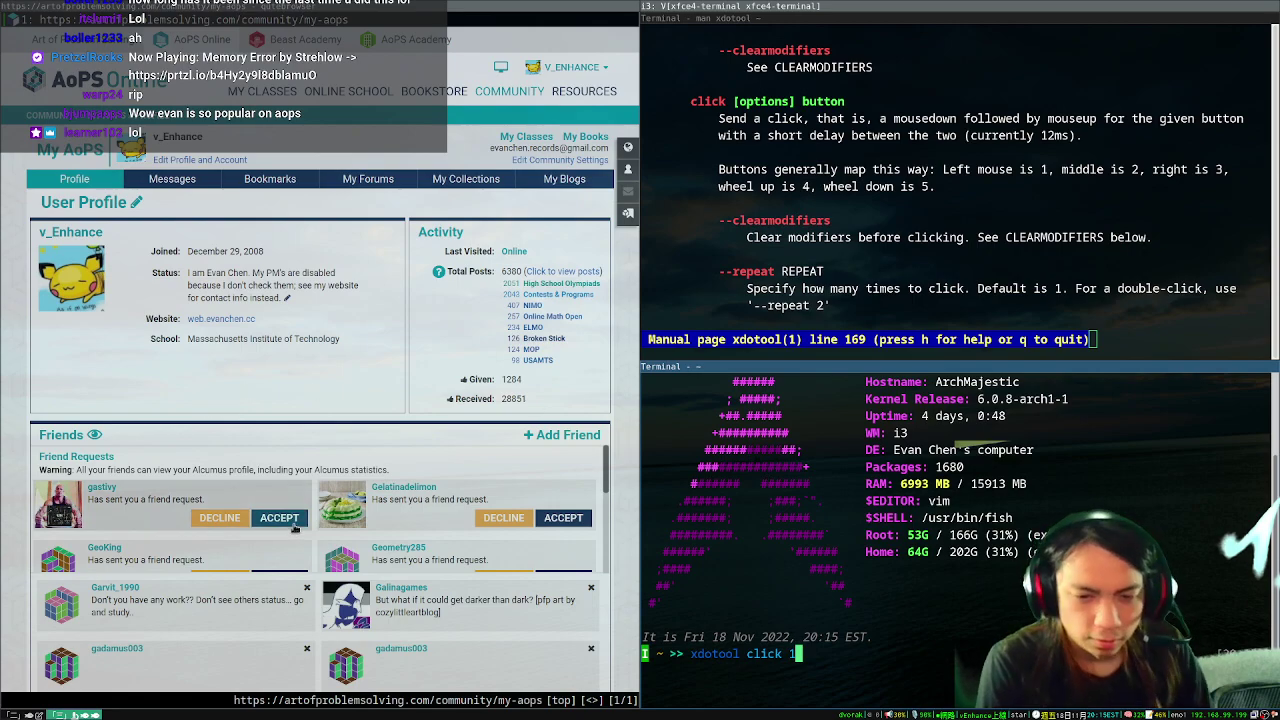
key(Return)
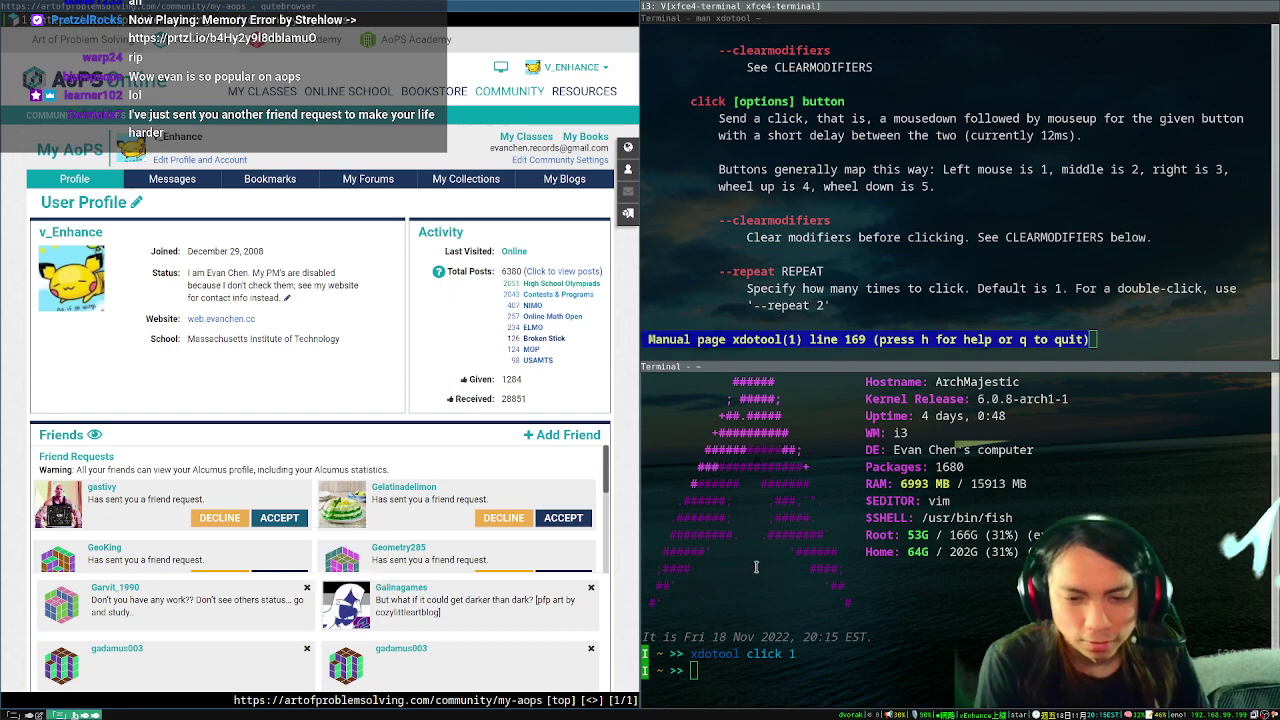
key(Up)
key(BackSpace)
text(2)
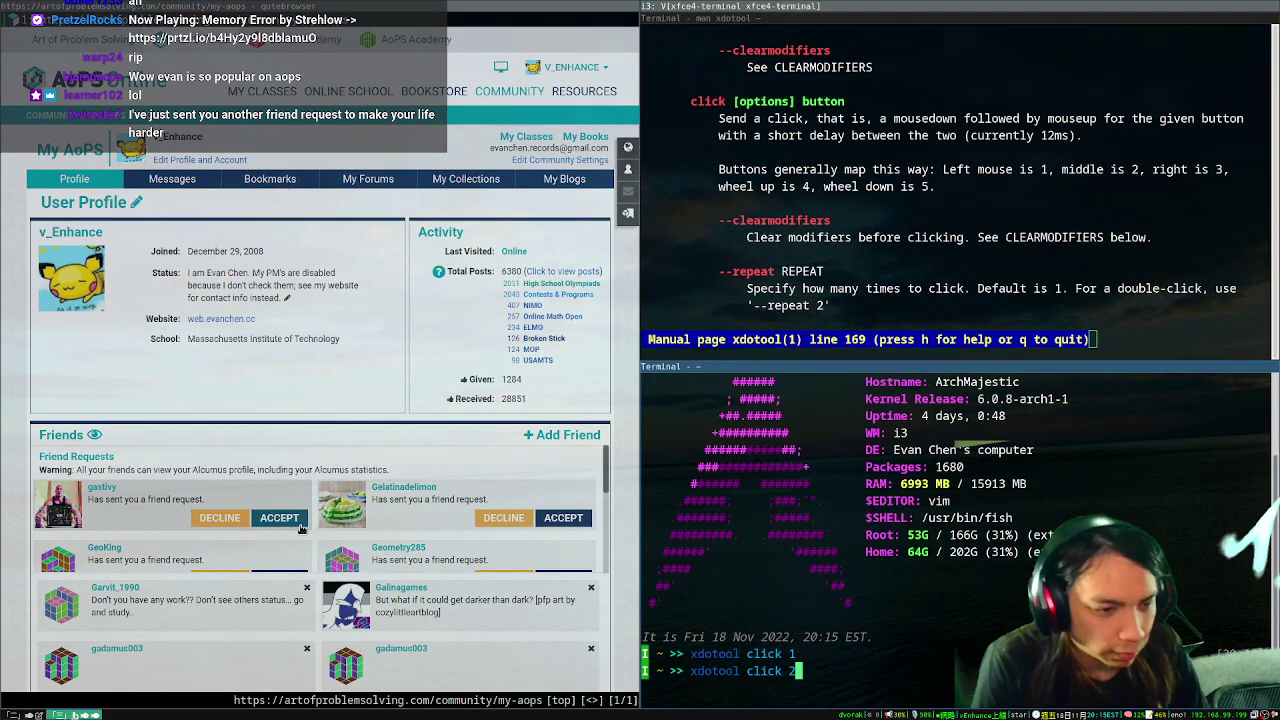
key(Return)
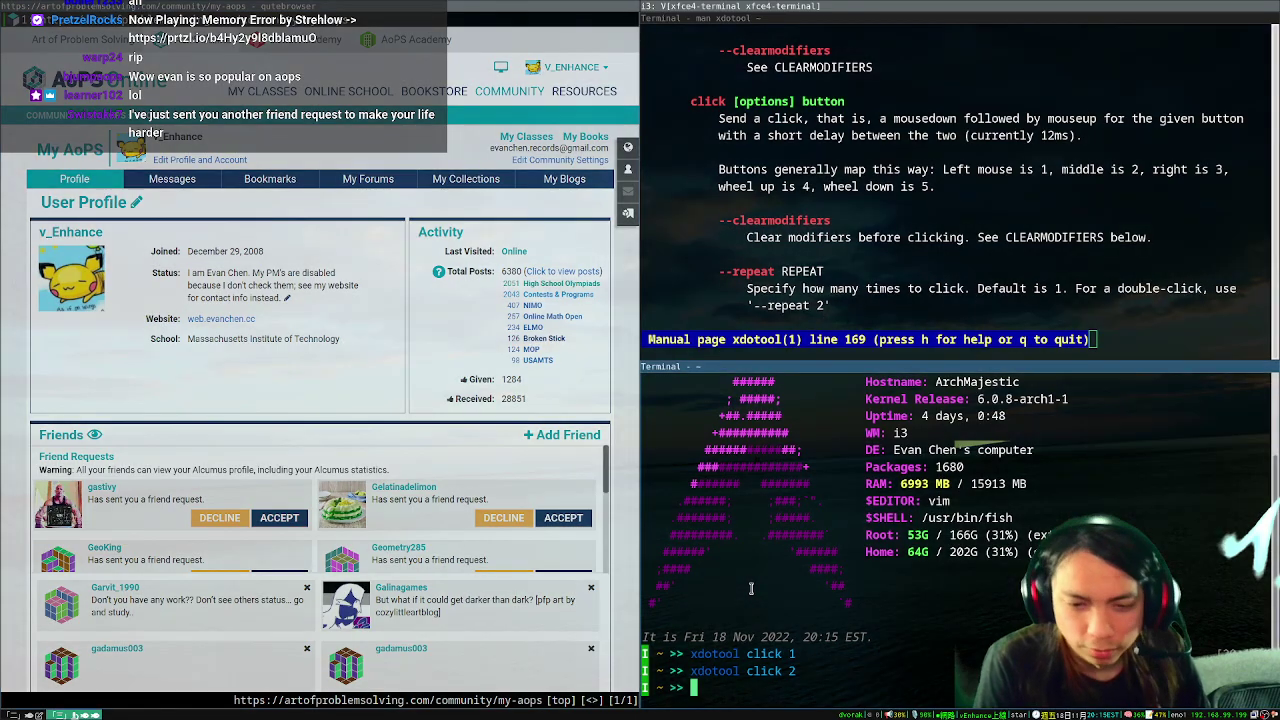
- Run 'xdotool click 3', then accept the first pending friend request
text(xdotool click 3)
key(Return)
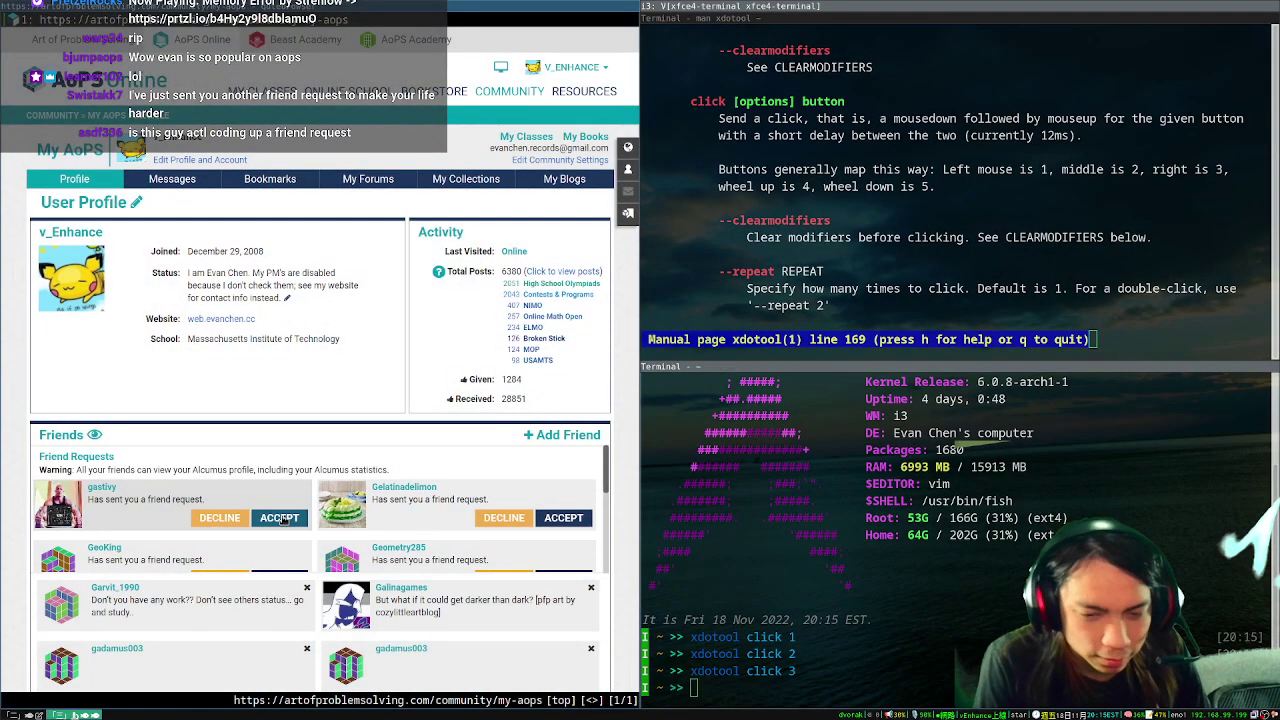
click(283, 518)
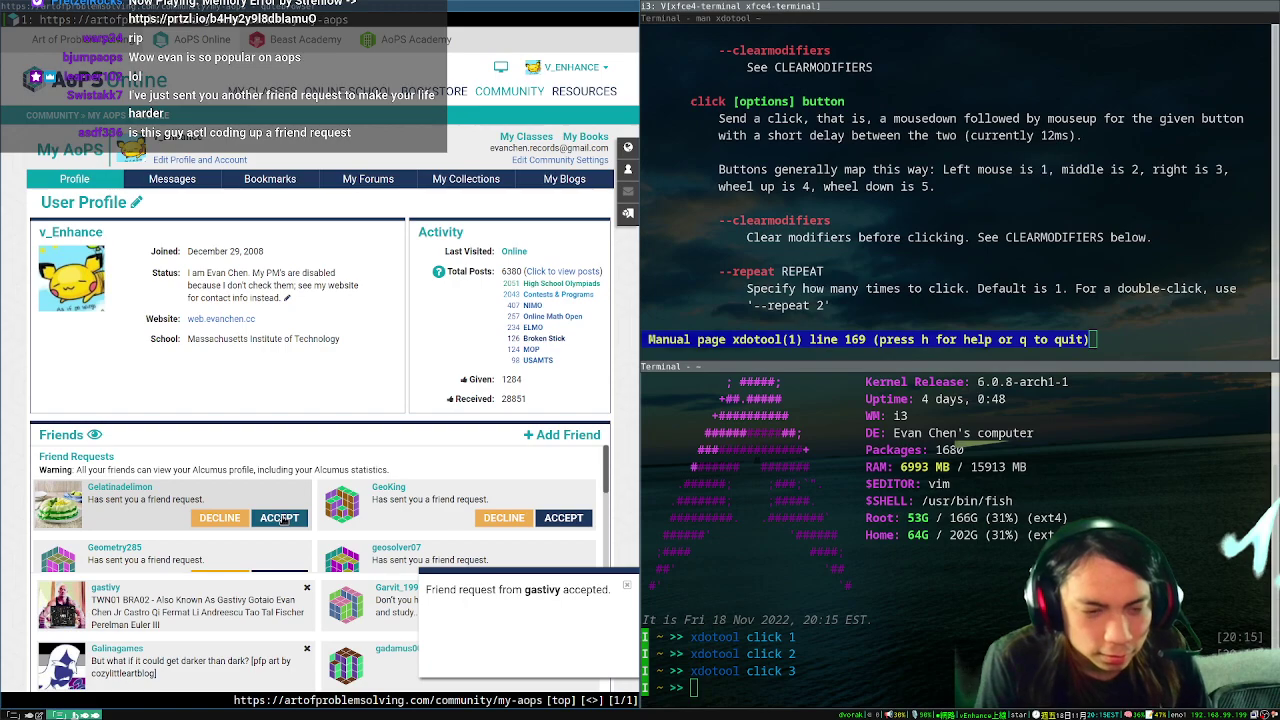
key(Up)
- Edit the command into 'sleep 2; xdotool click 3 --repeat 100 --delay 30'
key(ctrl+a)
text(sleep )
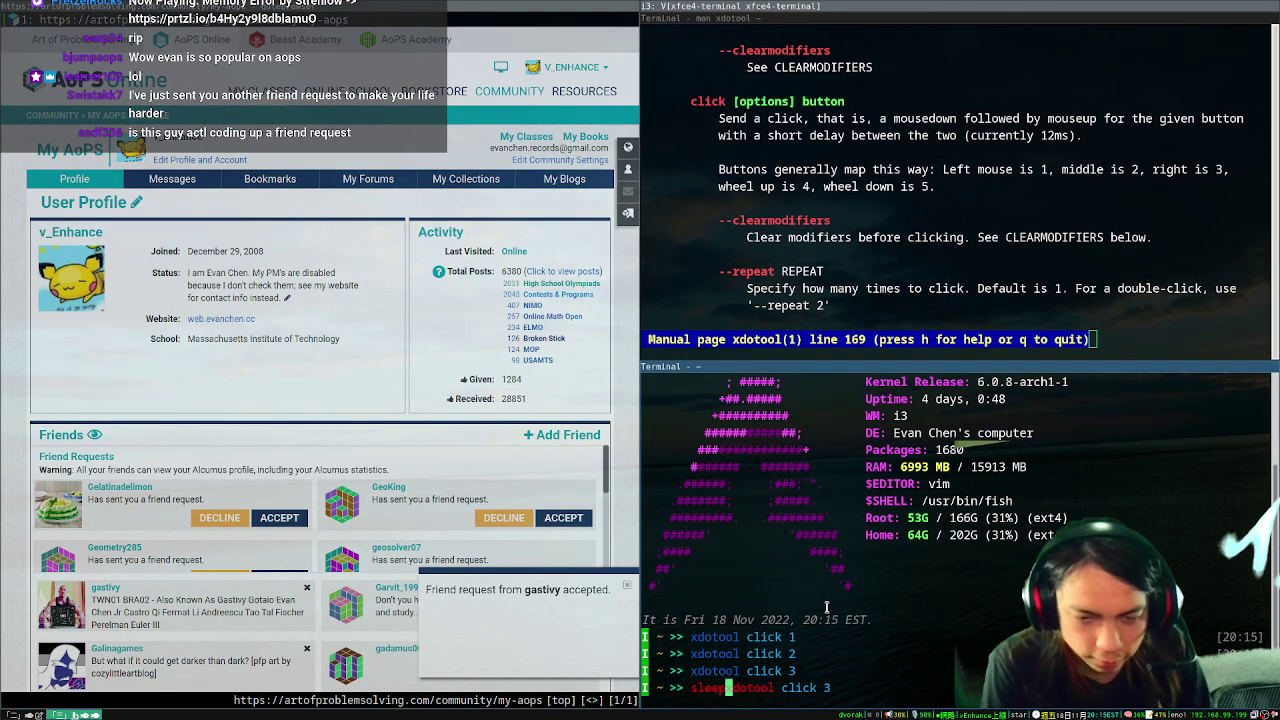
text(2;)
key(ctrl+e)
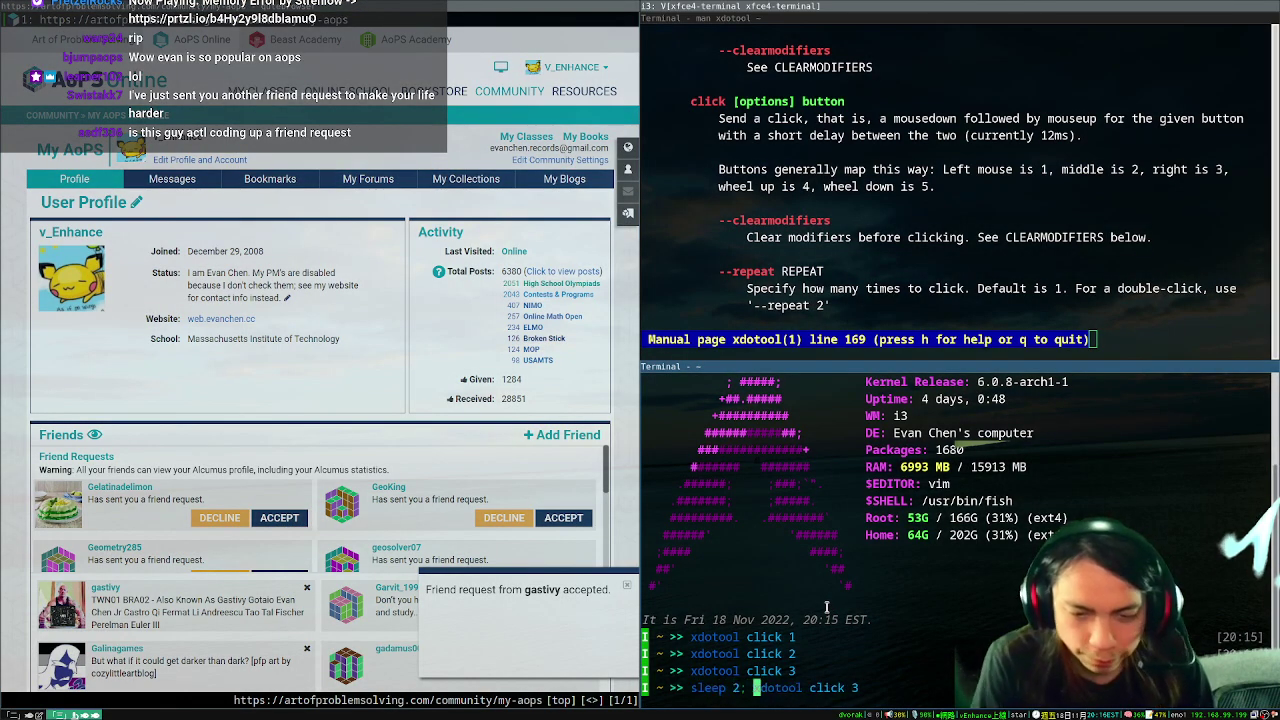
text(--repeat 100)
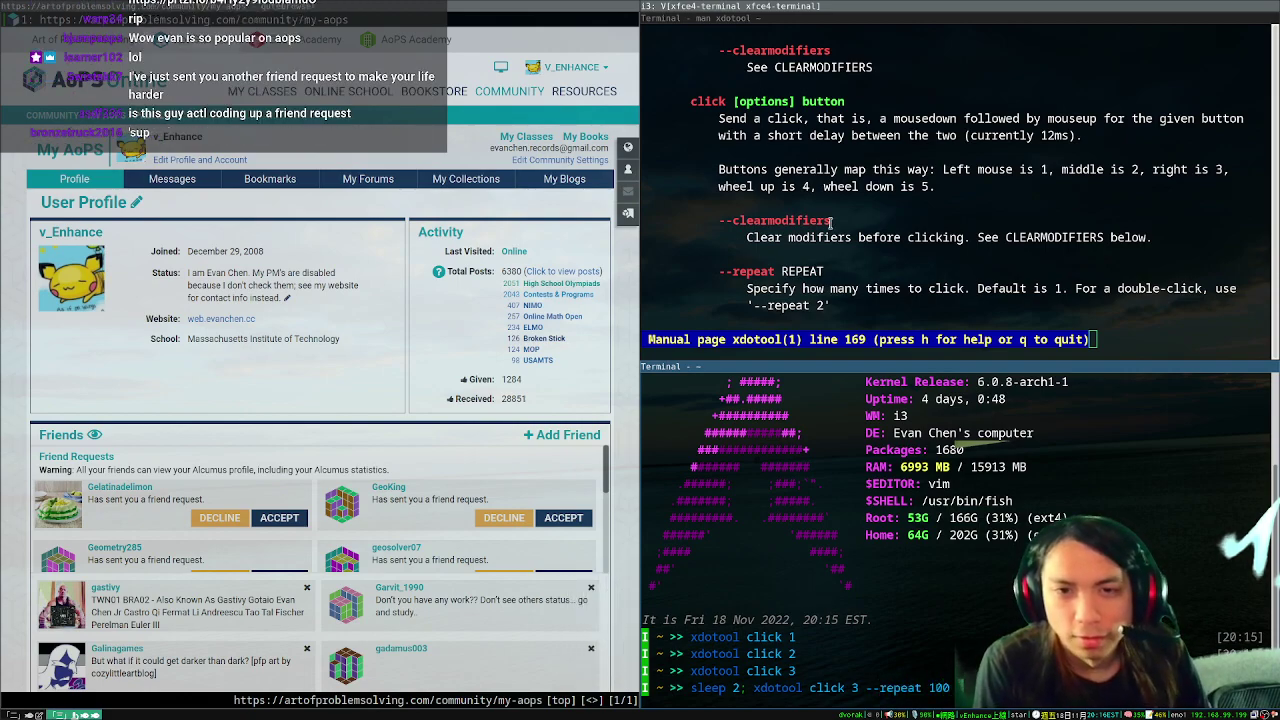
scroll(831, 224, down, 1)
scroll(808, 237, down, 1)
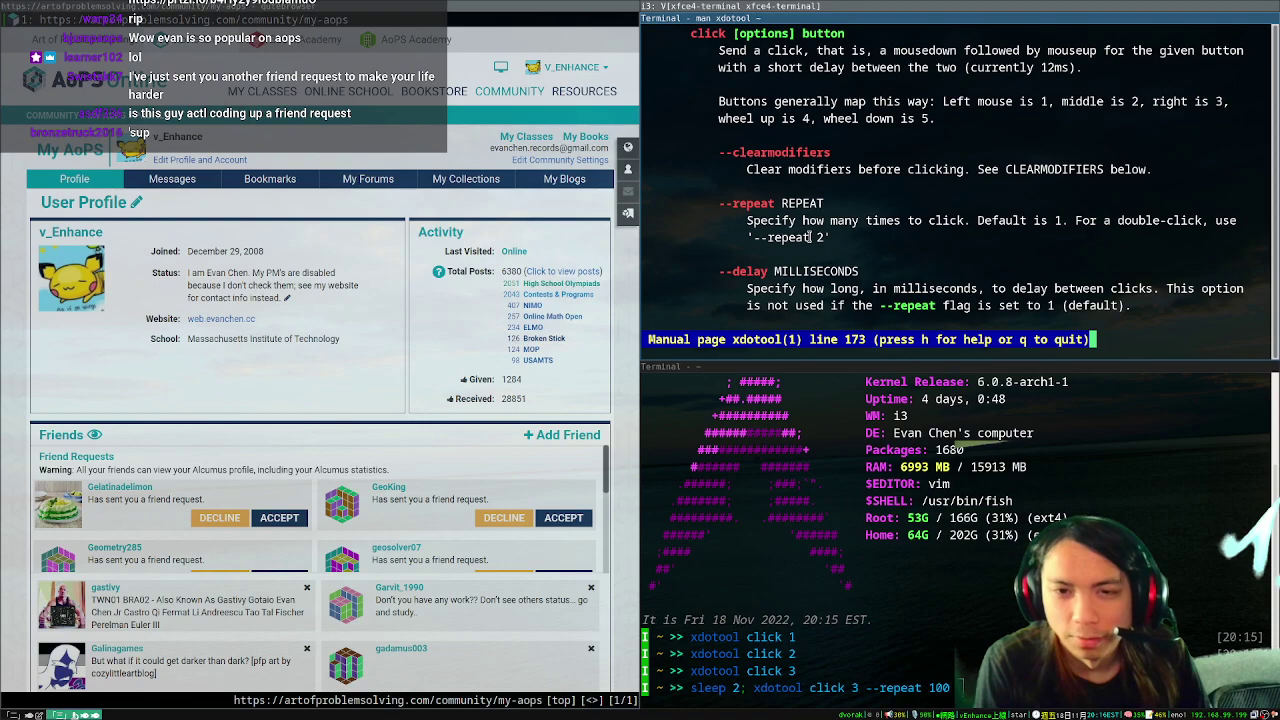
click(969, 678)
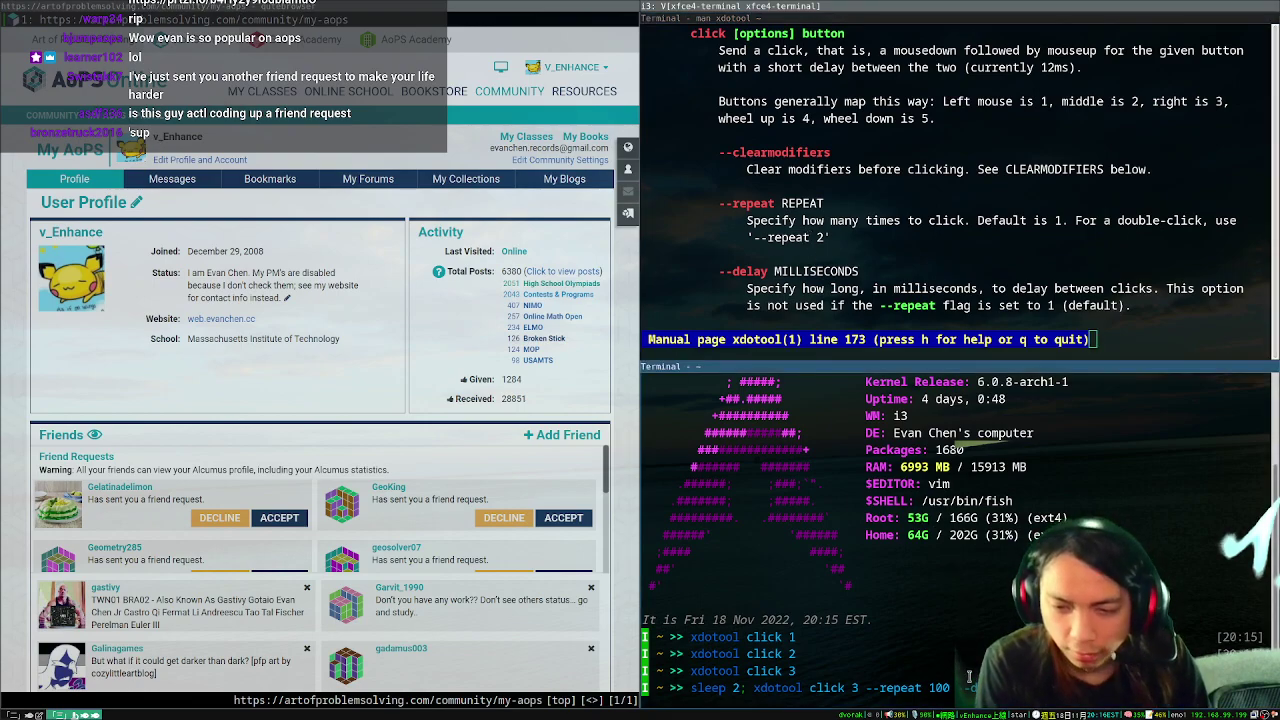
- Run it, hit 'Unknown command: --repeat', and recall the command for fixing
key(Return)
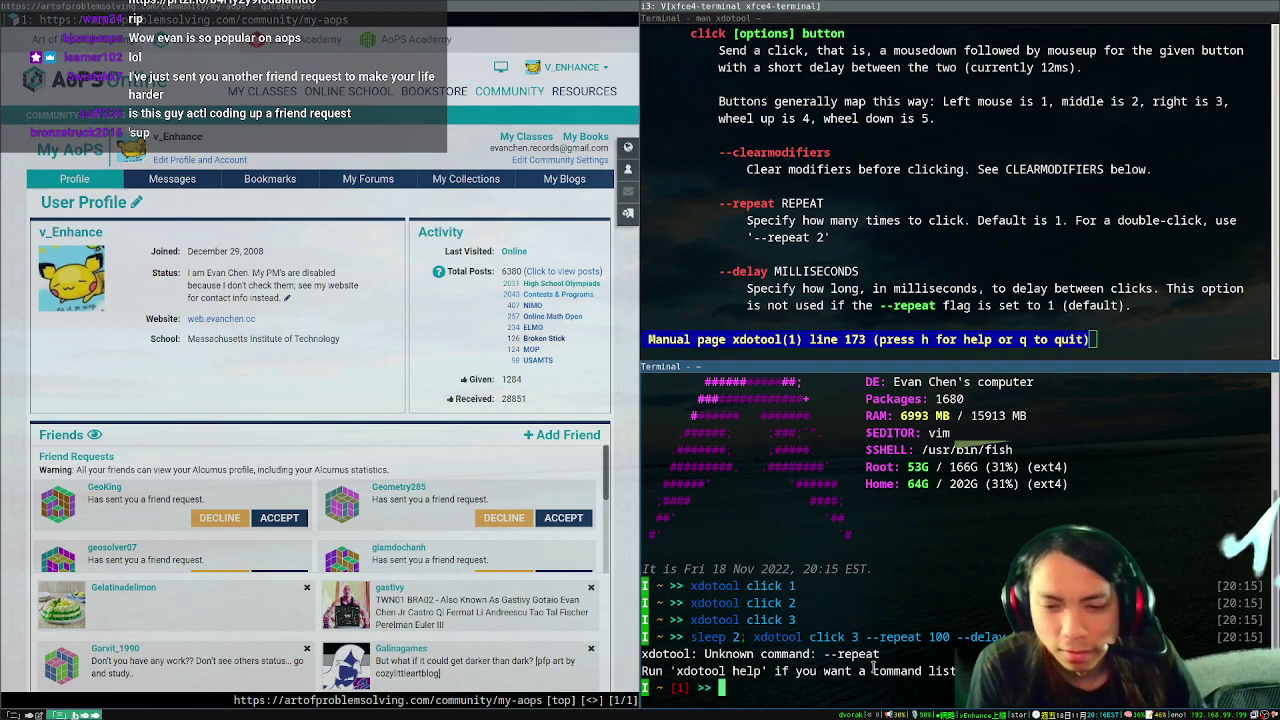
key(Up)
key(Escape)
- Move the button number last and run 'sleep 2; xdotool click --repeat 100 --delay 30 3'
key(0)
key(f)
key(3)
key(d)
key(w)
key(i)
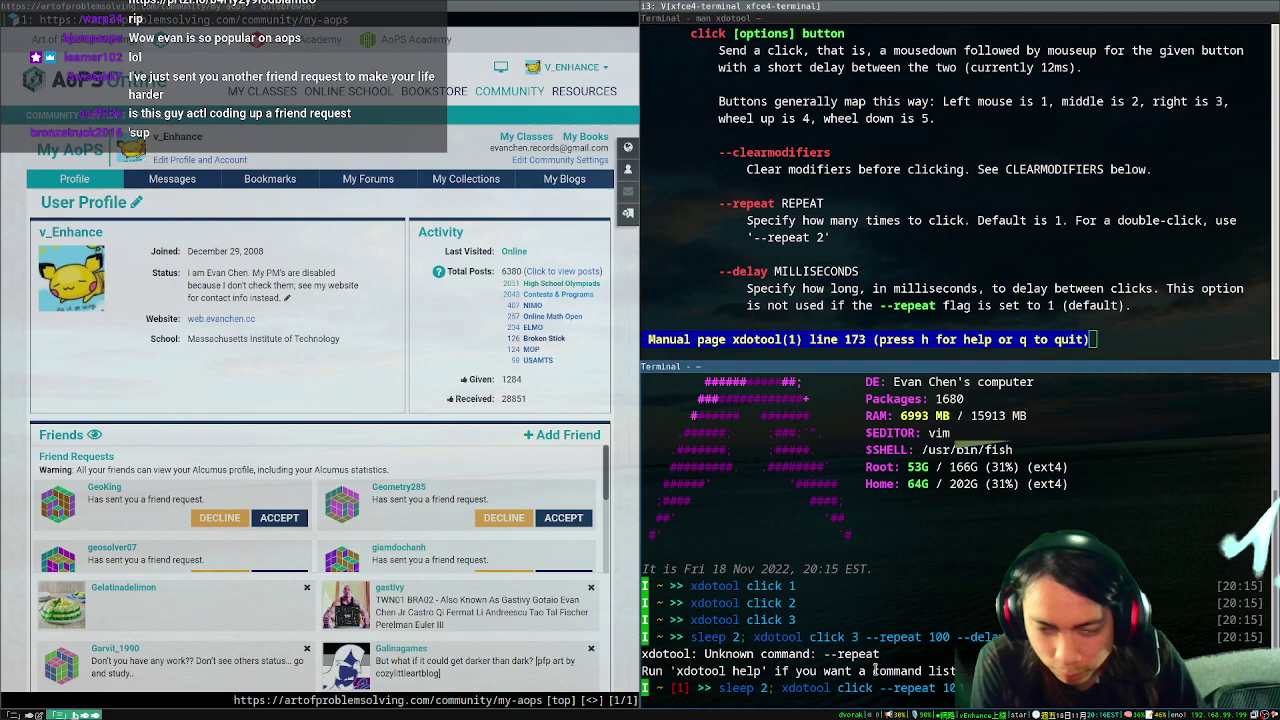
key(Return)
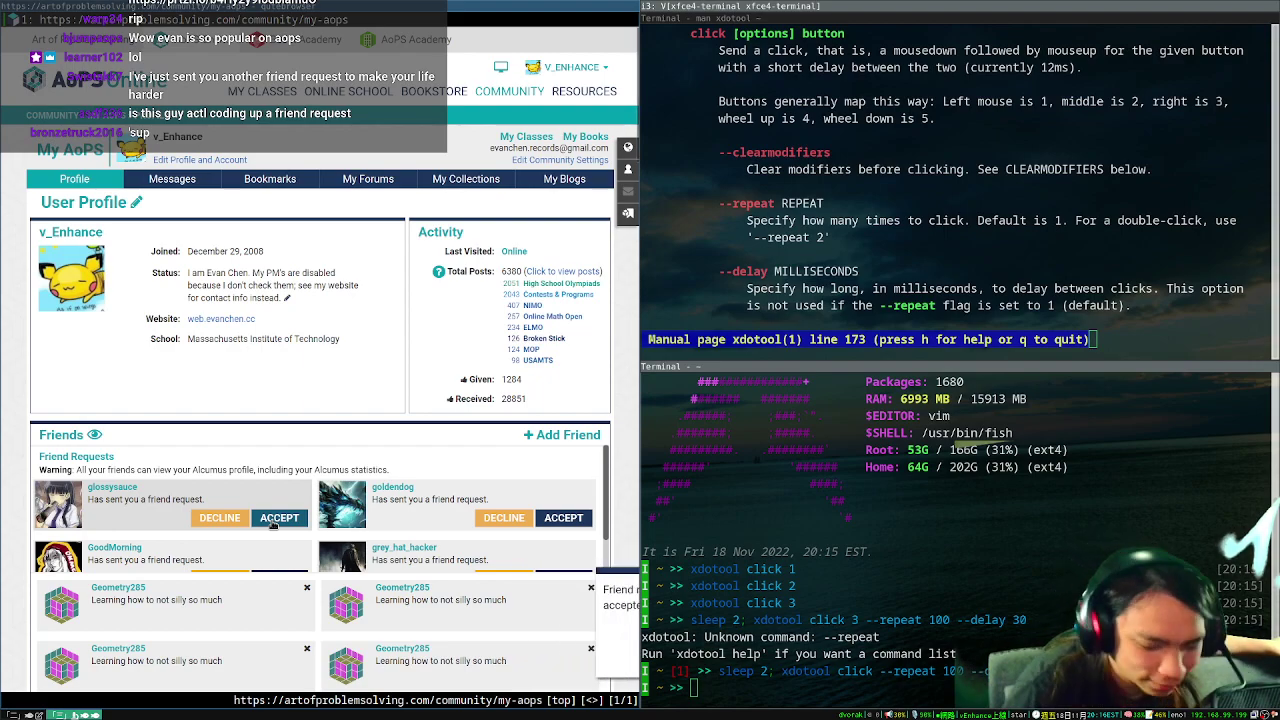
- Accept a request, rerun the 100-click loop for another batch, and recall it
click(272, 522)
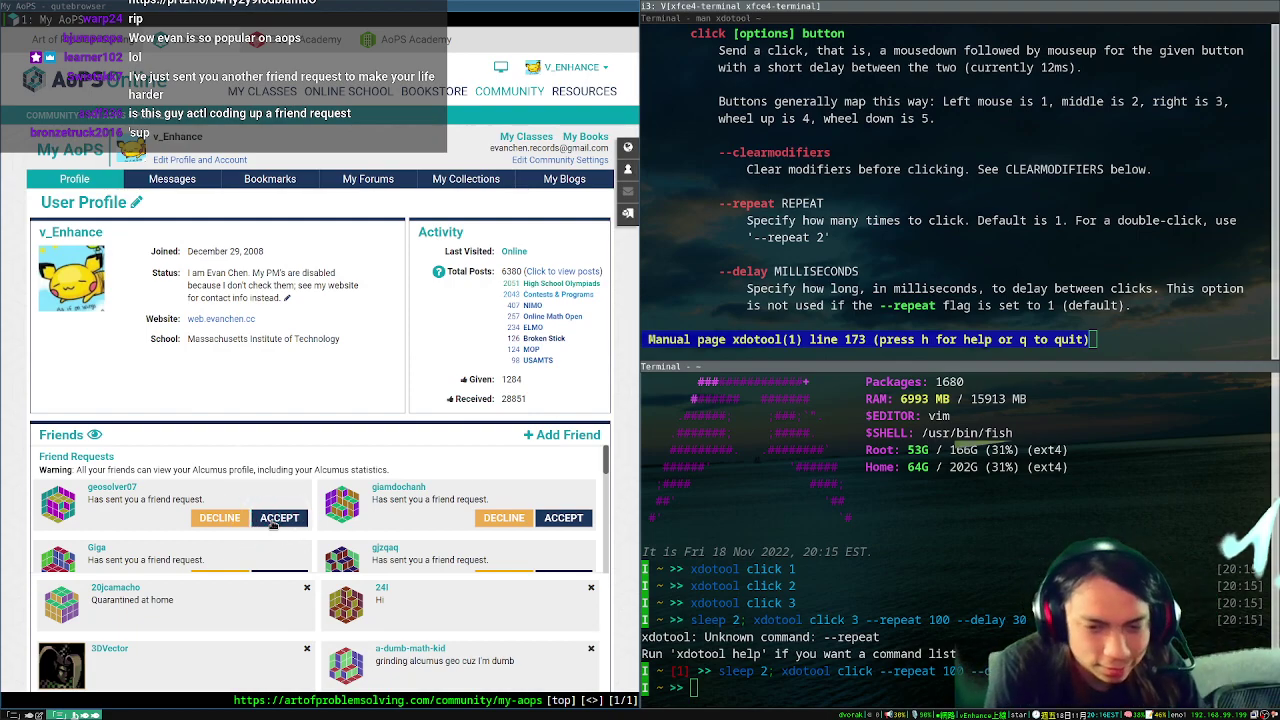
key(Up)
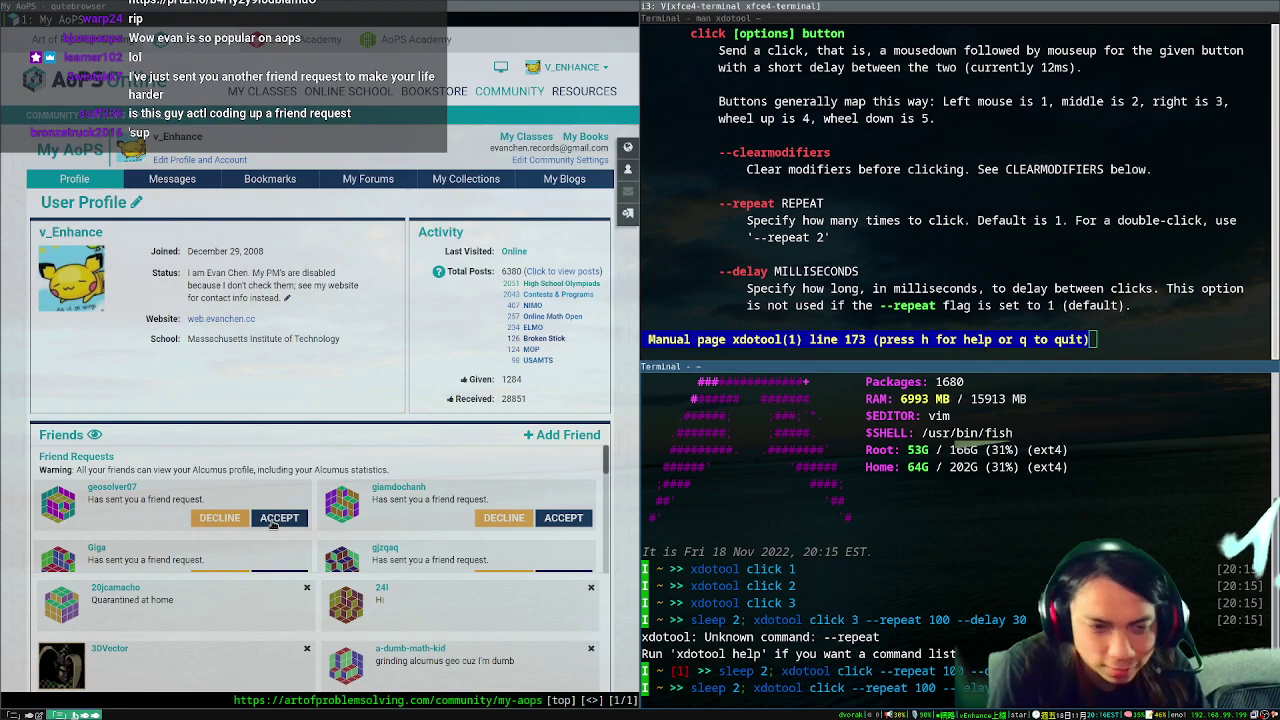
key(Return)
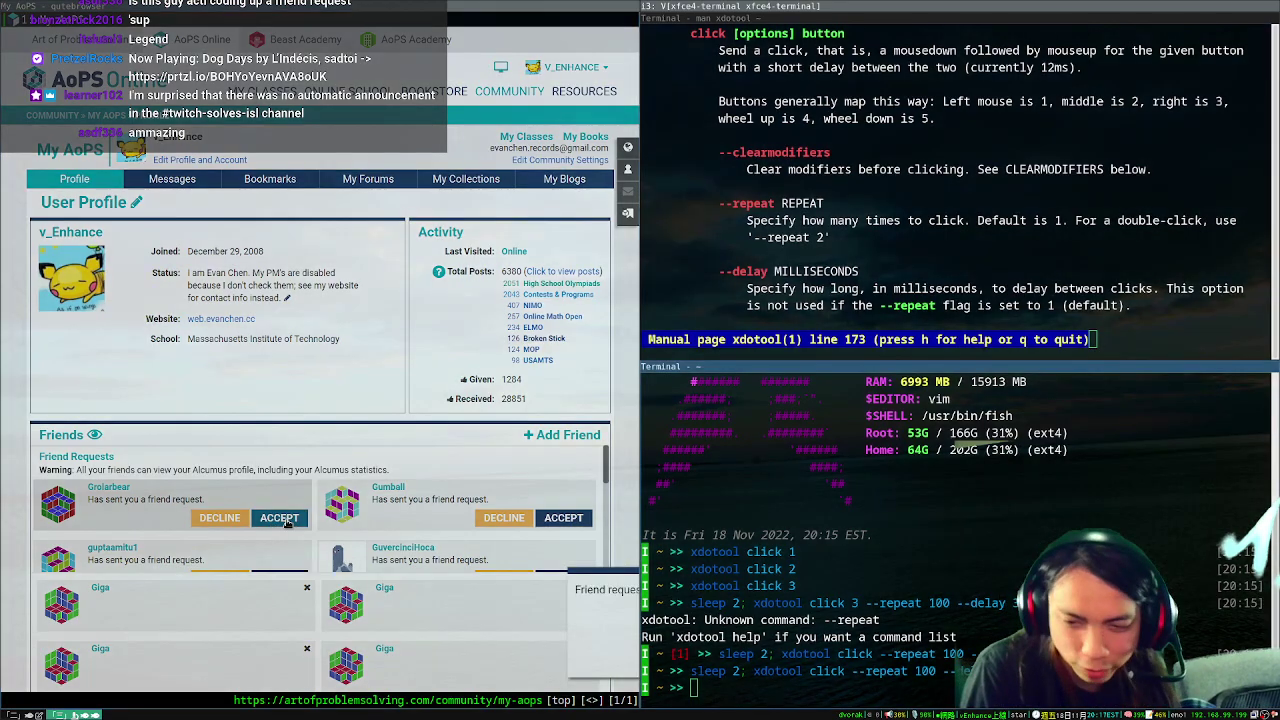
key(Up)
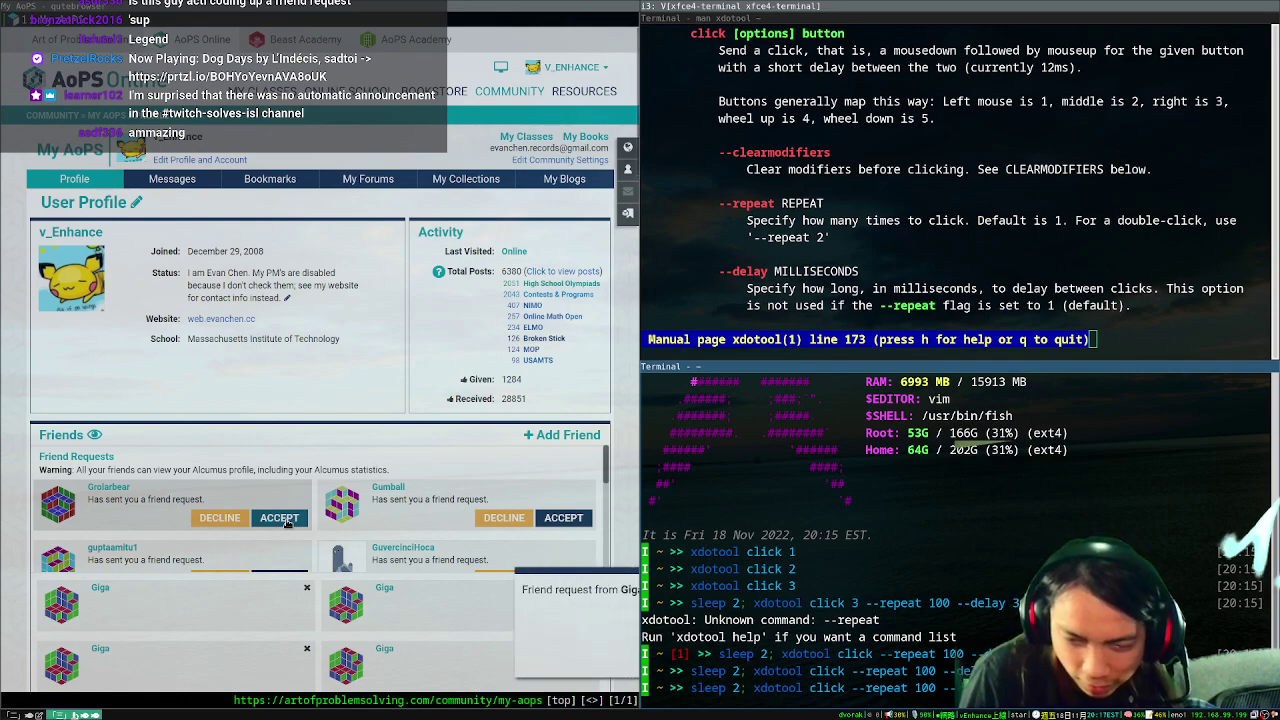
- Raise the repeat count to 1000 and run the loop over ACCEPT
text(0)
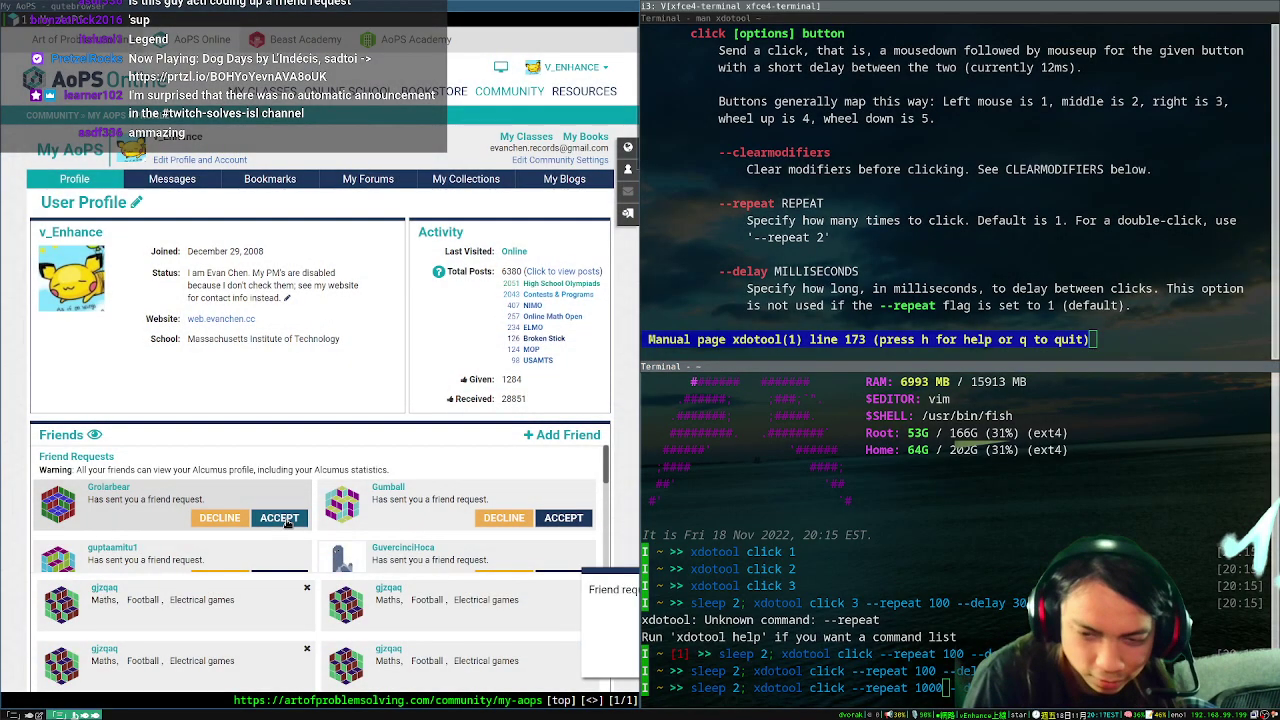
key(Return)
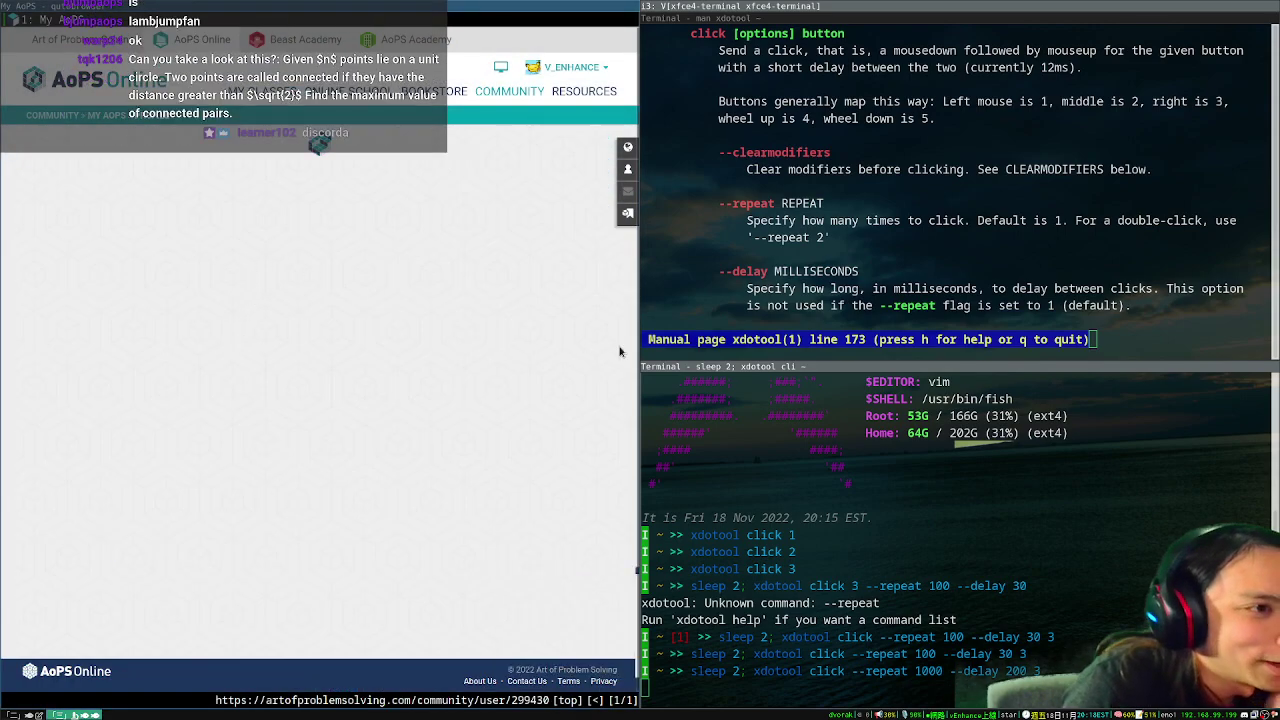
- Stop the loop with Ctrl+C and go back to the My AoPS profile
key(ctrl+c)
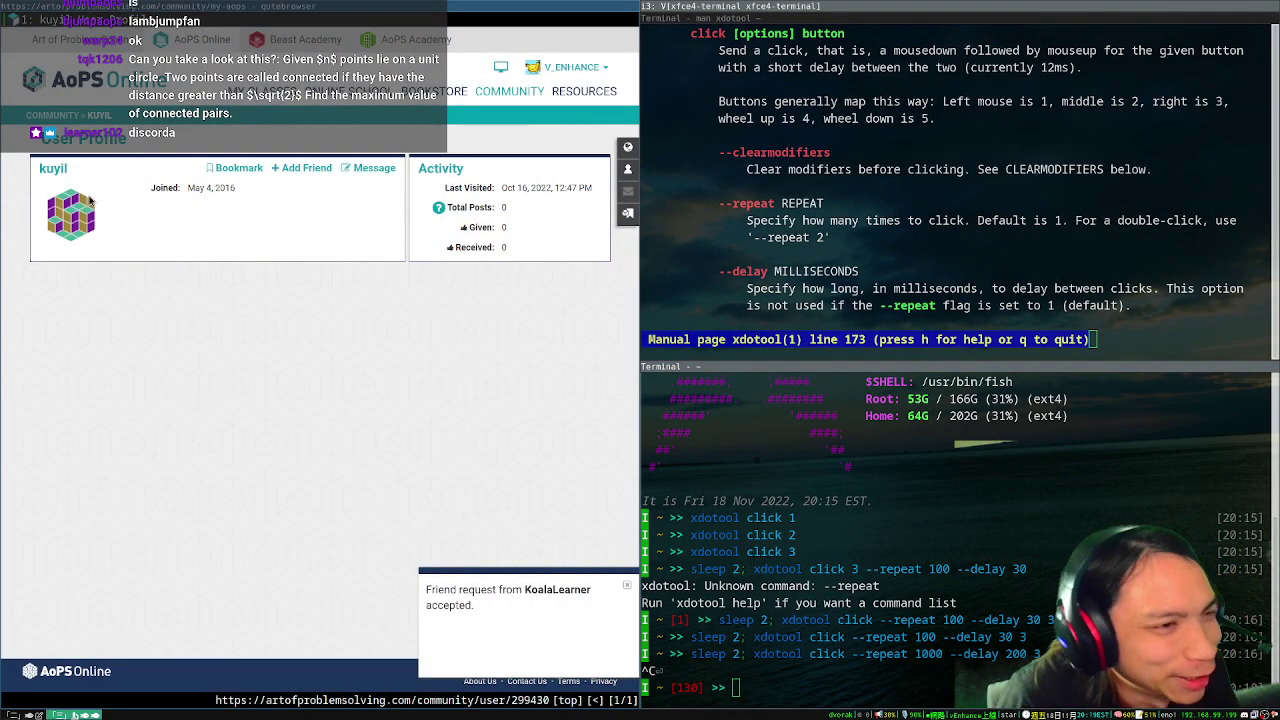
key(shift+h)
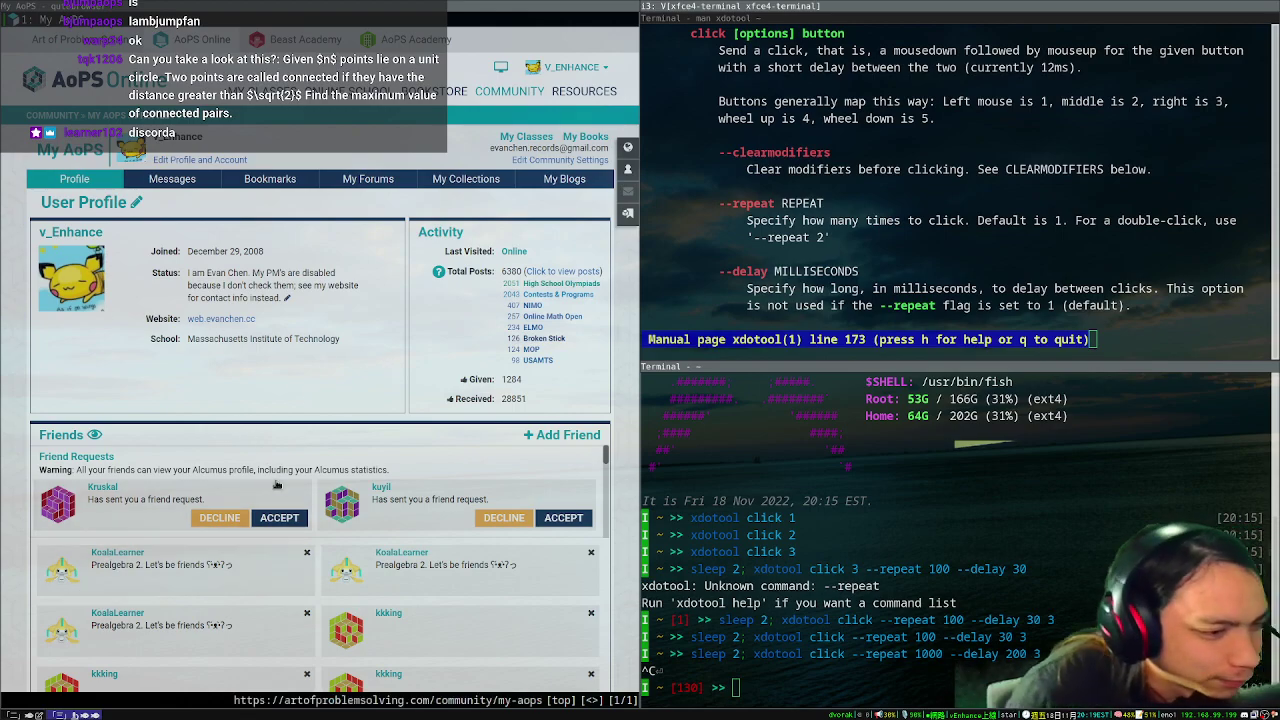
- Rerun 'sleep 2; xdotool click --repeat 1000 --delay 200 3' on the K requests
key(Up)
key(Return)
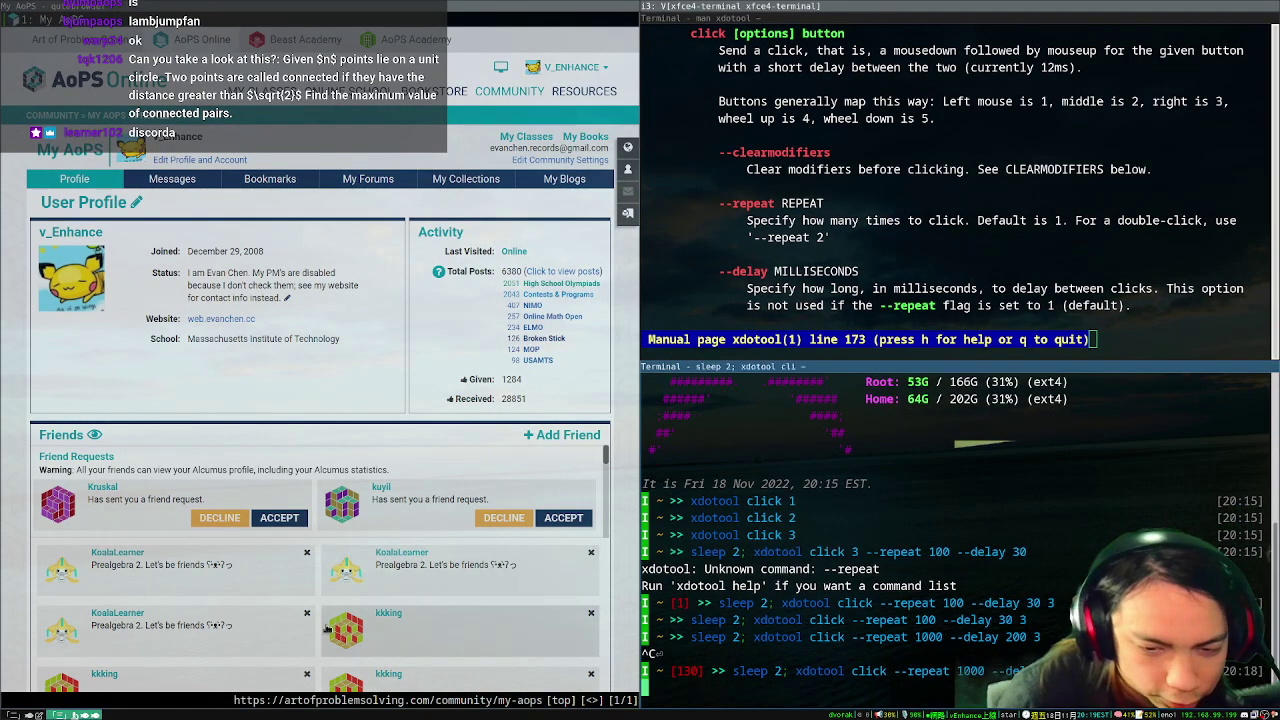